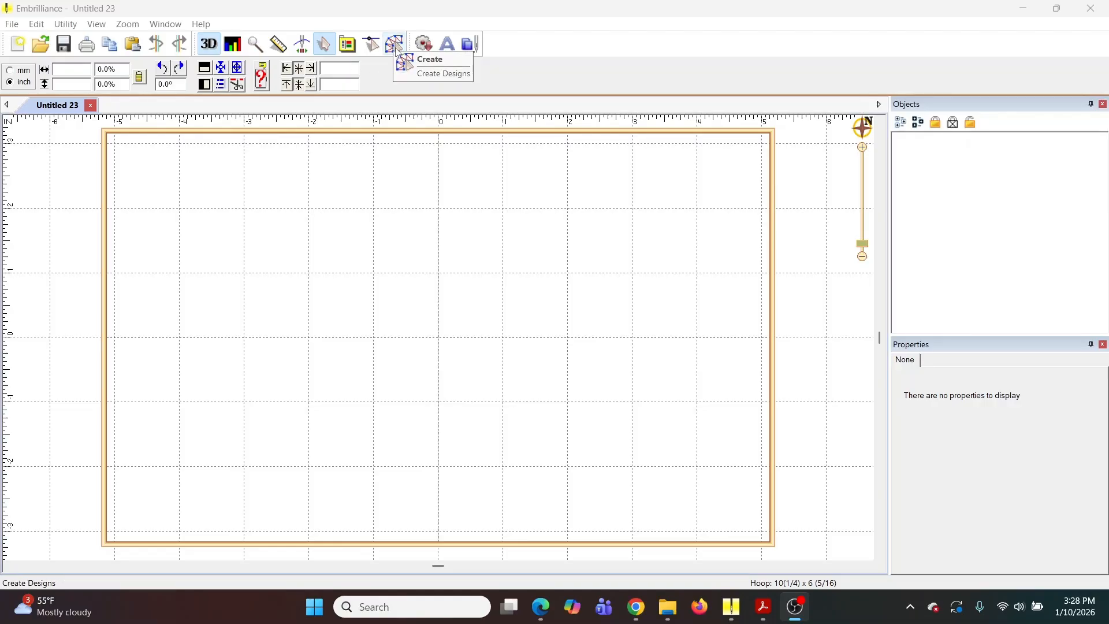
Step: Start a TrueType Art object in Create mode with the text "DAD"
click(398, 51)
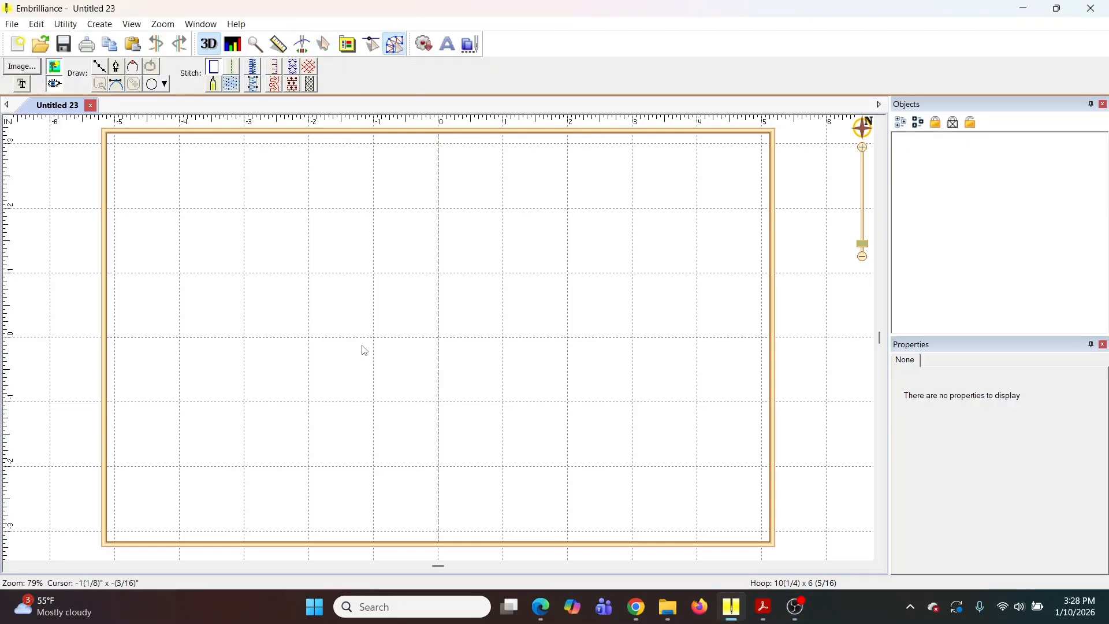
click(27, 88)
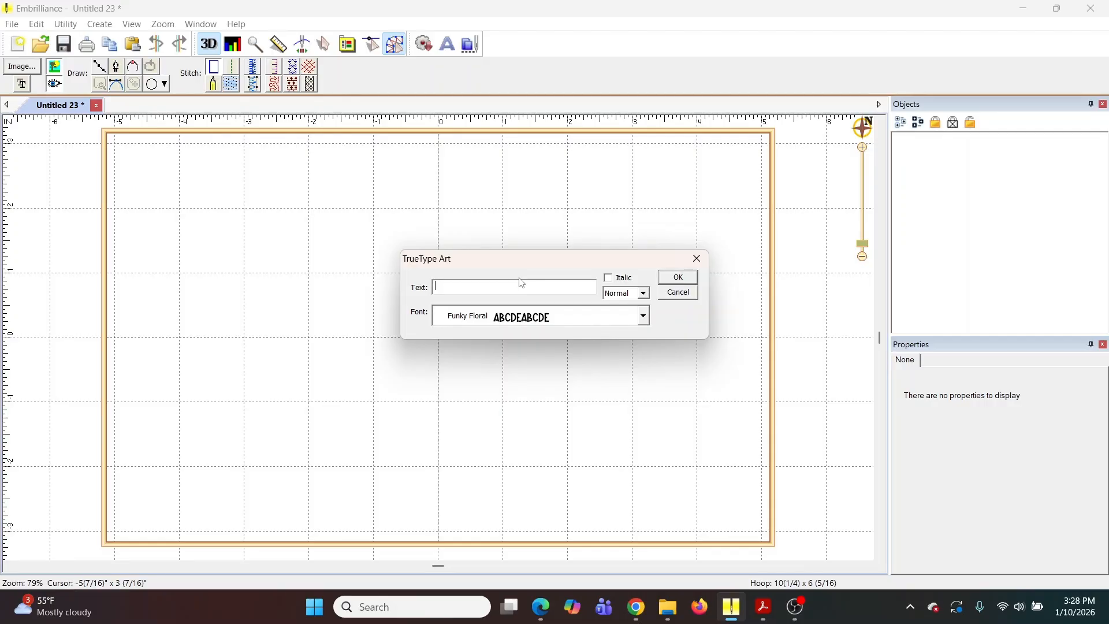
text(DAD)
Step: Choose the Franklin Gothic Heavy font for the DAD text and place the lettering outlines in the hoop
click(645, 317)
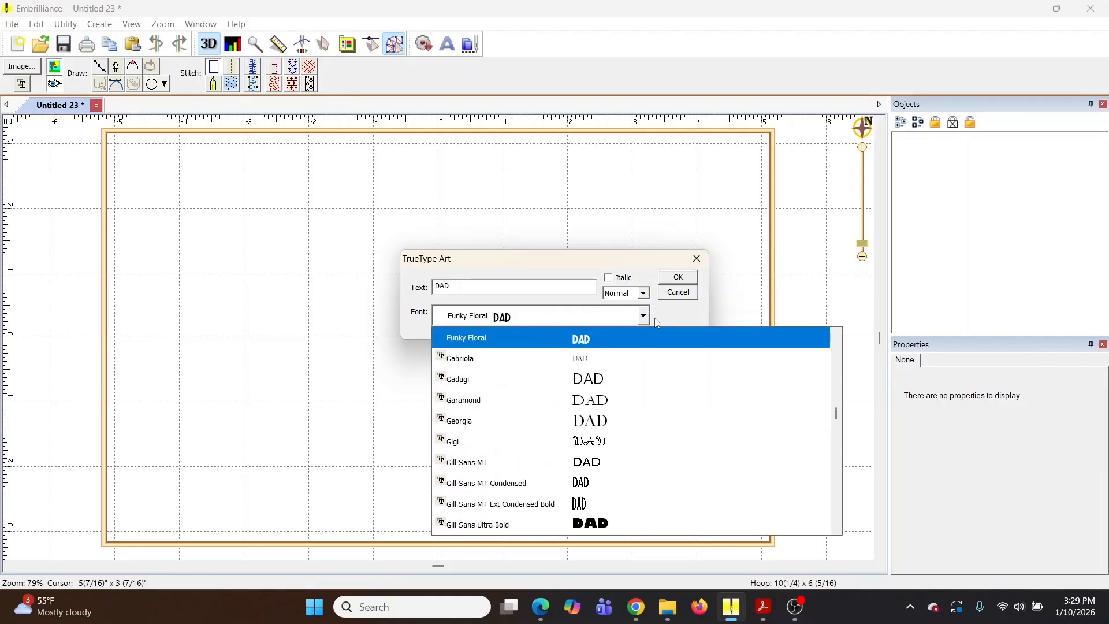
drag(839, 414, 838, 337)
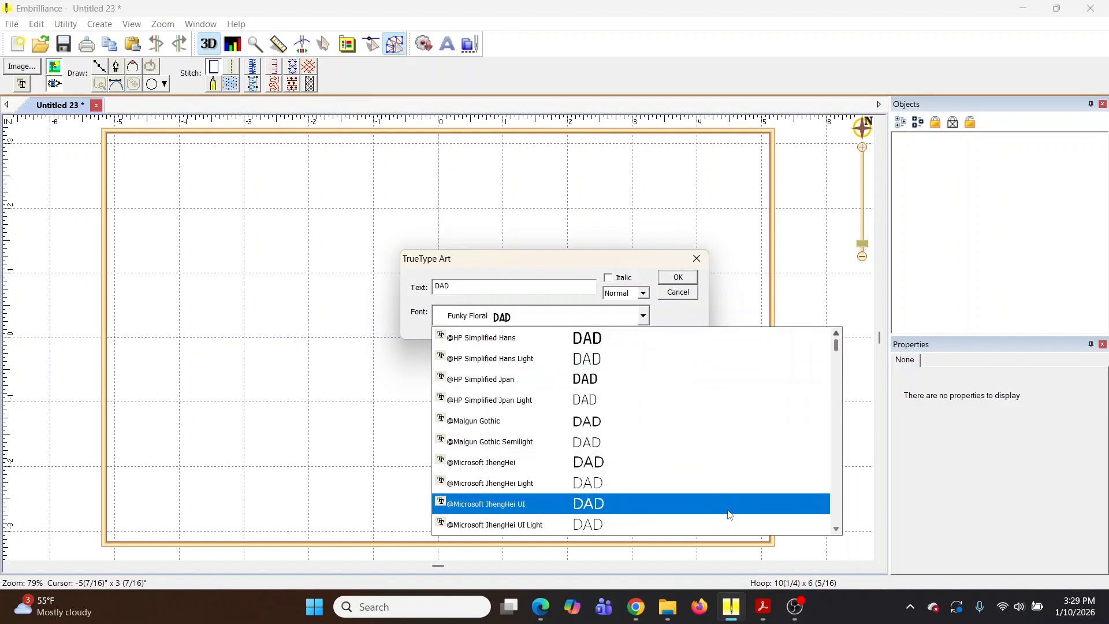
drag(837, 347, 839, 354)
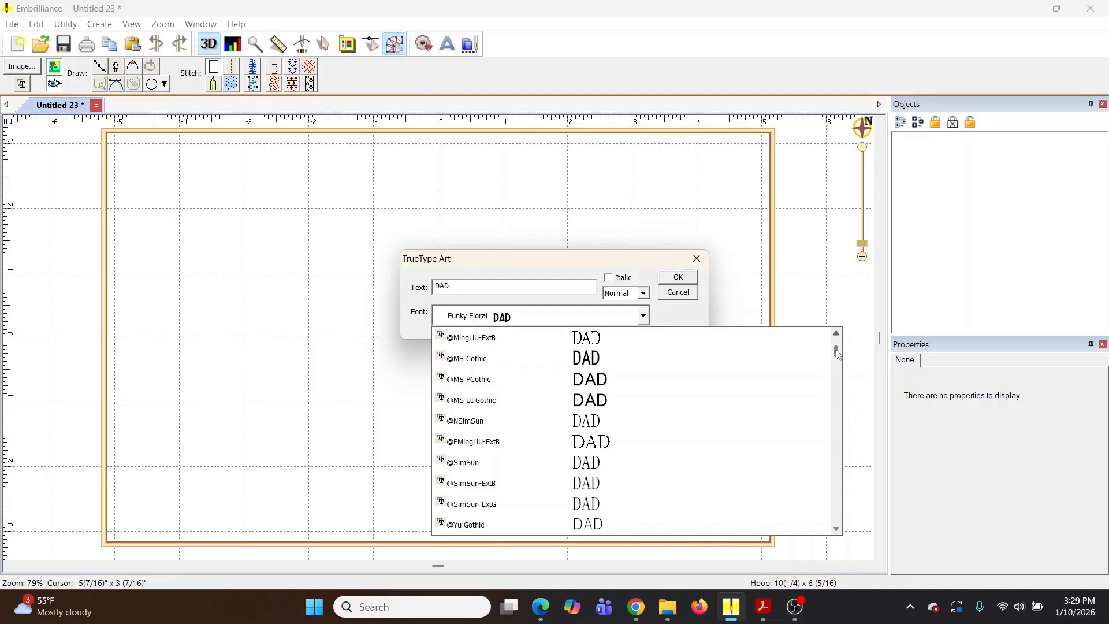
click(838, 531)
click(837, 530)
click(838, 531)
click(838, 531)
click(838, 530)
click(838, 531)
click(838, 530)
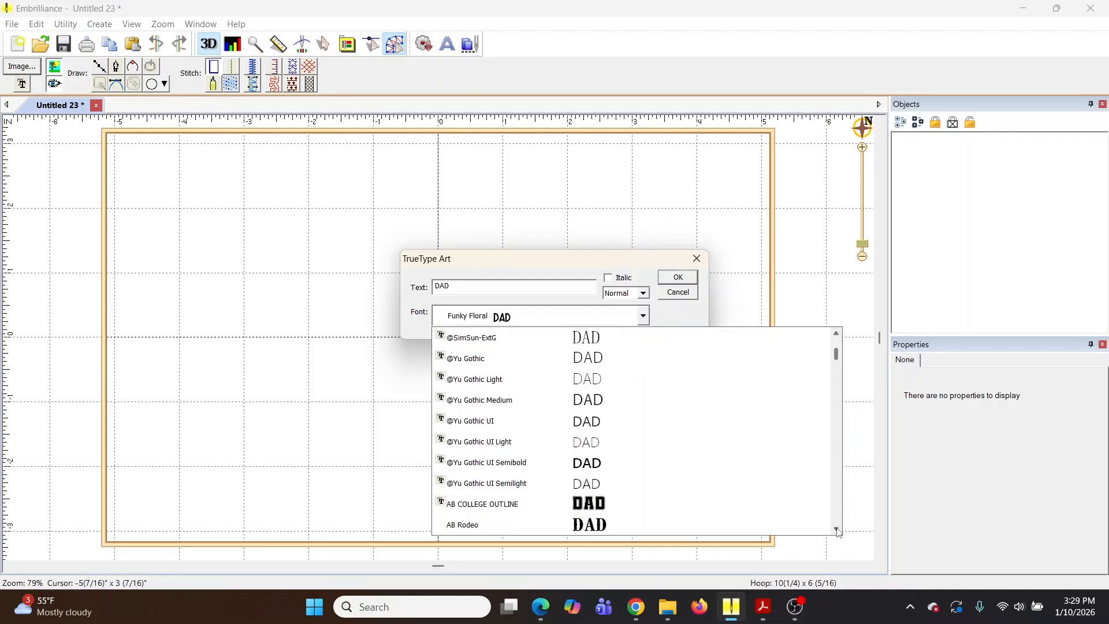
click(838, 530)
click(838, 531)
click(838, 530)
click(838, 530)
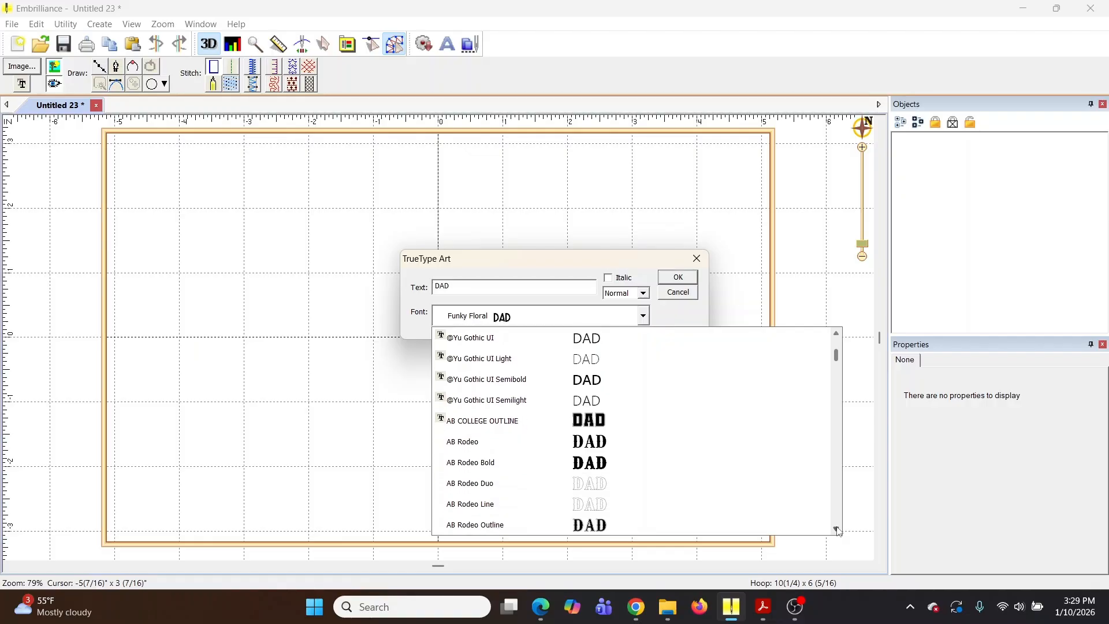
click(838, 530)
click(837, 531)
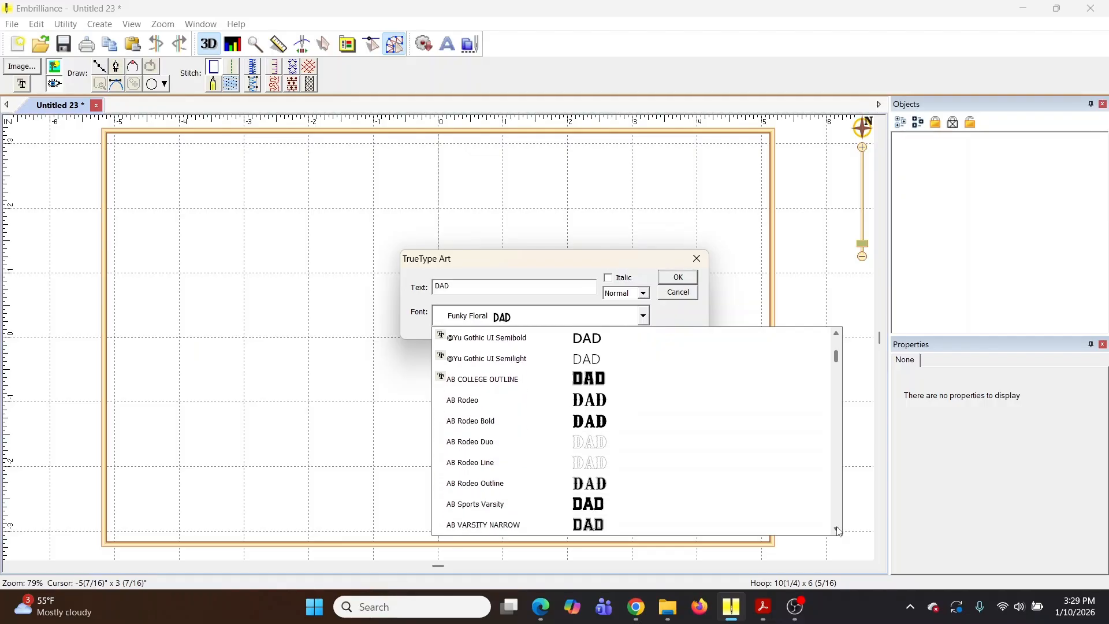
click(837, 530)
click(838, 530)
click(838, 531)
click(838, 530)
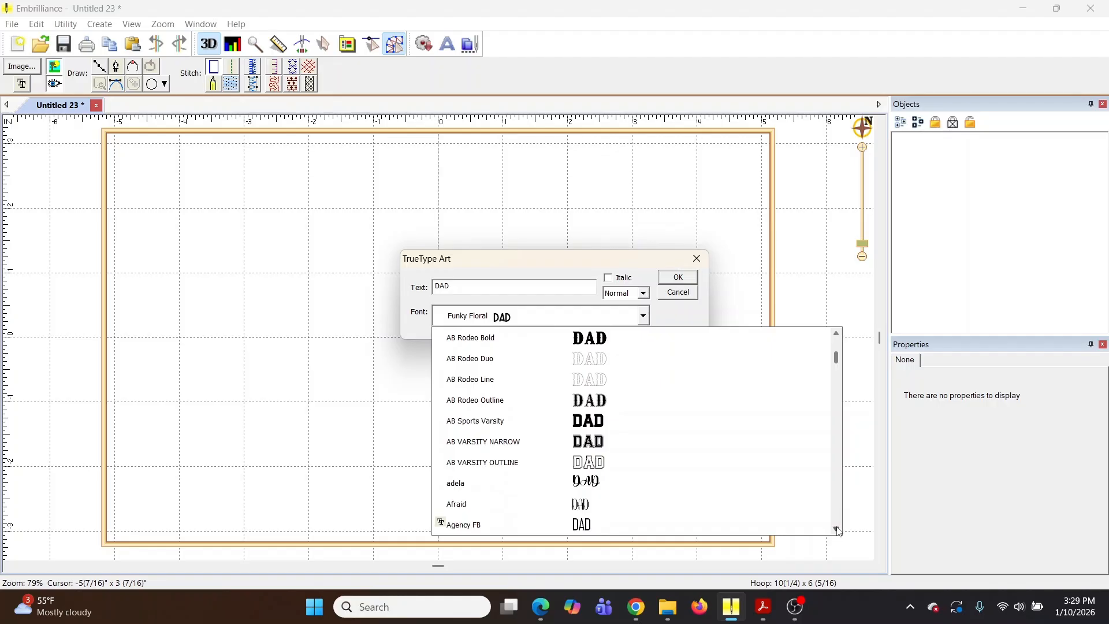
click(838, 530)
click(838, 531)
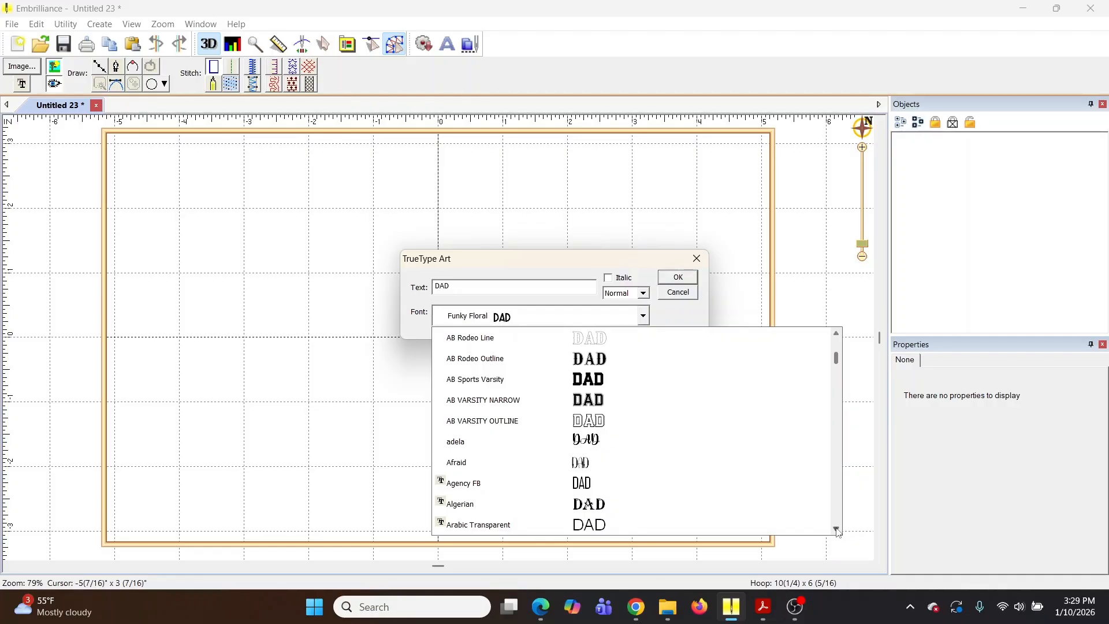
drag(839, 532, 839, 531)
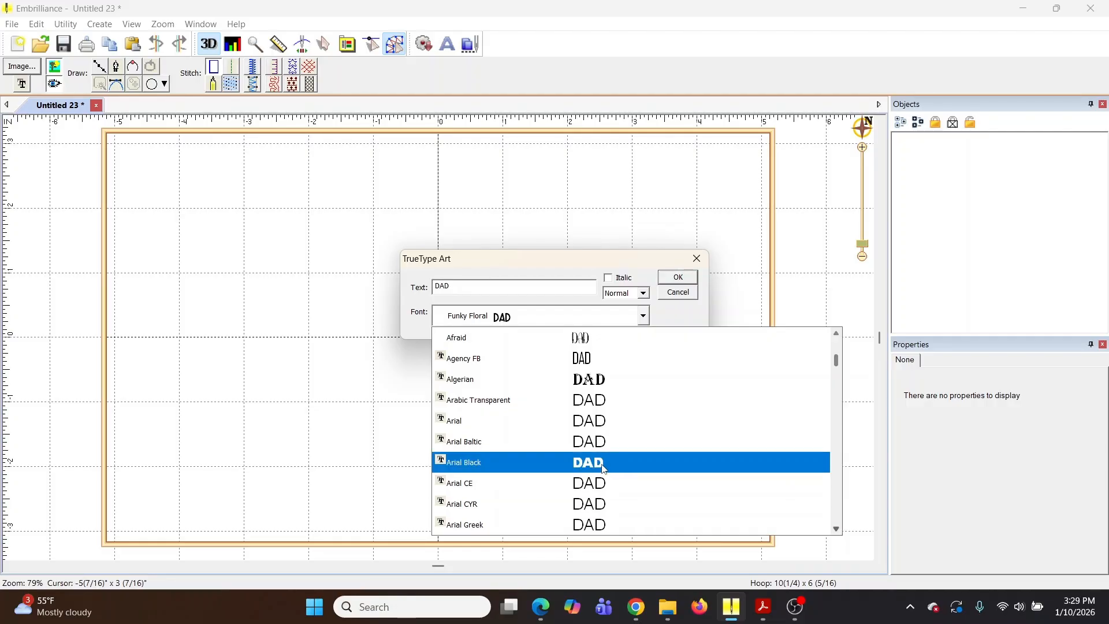
click(837, 530)
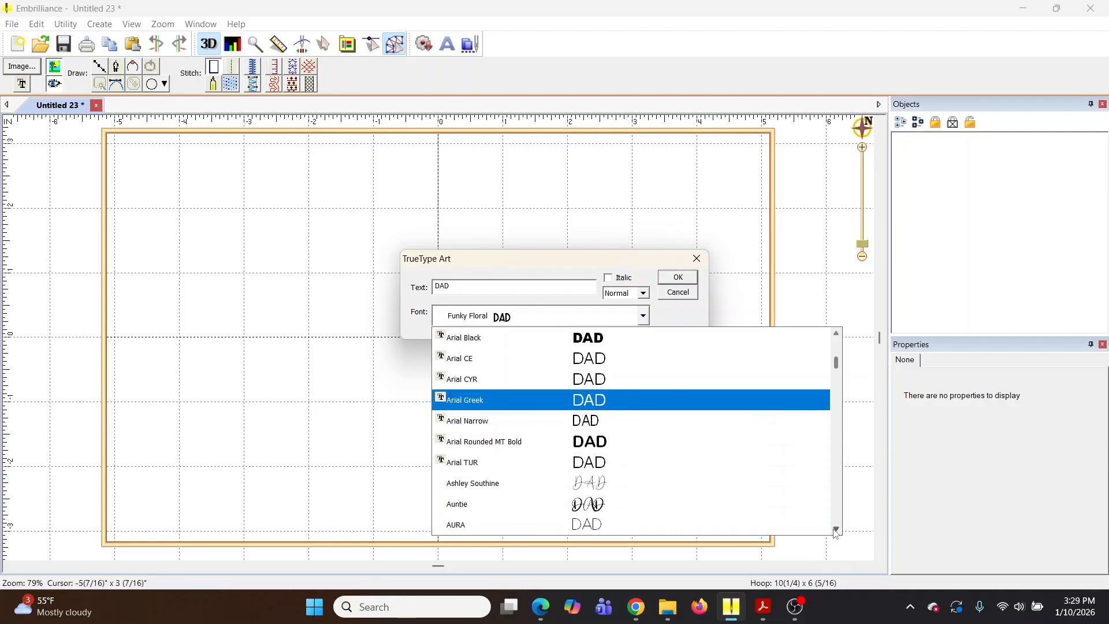
scroll(837, 530, down, 3)
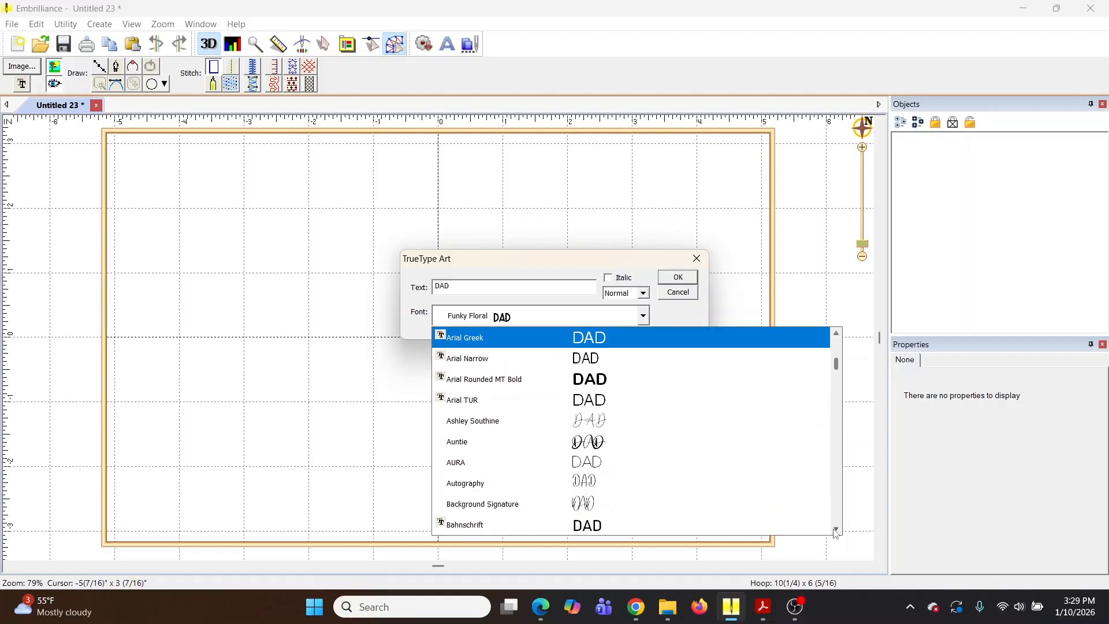
scroll(838, 531, down, 3)
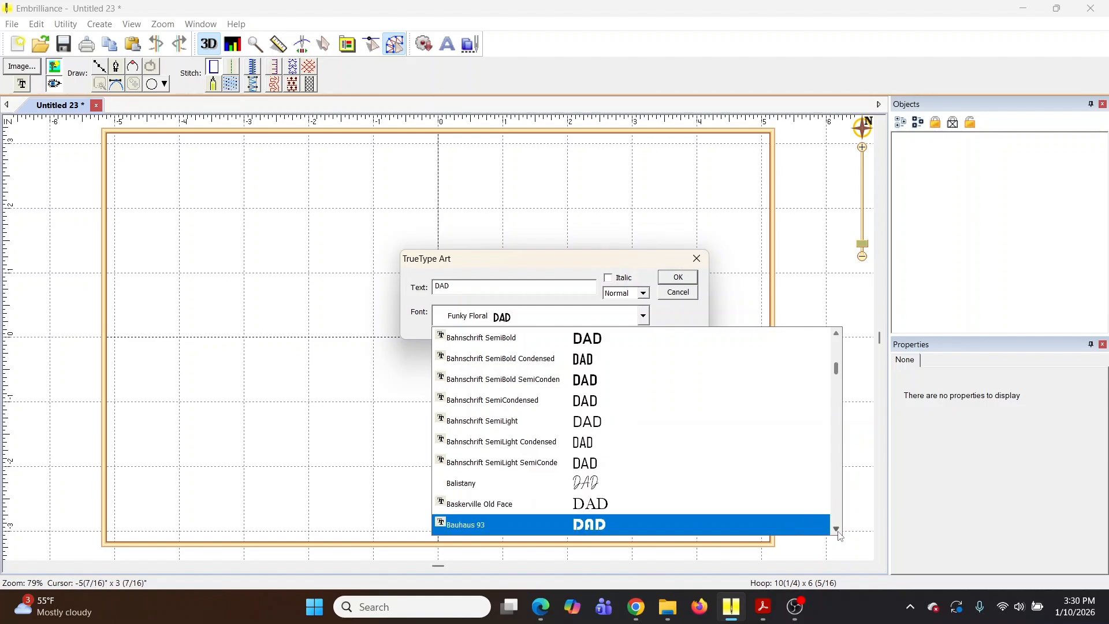
scroll(839, 534, down, 2)
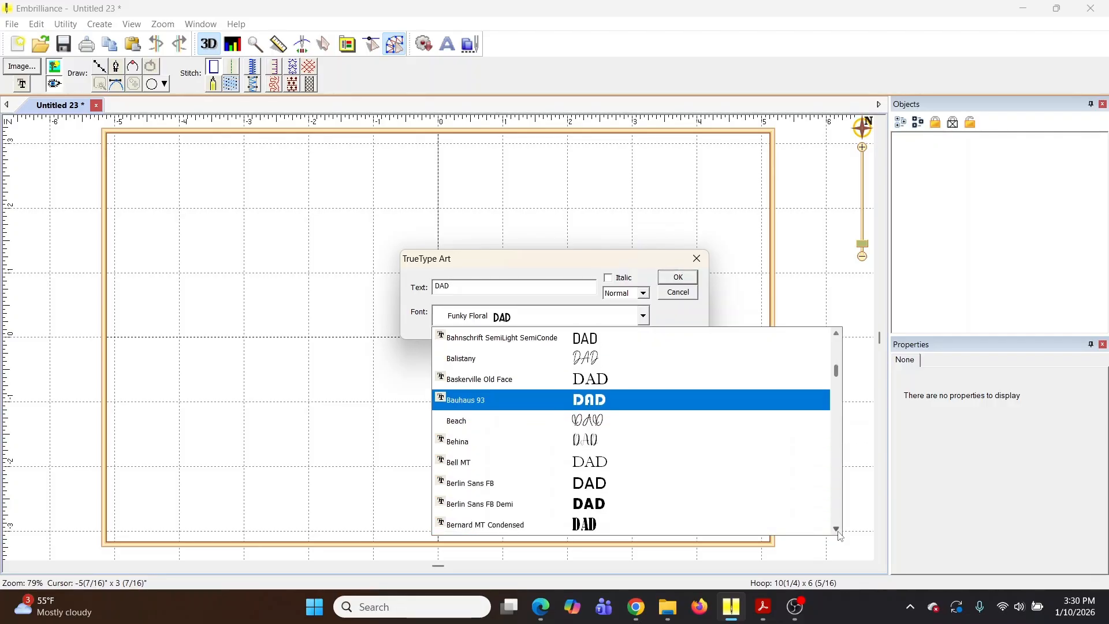
scroll(839, 534, down, 2)
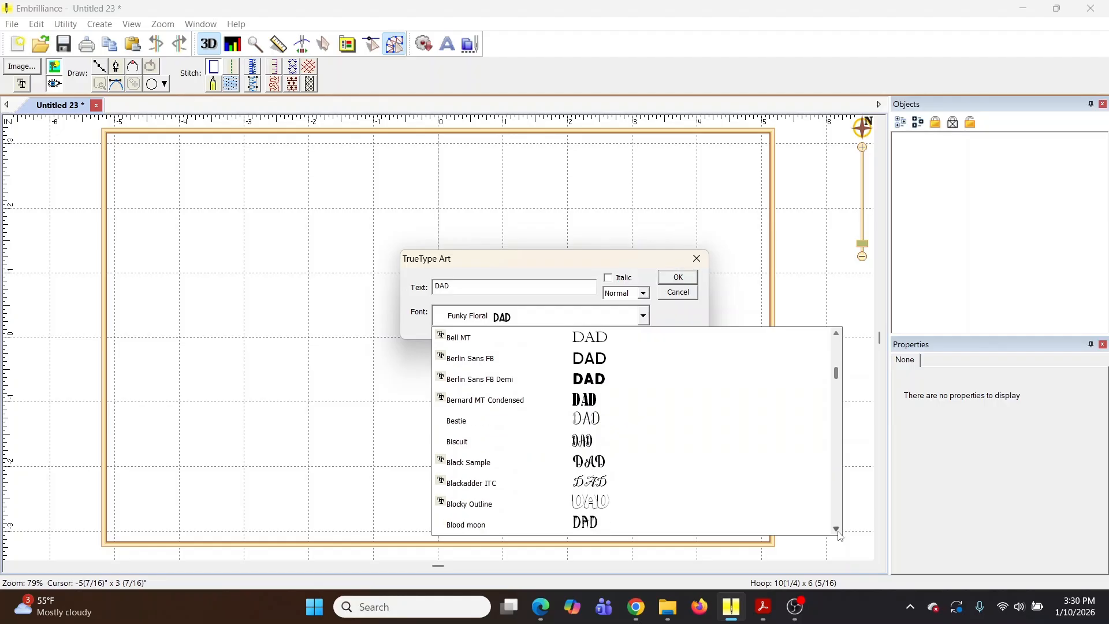
scroll(841, 536, down, 2)
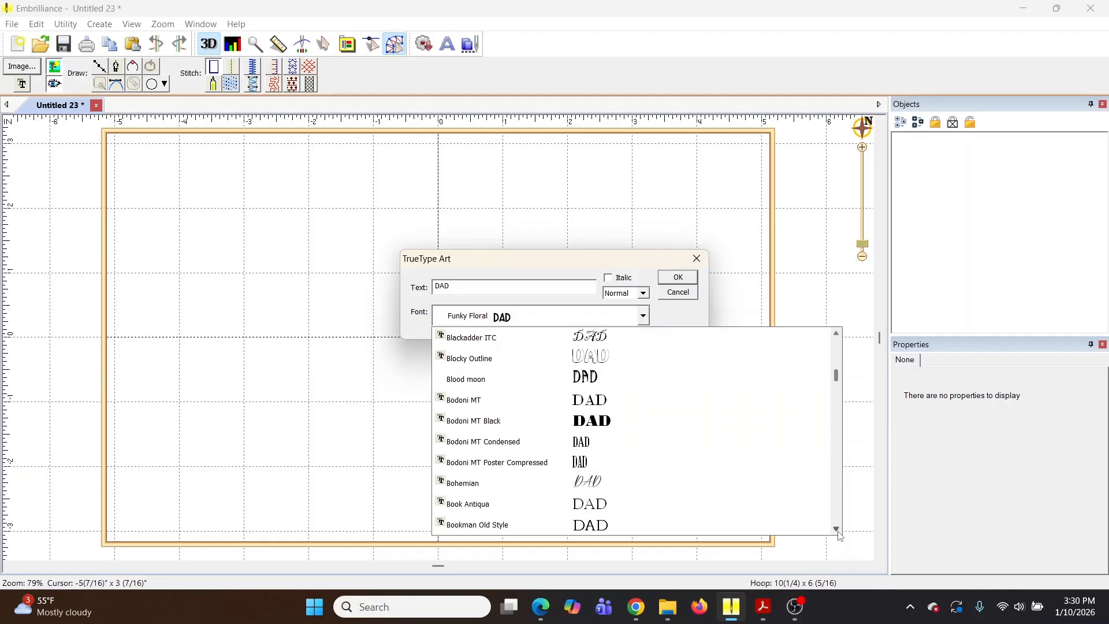
scroll(841, 536, down, 4)
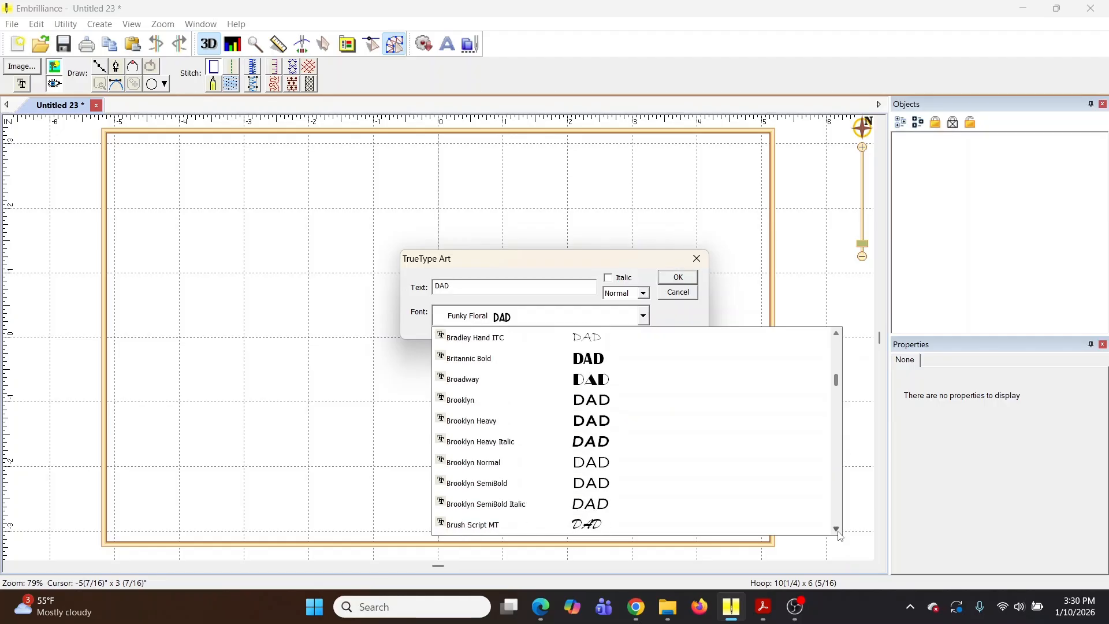
scroll(840, 536, down, 3)
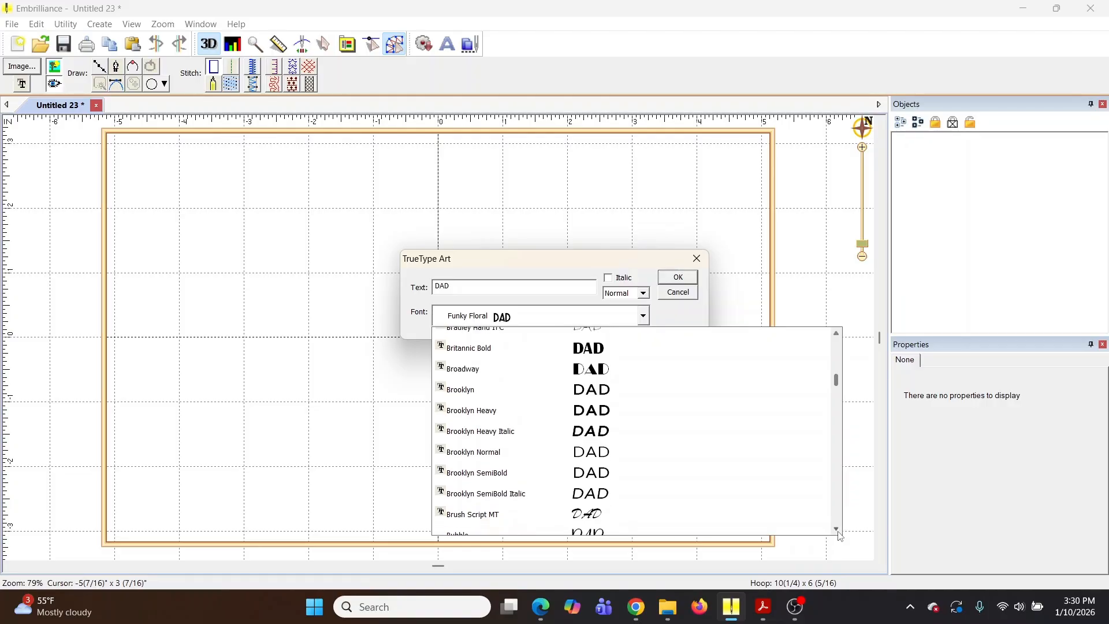
scroll(841, 536, down, 1)
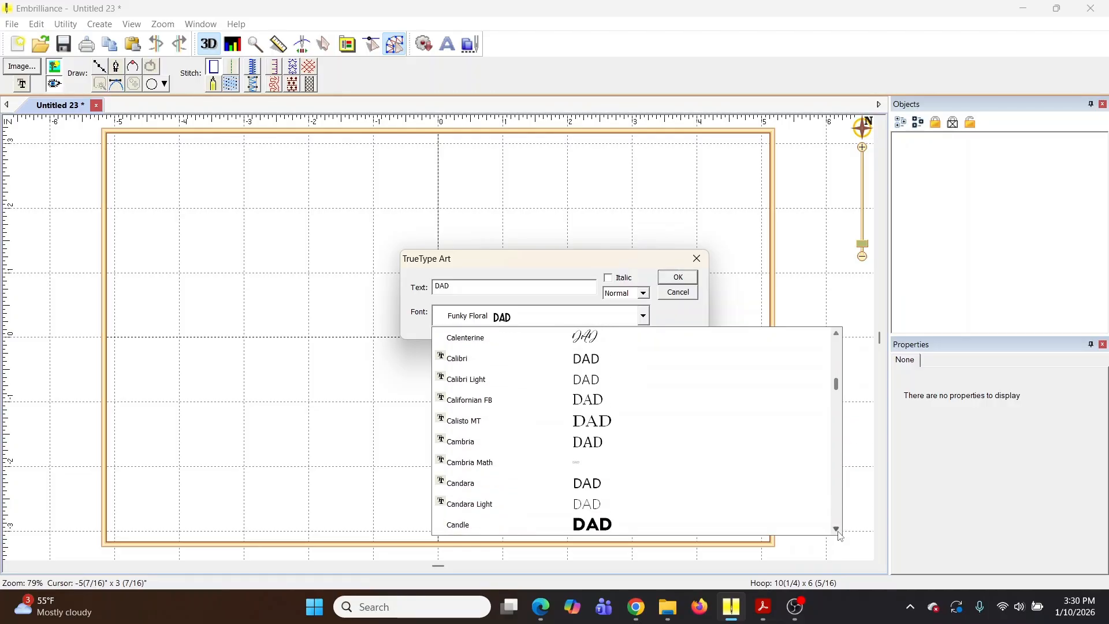
scroll(841, 536, down, 2)
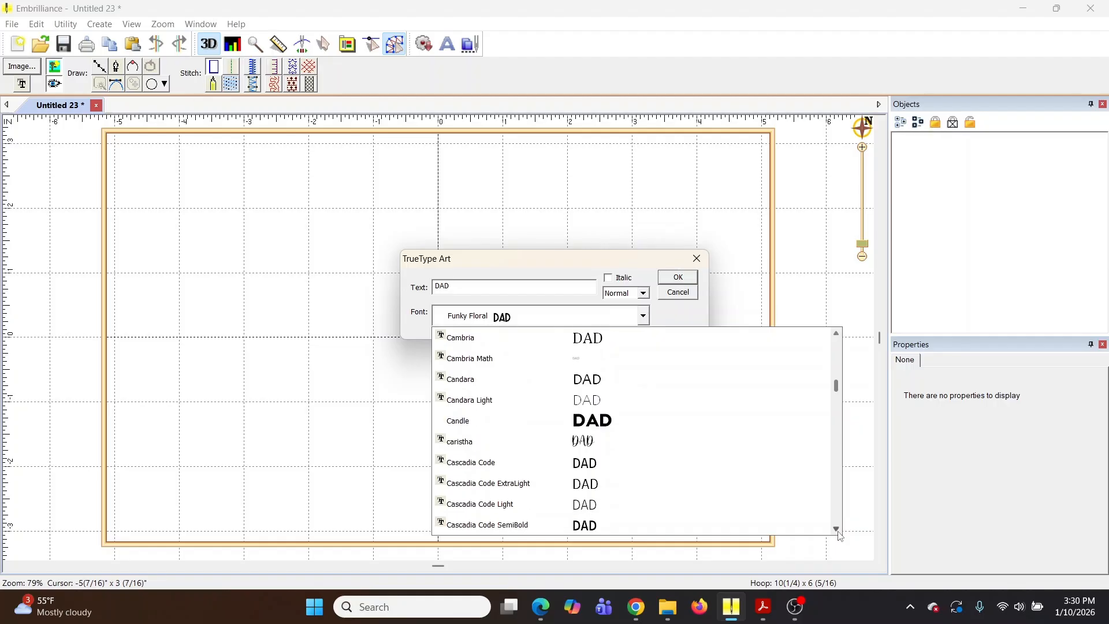
scroll(841, 536, down, 2)
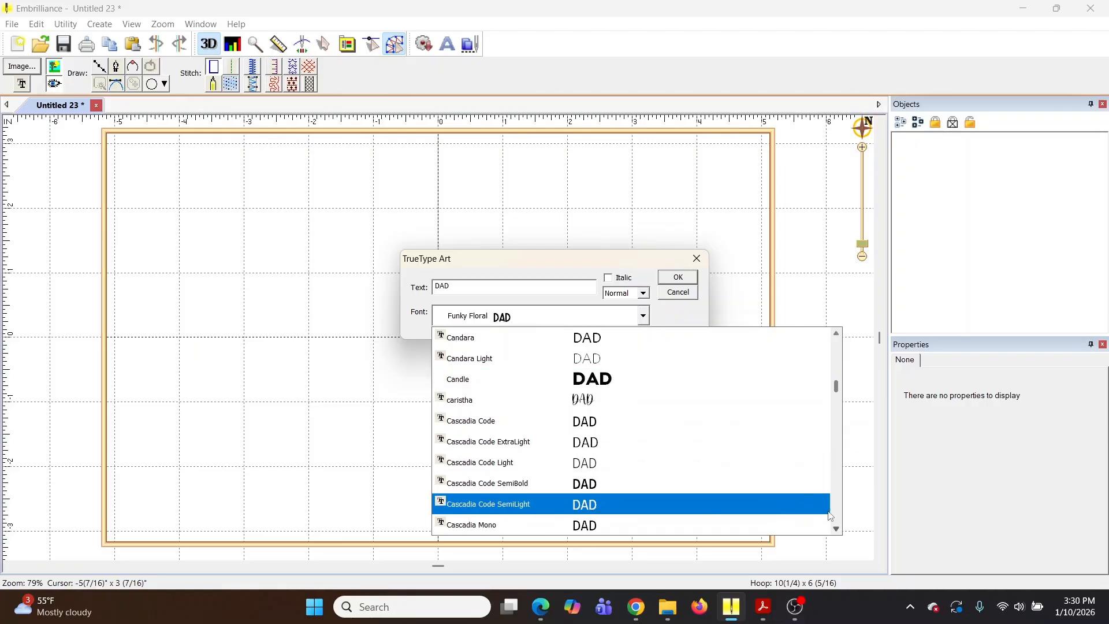
drag(841, 531, 840, 532)
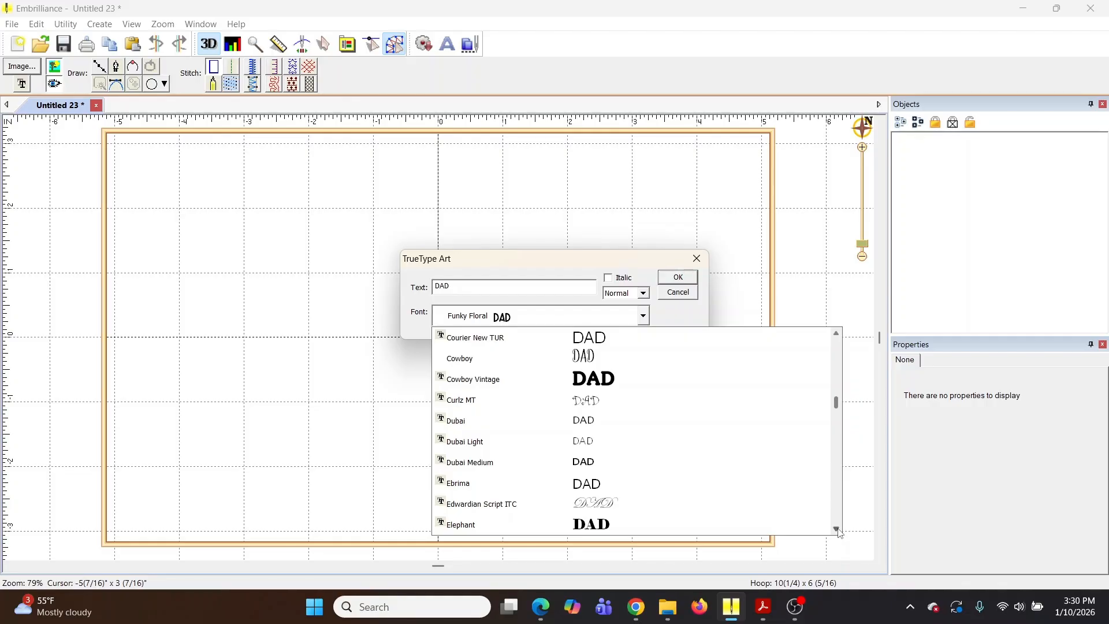
drag(839, 531, 839, 531)
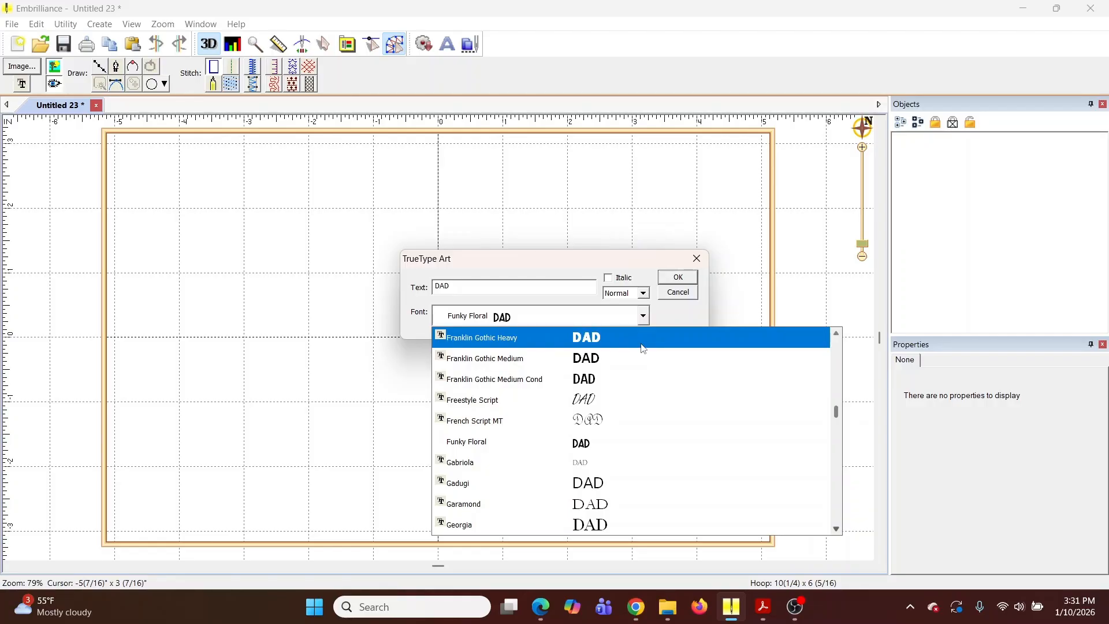
click(641, 345)
click(678, 277)
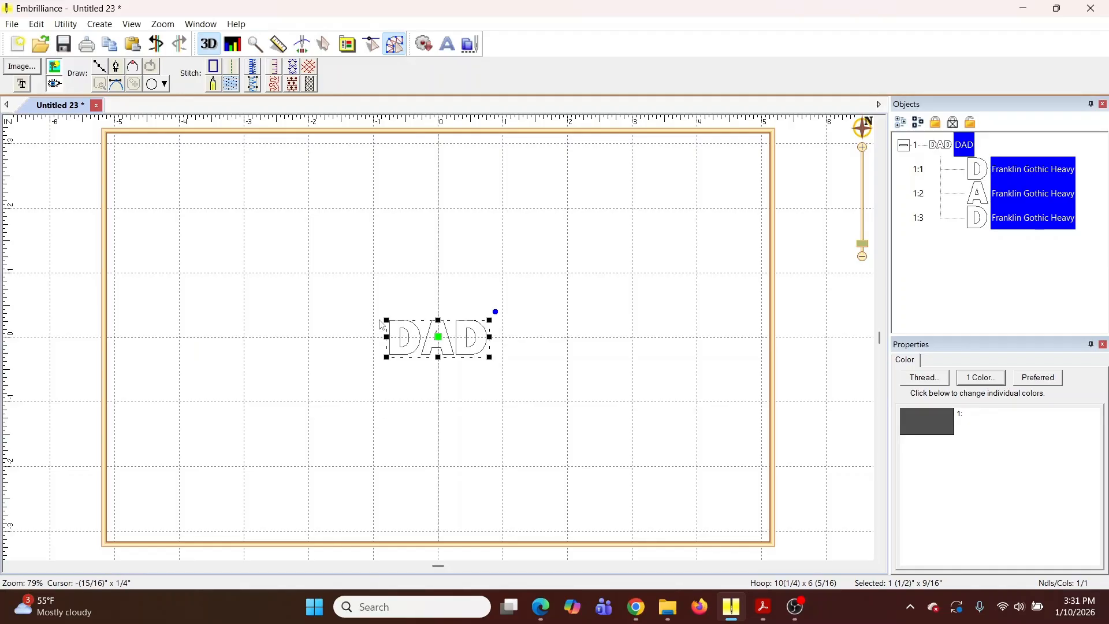
Step: Enlarge the DAD lettering proportionally to about 9 15/16" wide by 3 1/2" high, nearly filling the hoop's width
drag(380, 315, 136, 228)
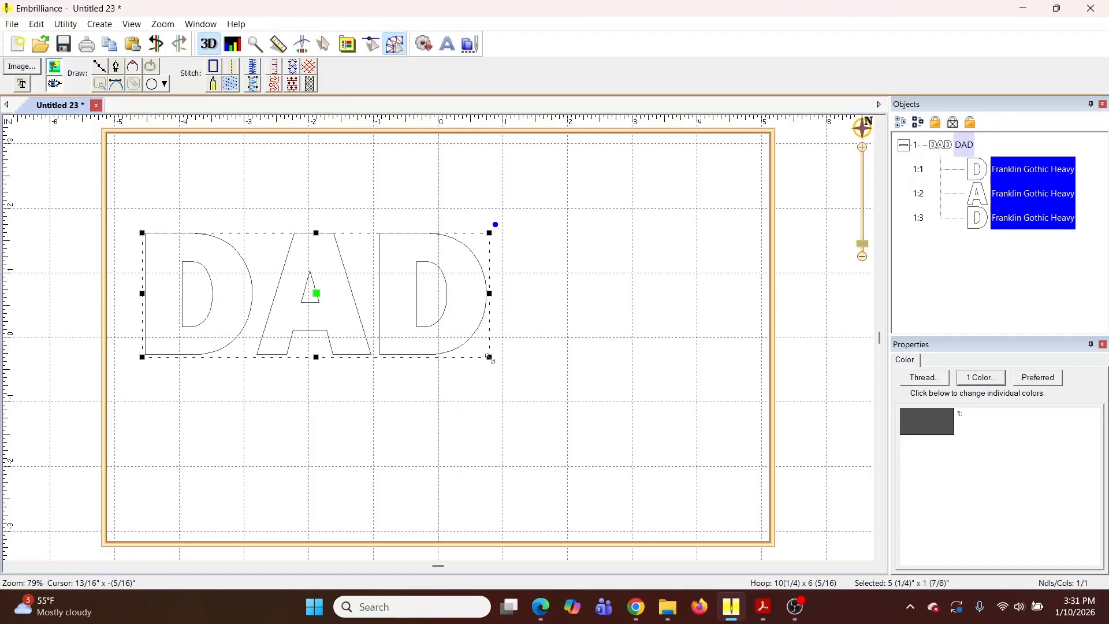
drag(492, 361, 754, 558)
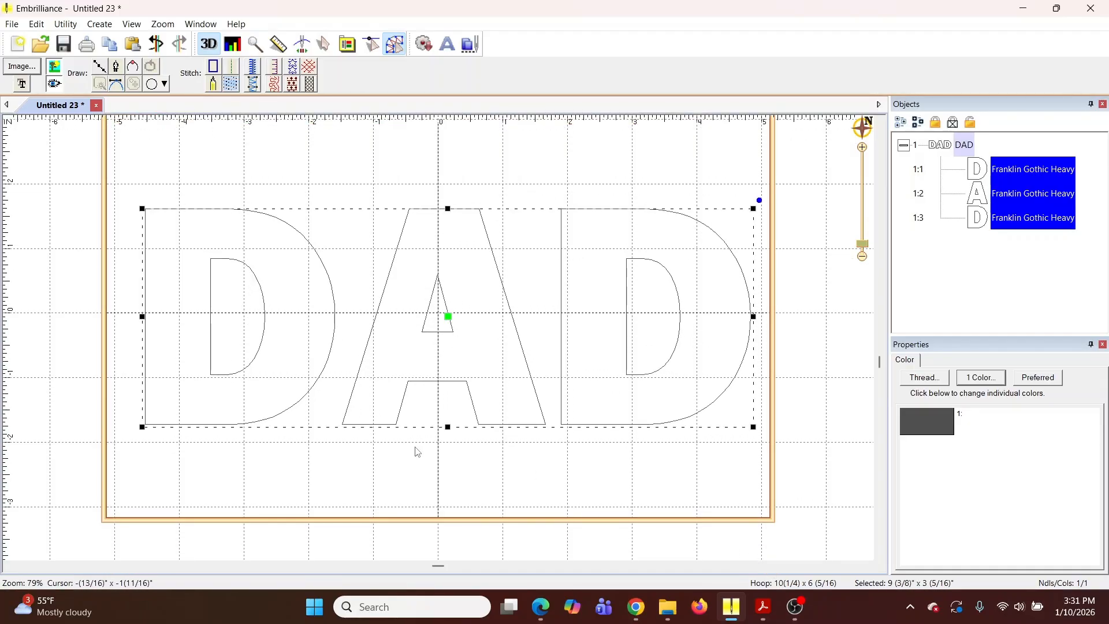
drag(446, 314, 440, 258)
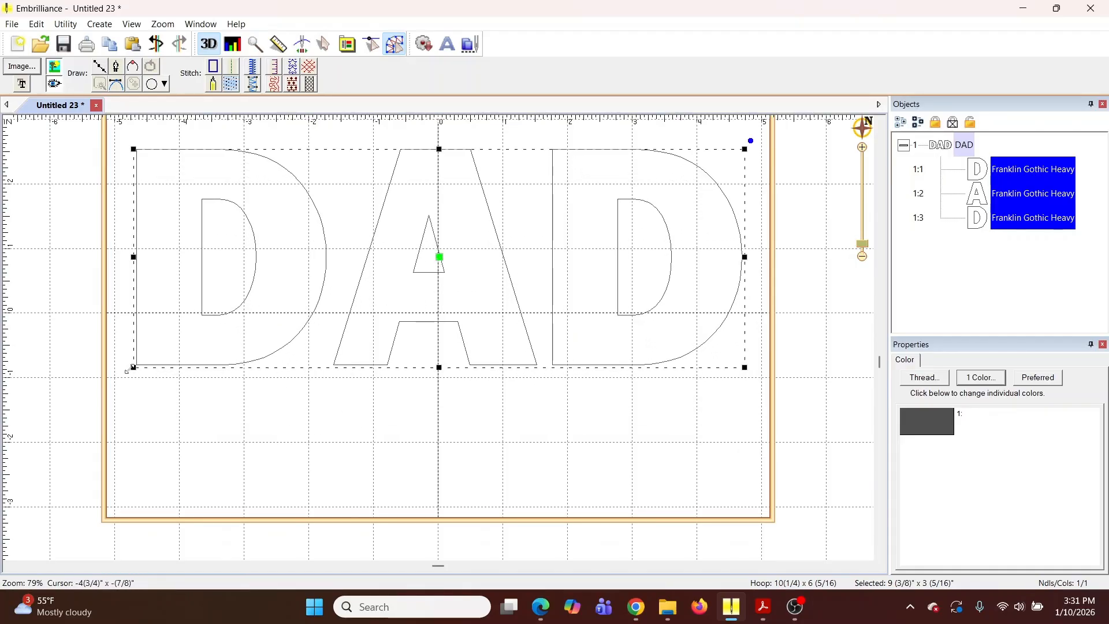
drag(133, 368, 113, 375)
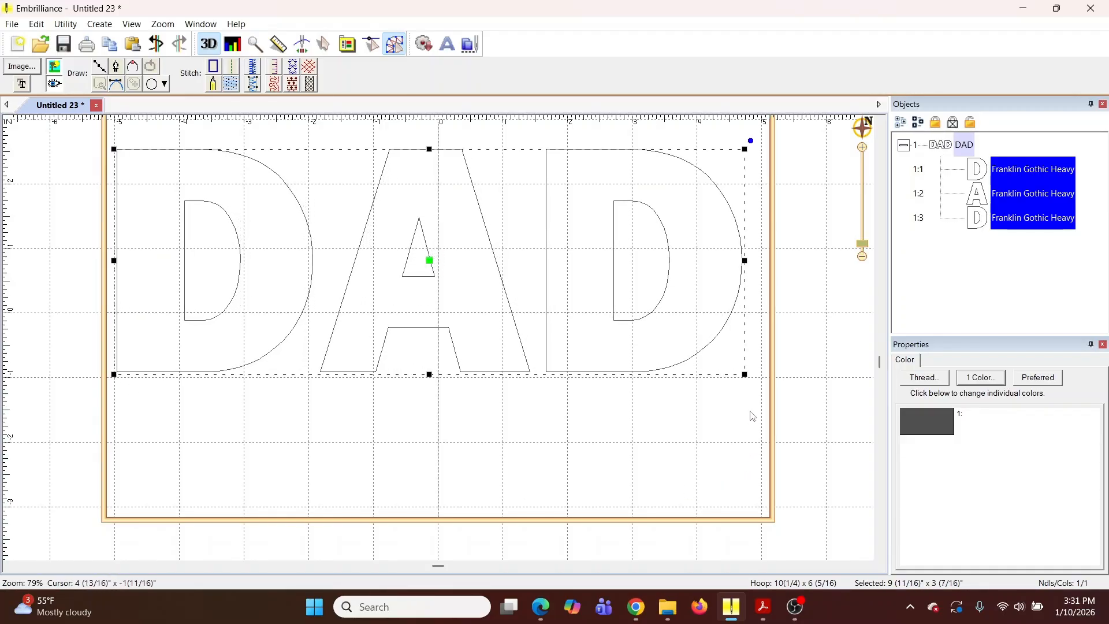
drag(745, 375, 763, 386)
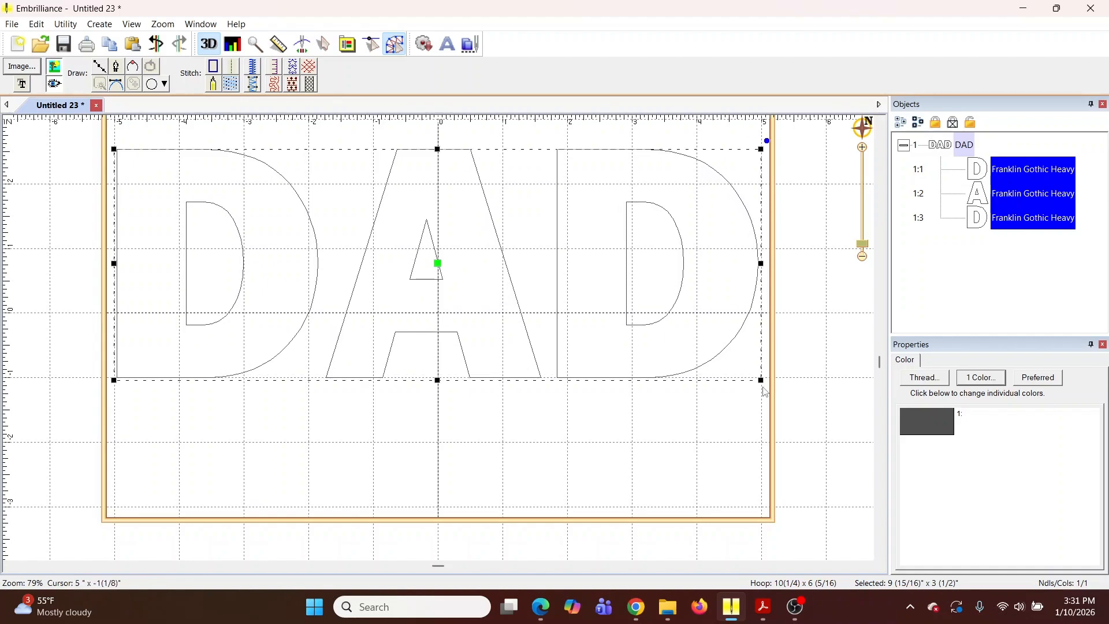
Step: Reposition the DAD lettering around the hoop's center and stretch only its height to about 5 1/4"
drag(443, 267, 445, 300)
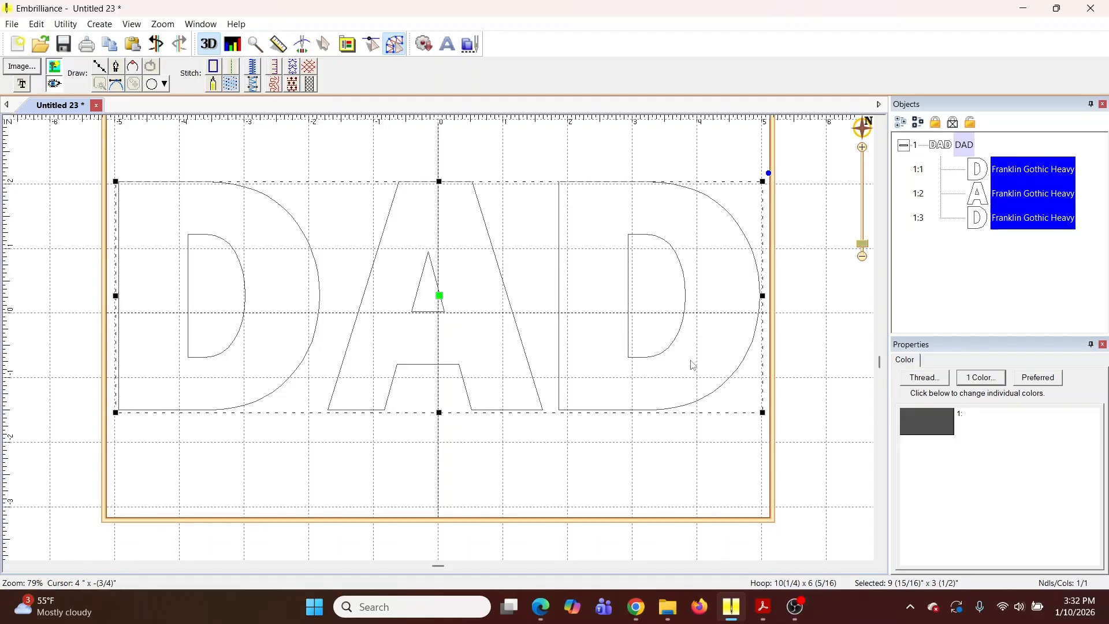
drag(440, 292, 439, 289)
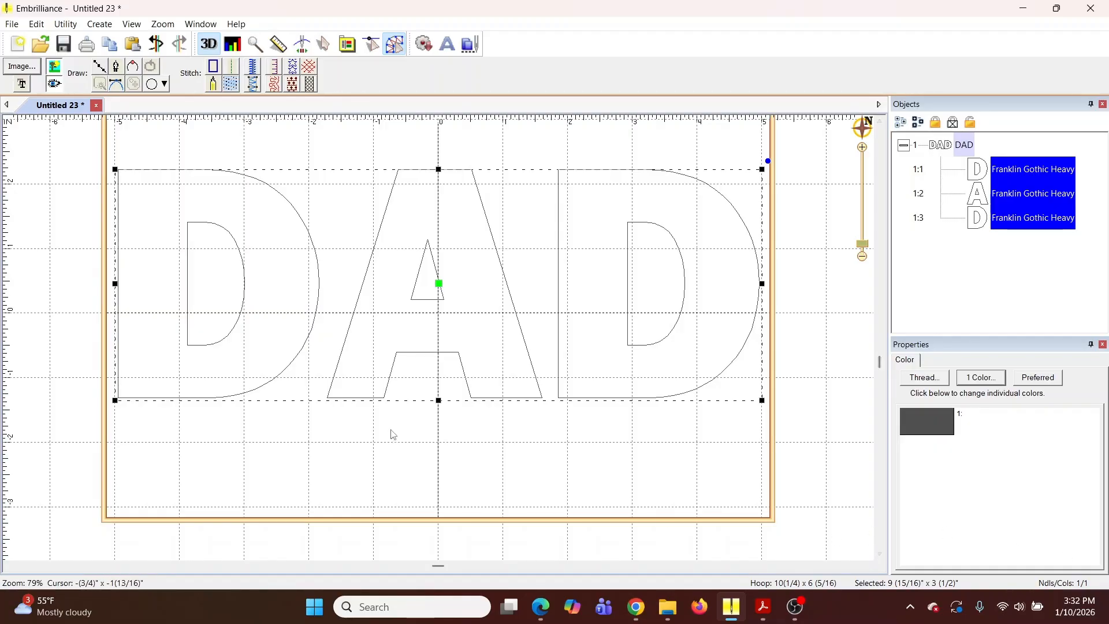
drag(440, 399, 461, 479)
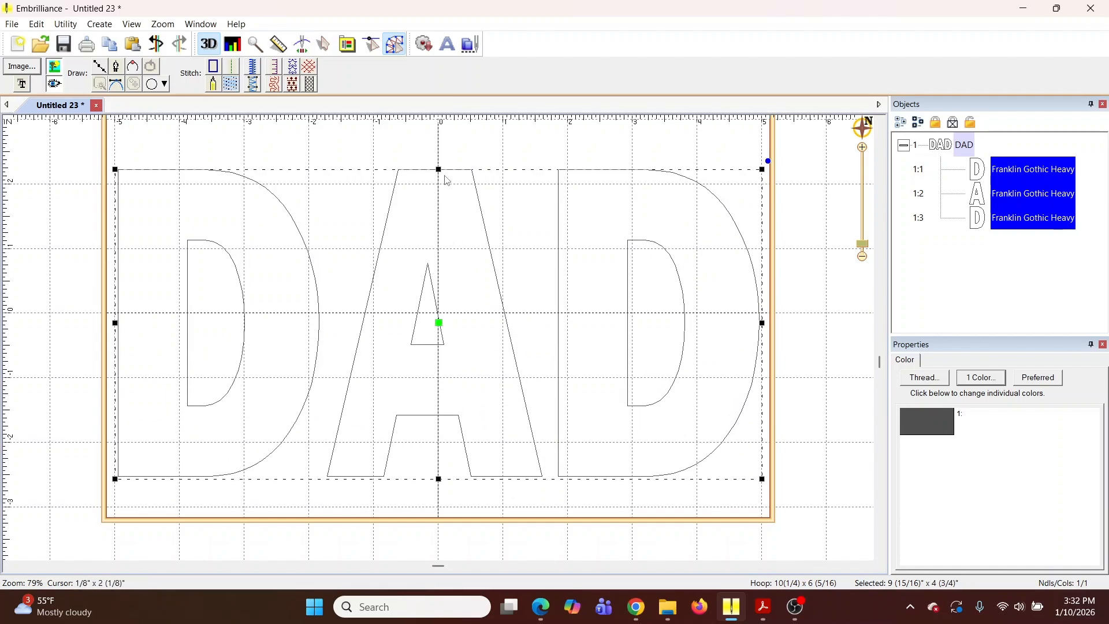
drag(440, 169, 437, 134)
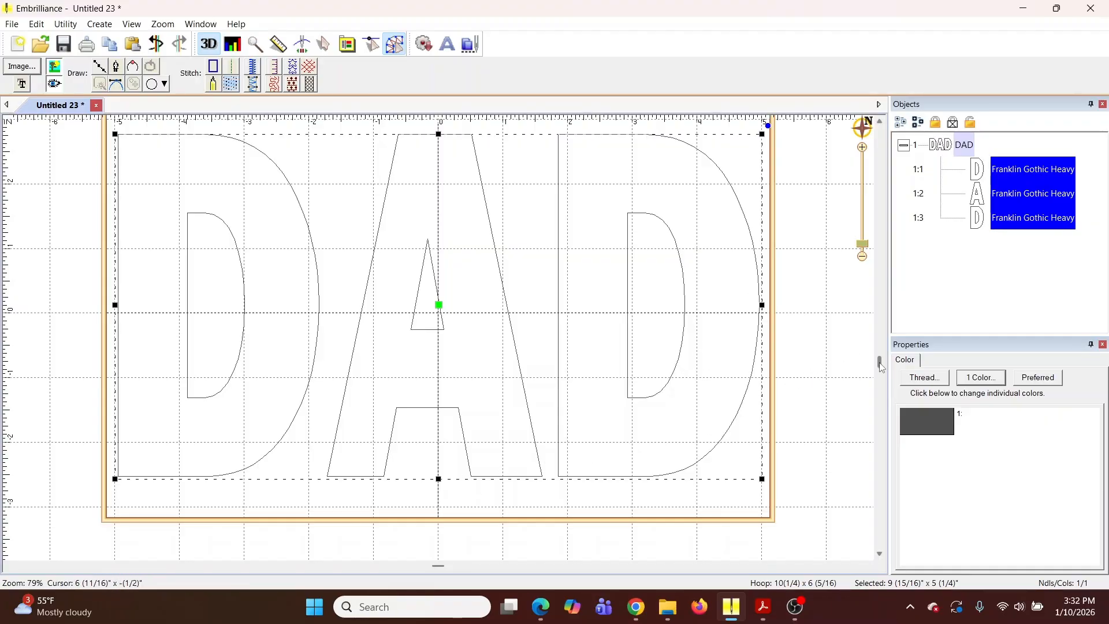
drag(880, 363, 882, 348)
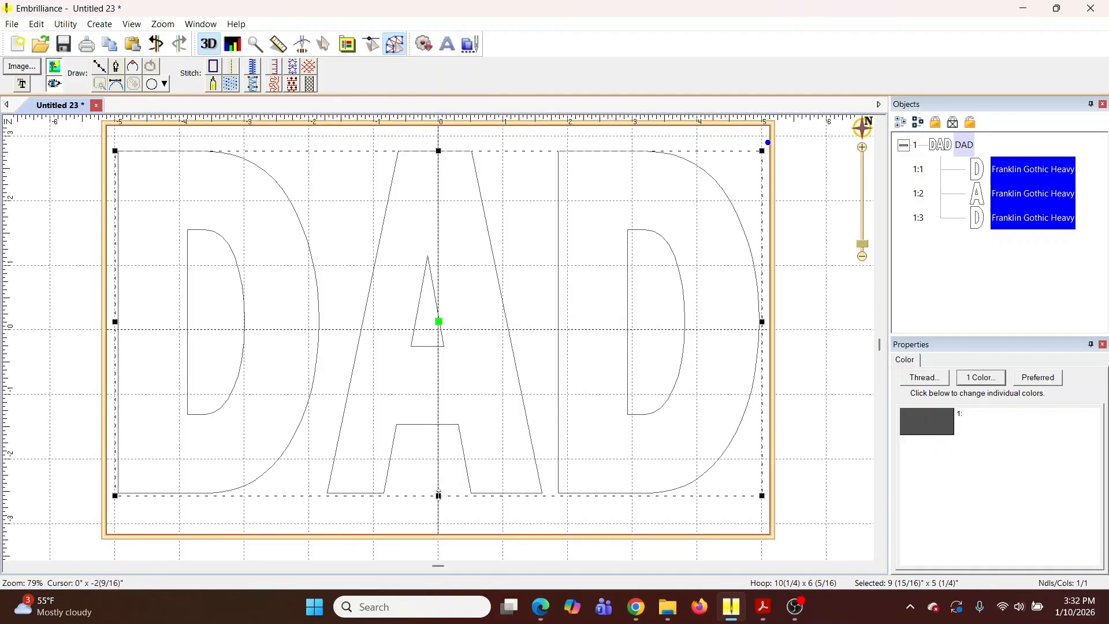
Step: Stretch the DAD lettering downward and upward to a height of about 5 7/8", keeping its width
drag(439, 495, 446, 522)
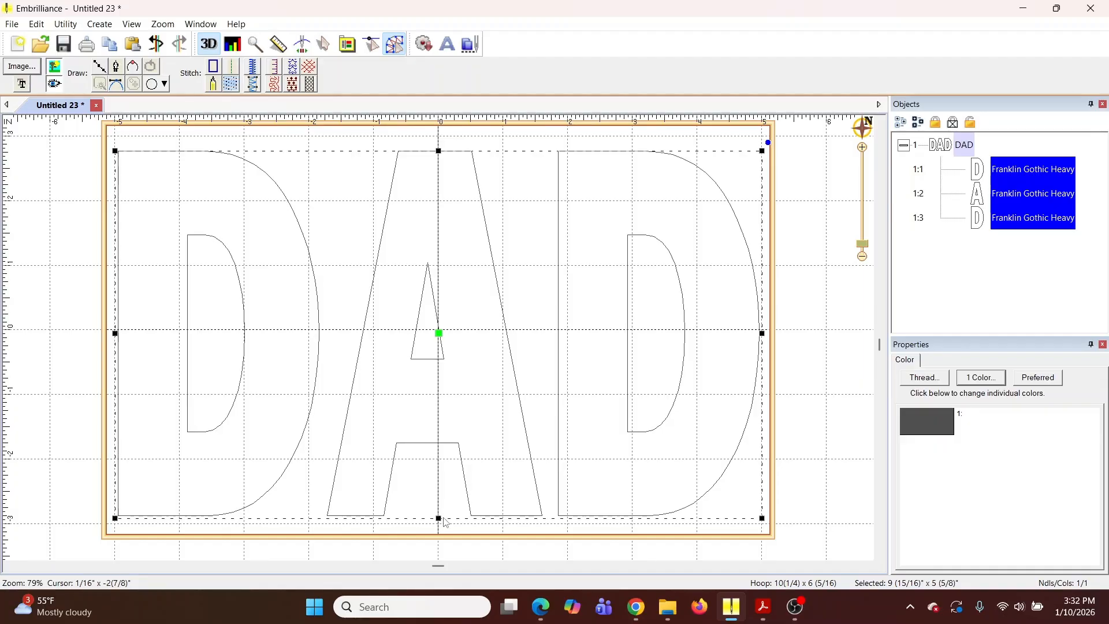
drag(439, 151, 442, 134)
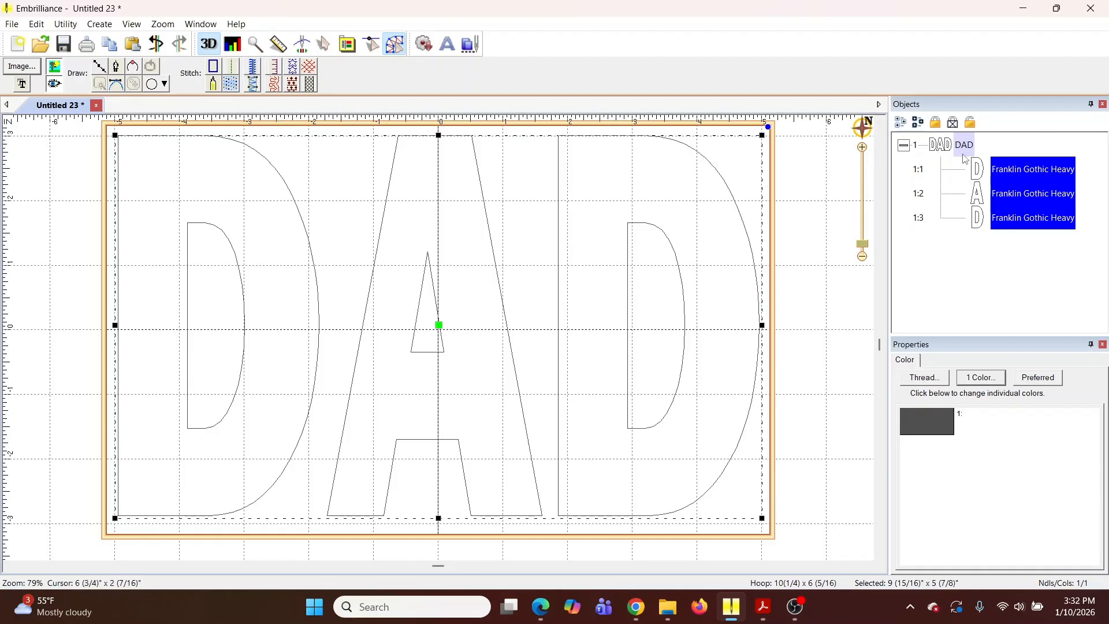
Step: Copy the three DAD letter outlines and paste them twice in place to make three stacked sets
right_click(489, 287)
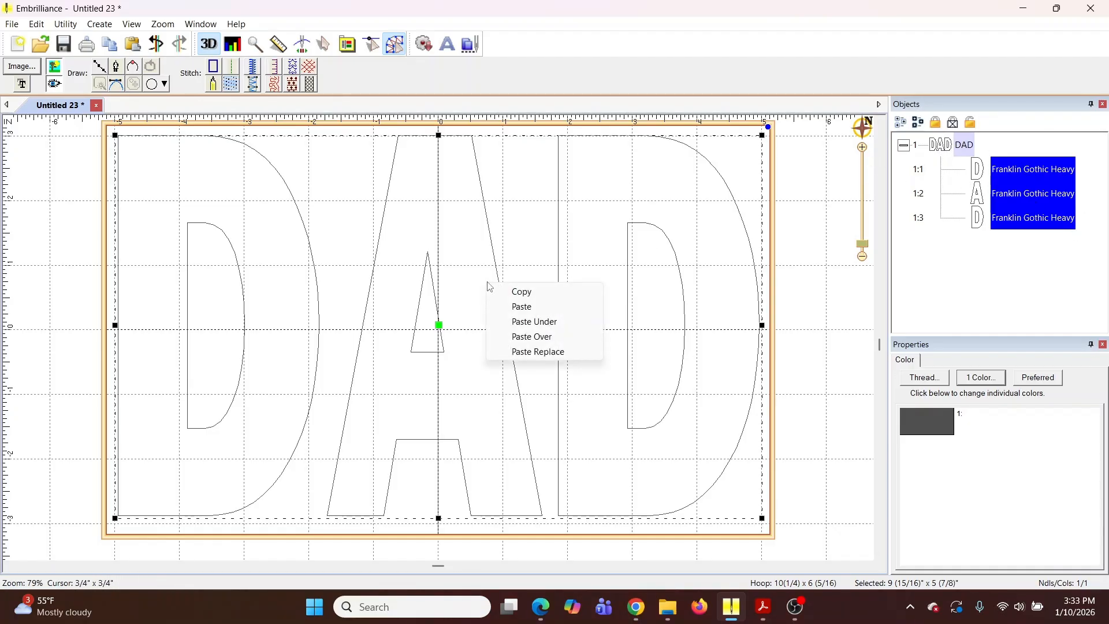
click(523, 292)
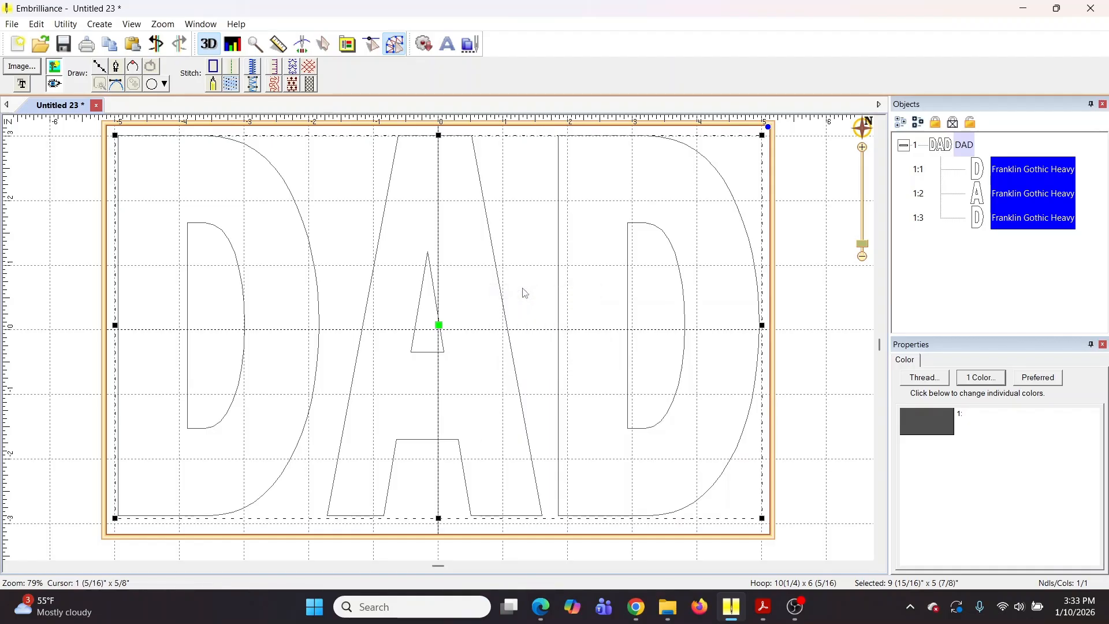
right_click(580, 244)
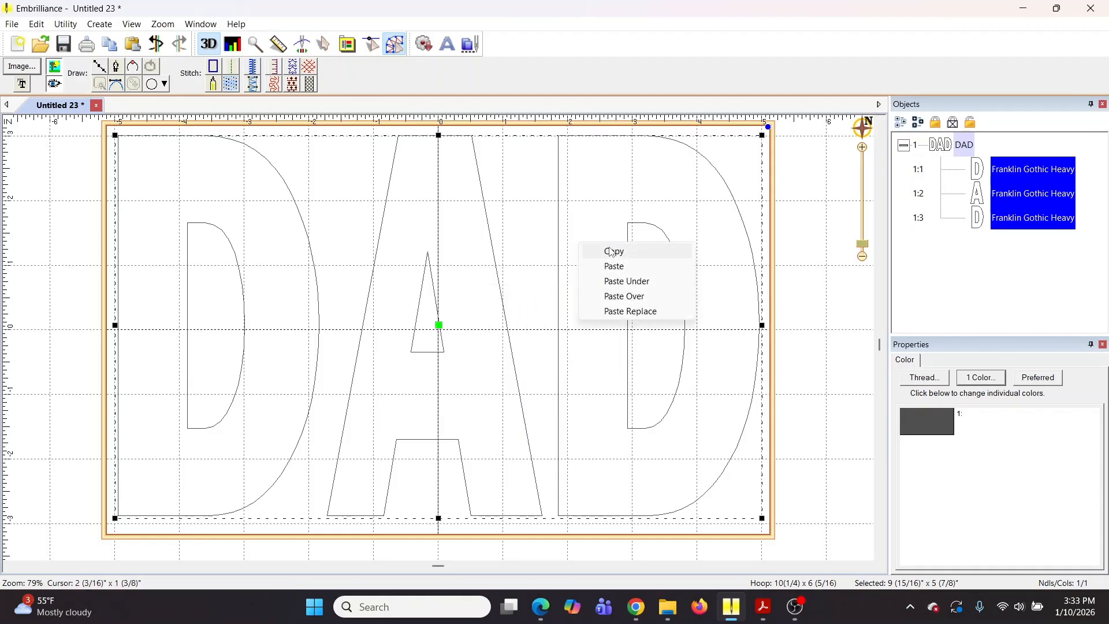
click(622, 274)
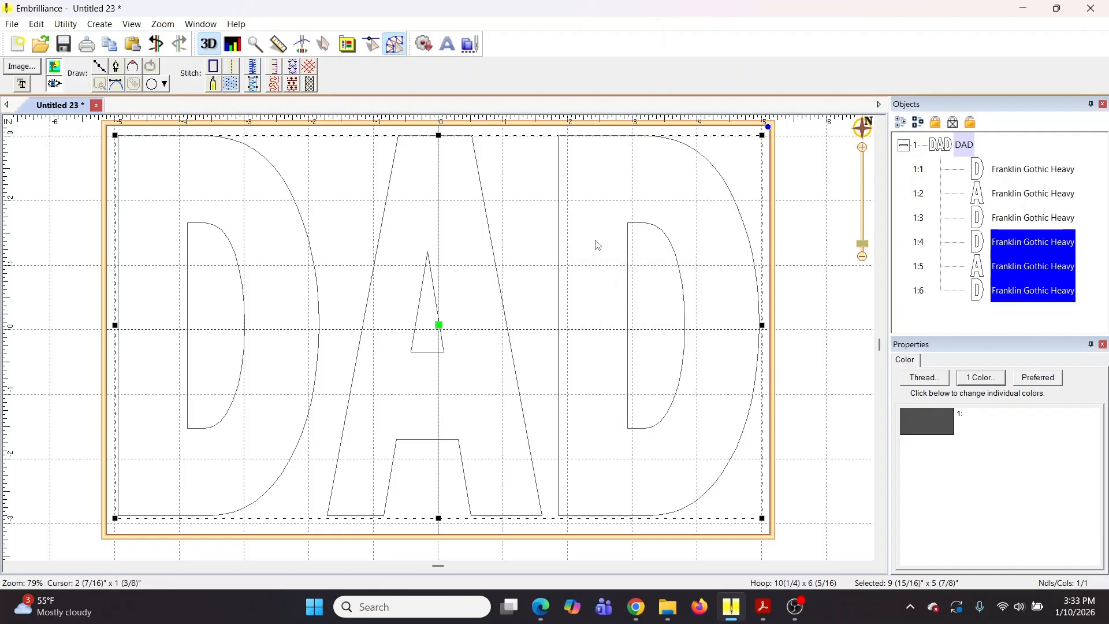
right_click(596, 241)
click(622, 271)
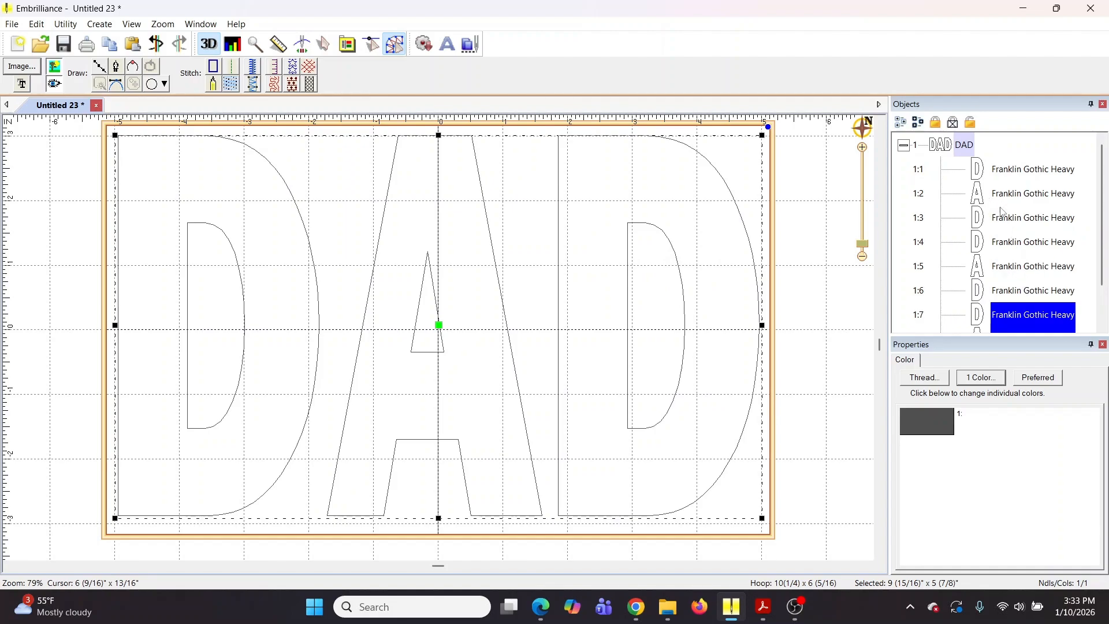
key(shift+Down)
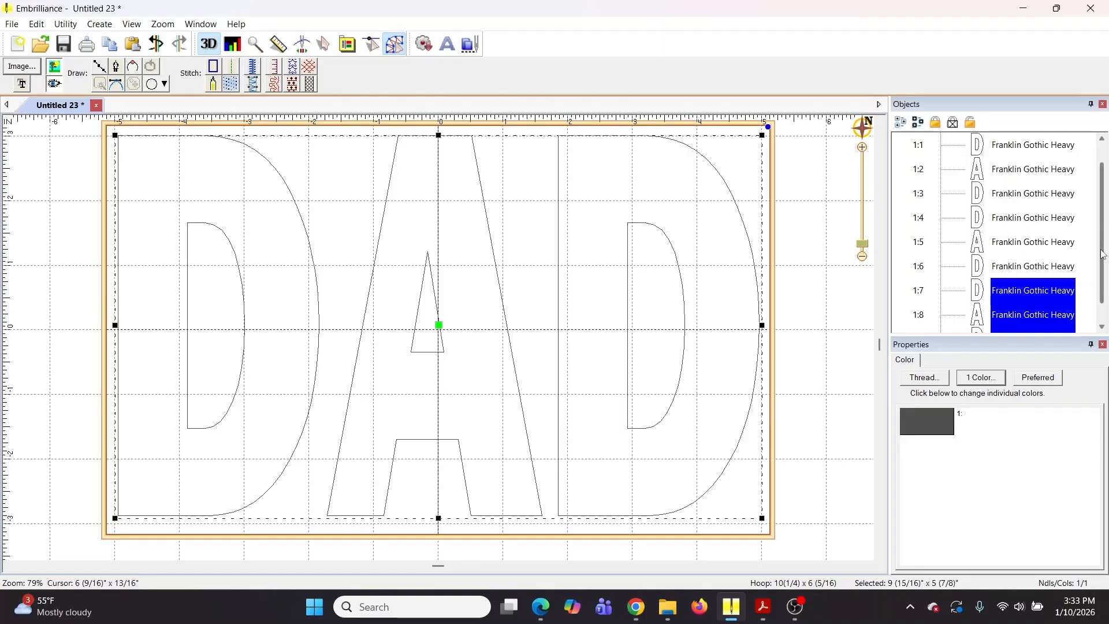
drag(1103, 248, 1099, 198)
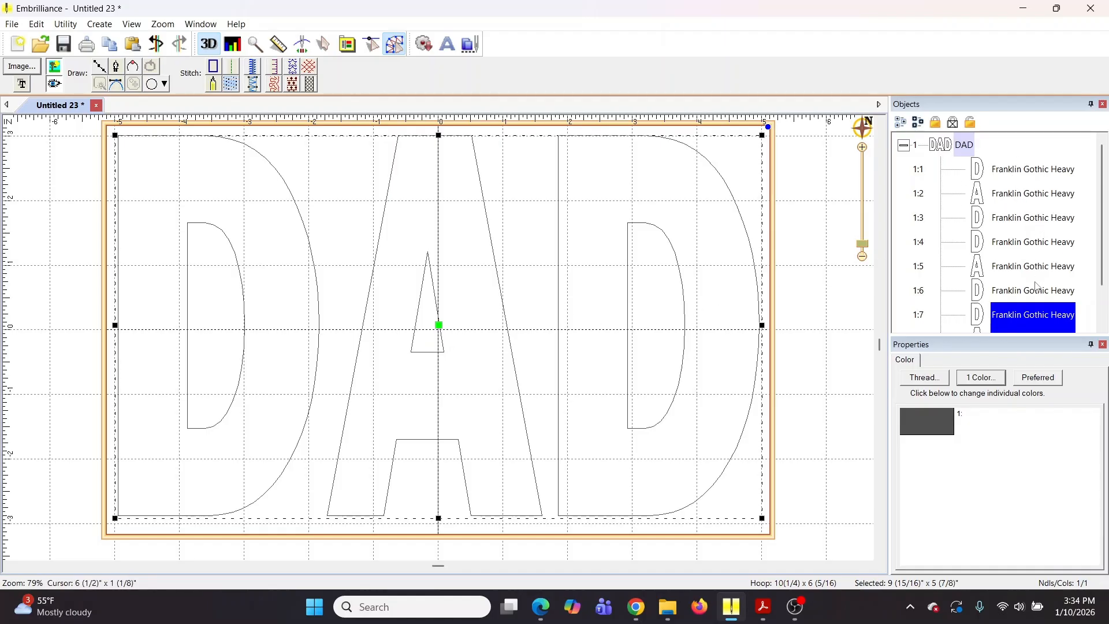
Step: Convert the first set of DAD letters (1:1 to 1:3) to Run stitches with the Single type
click(1010, 175)
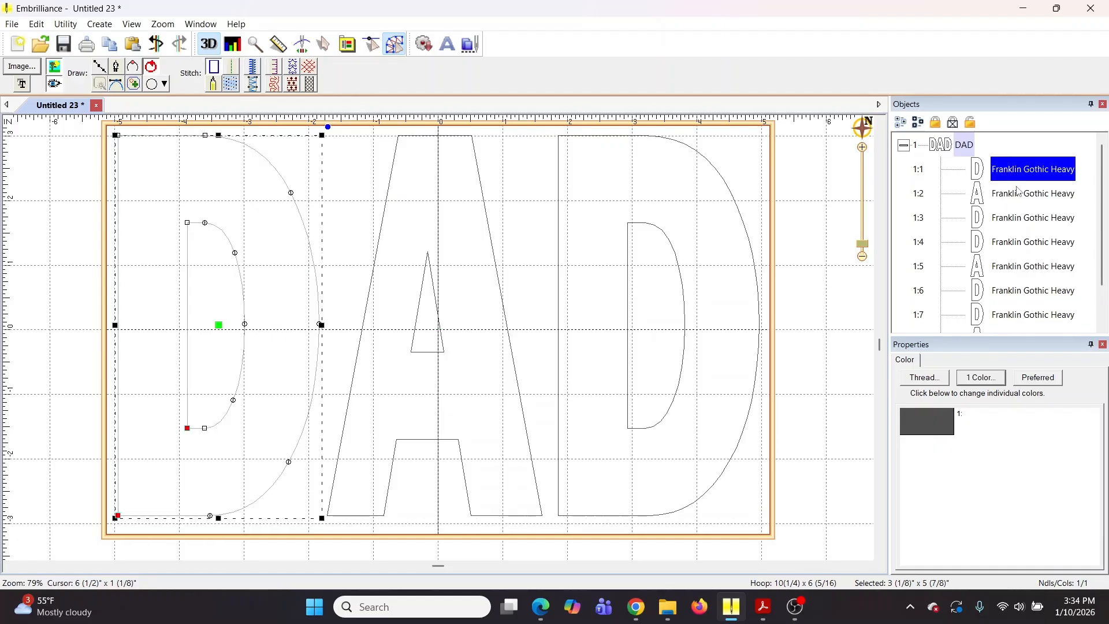
ctrl+click(1021, 198)
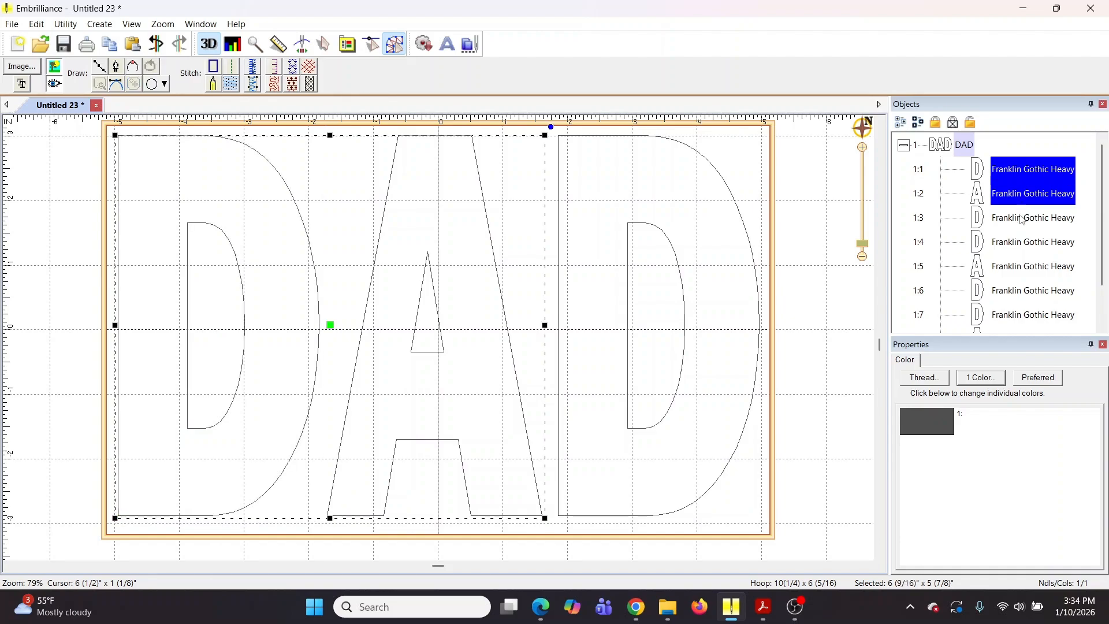
ctrl+click(1025, 224)
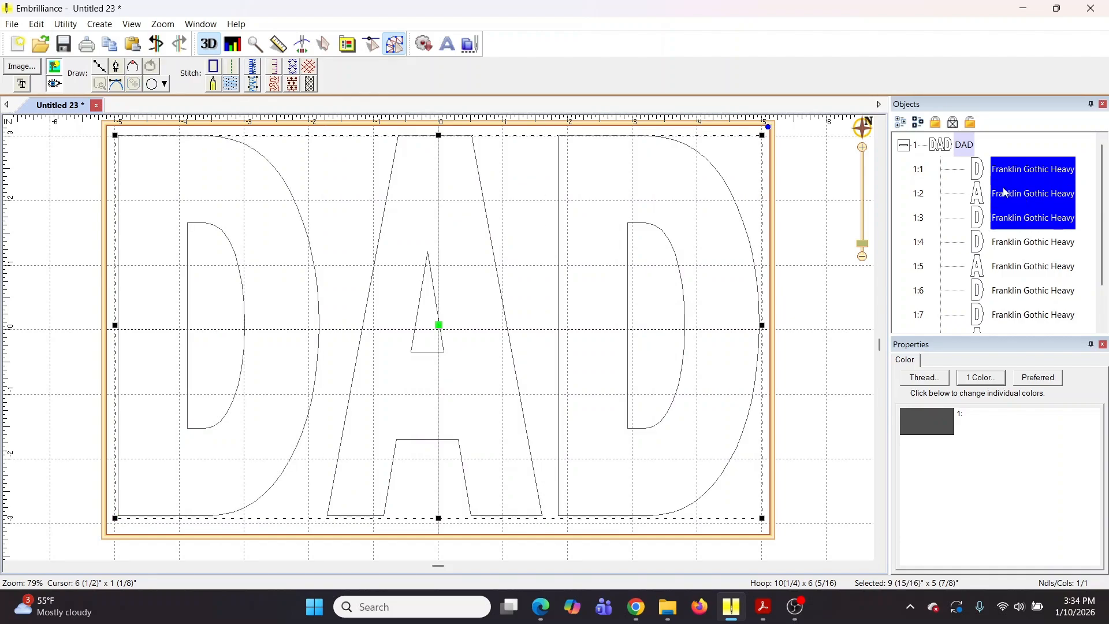
click(233, 68)
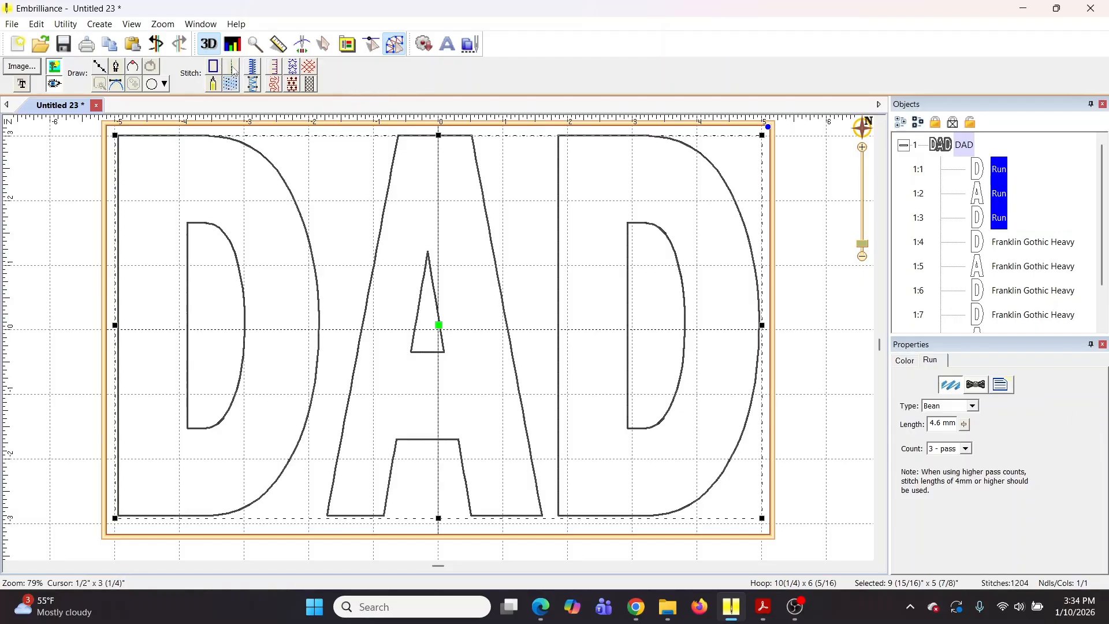
click(959, 409)
click(948, 419)
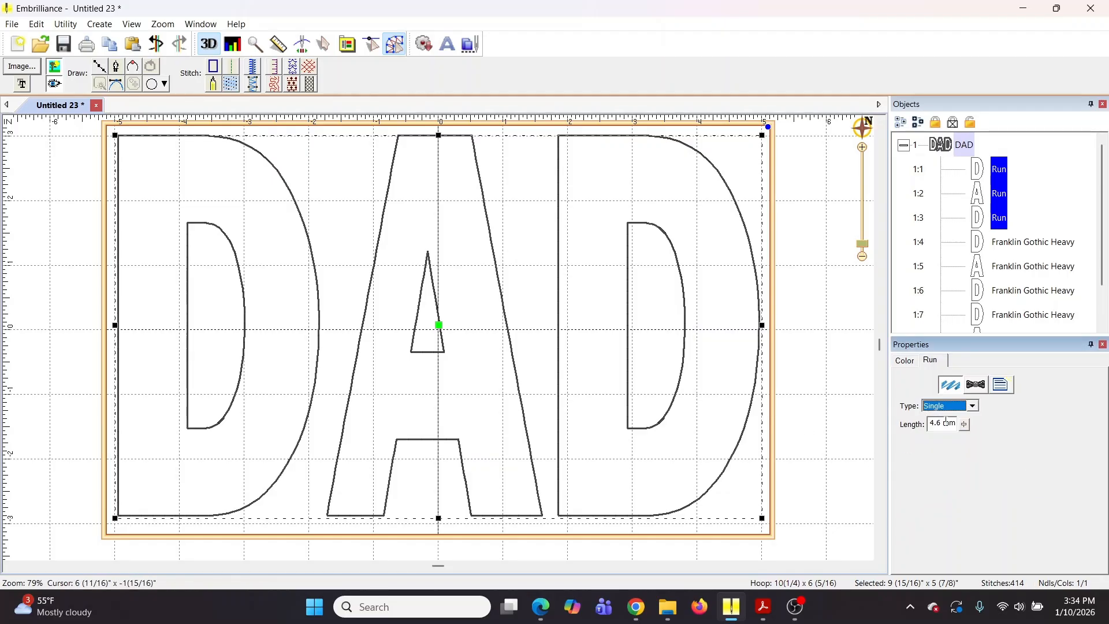
Step: Turn off Tie at entry and Tie at exit for the first set of Run letters
click(976, 385)
click(926, 418)
click(913, 431)
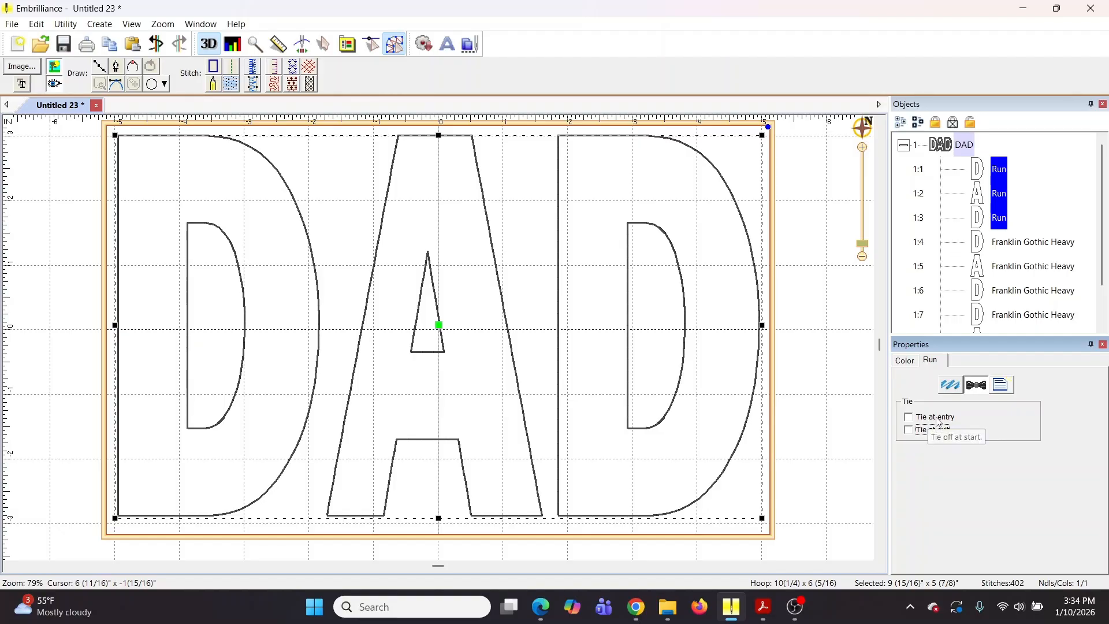
click(952, 385)
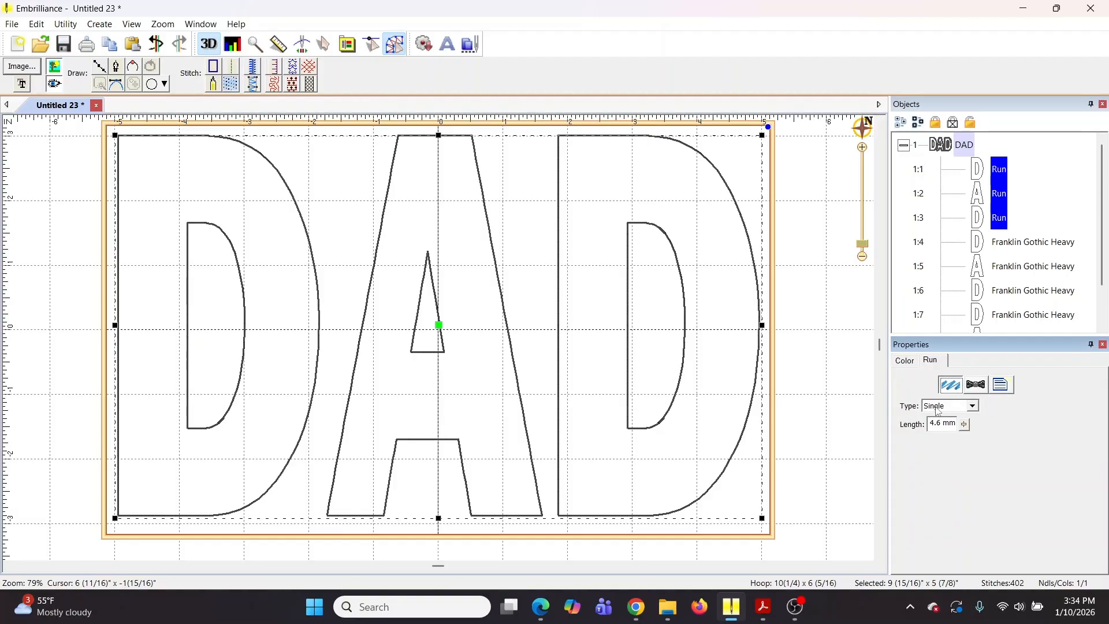
click(982, 388)
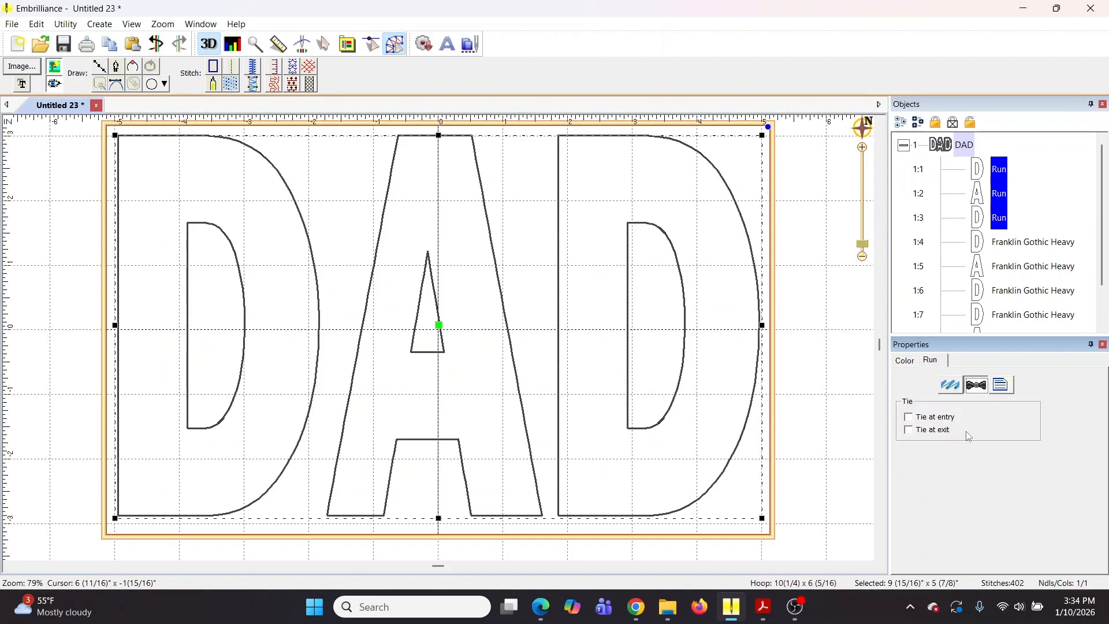
click(959, 390)
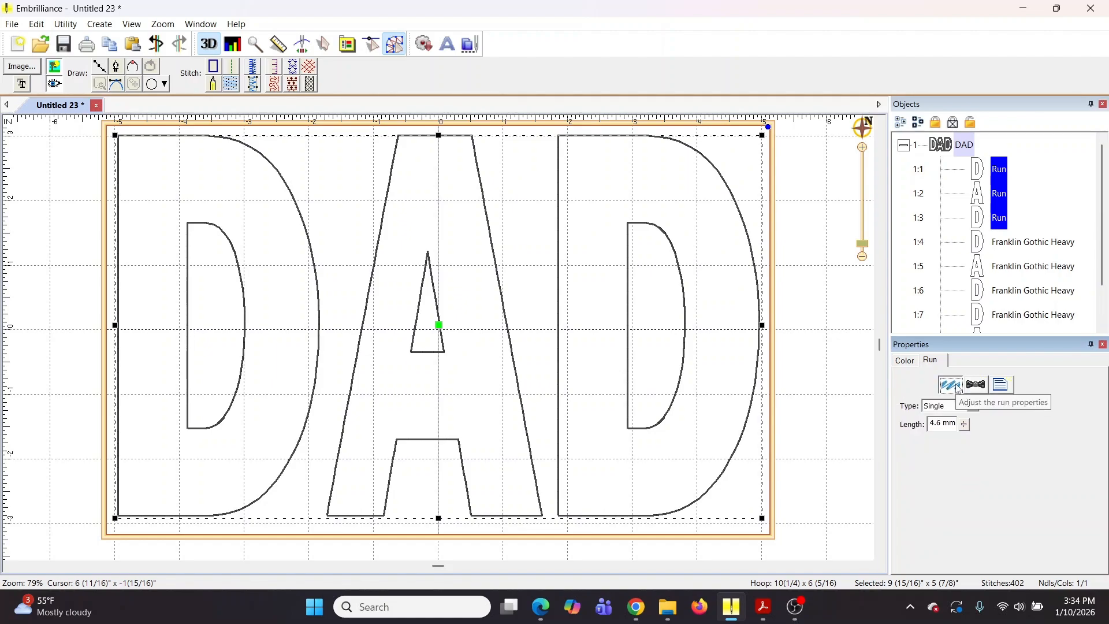
Step: Convert the second set of DAD letters (1:4 to 1:6) to Run stitches with the Double type and check their tie settings
click(1028, 243)
ctrl+click(1021, 267)
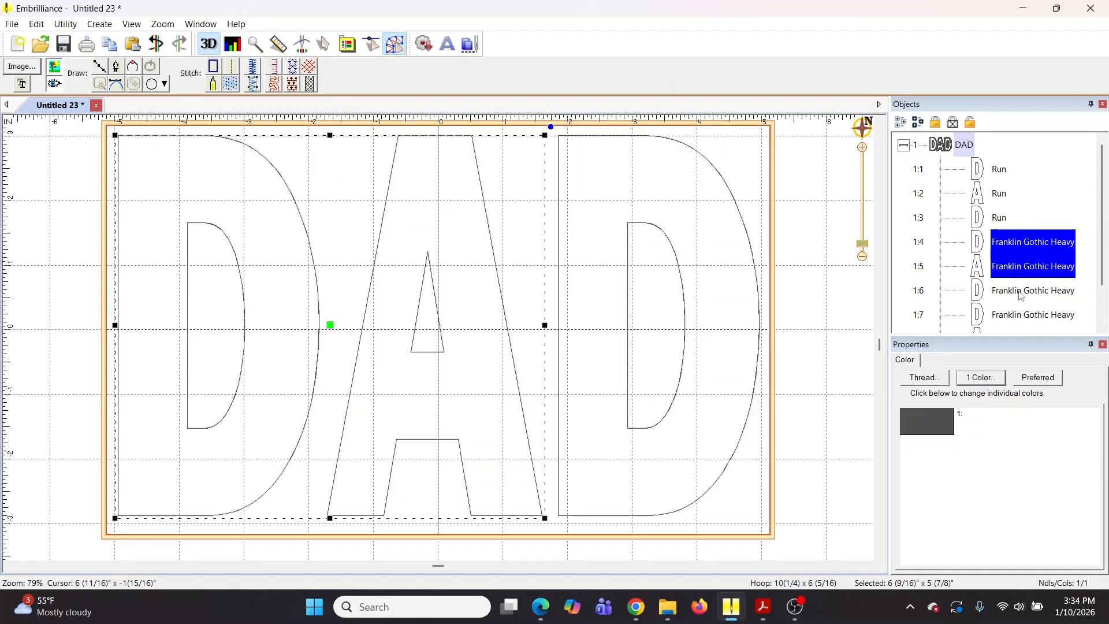
ctrl+click(1022, 298)
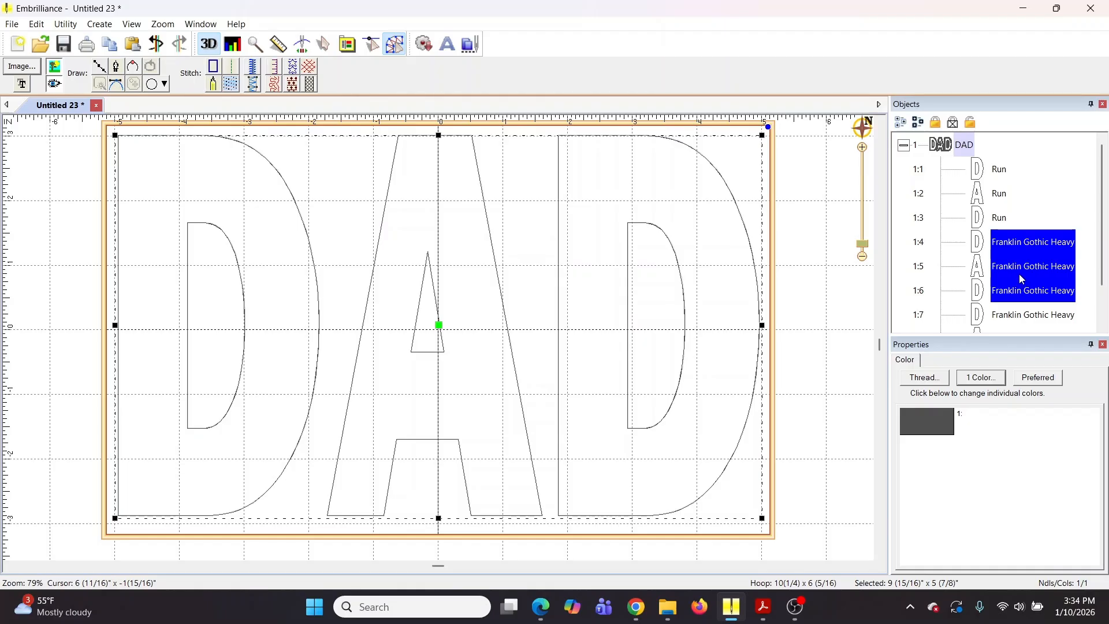
click(234, 69)
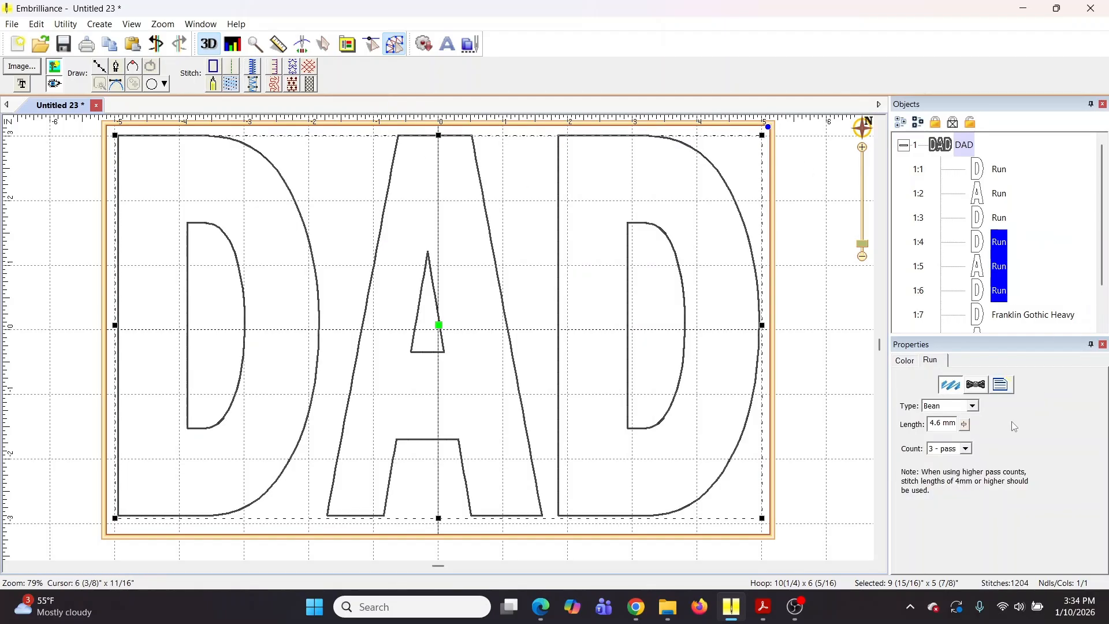
click(974, 406)
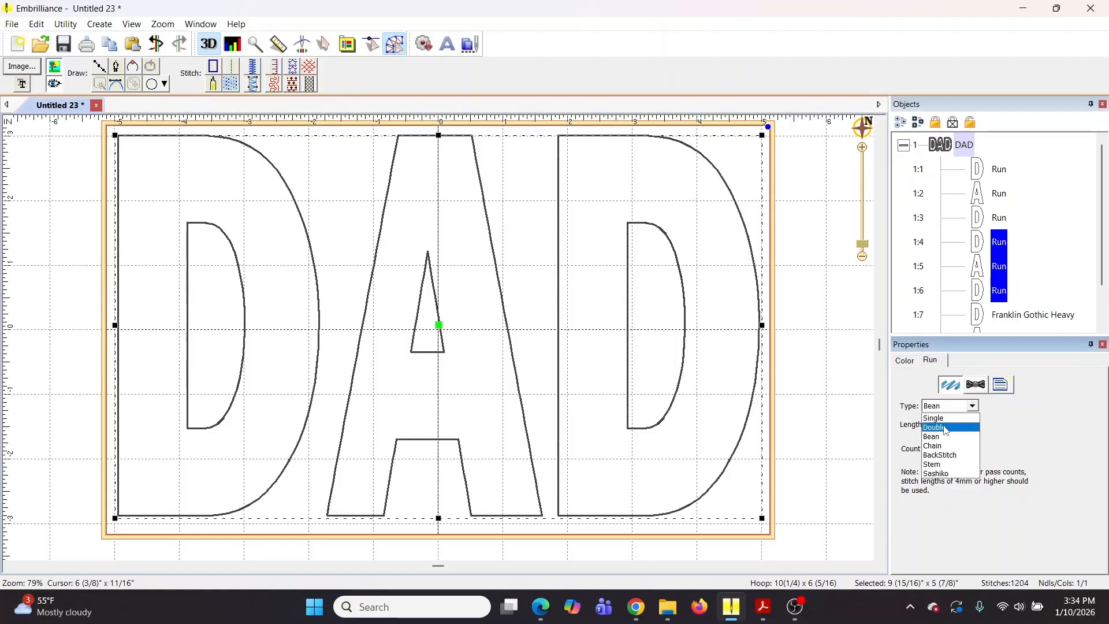
click(947, 429)
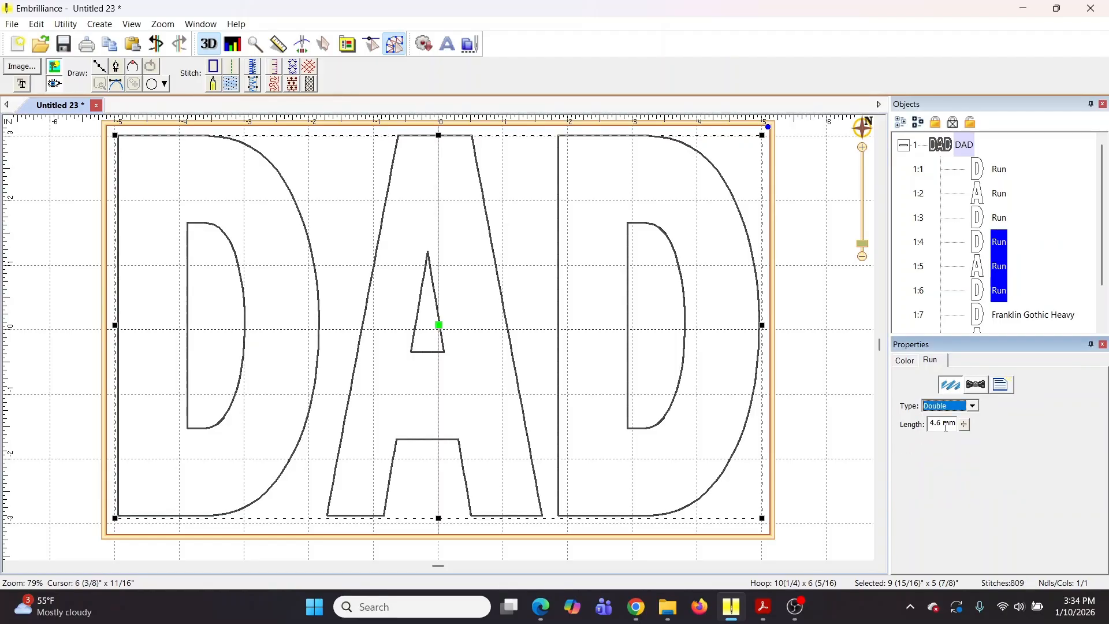
click(977, 385)
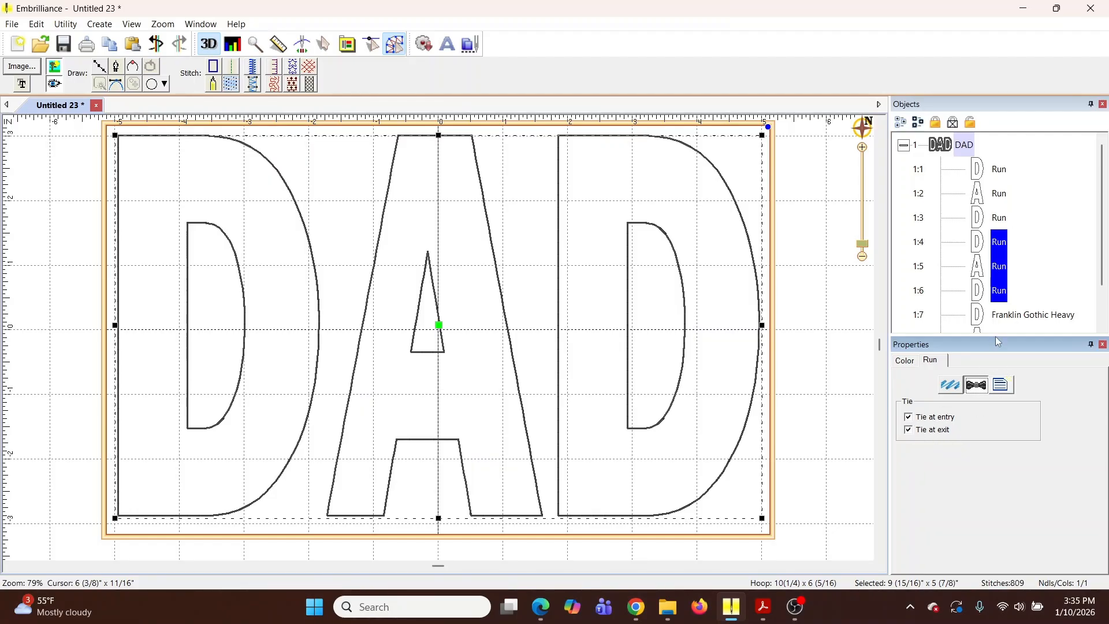
Step: Convert the third set of DAD letters (1:7 to 1:9) to a Satin Border with a width of 3.5 mm
scroll(1074, 271, down, 1)
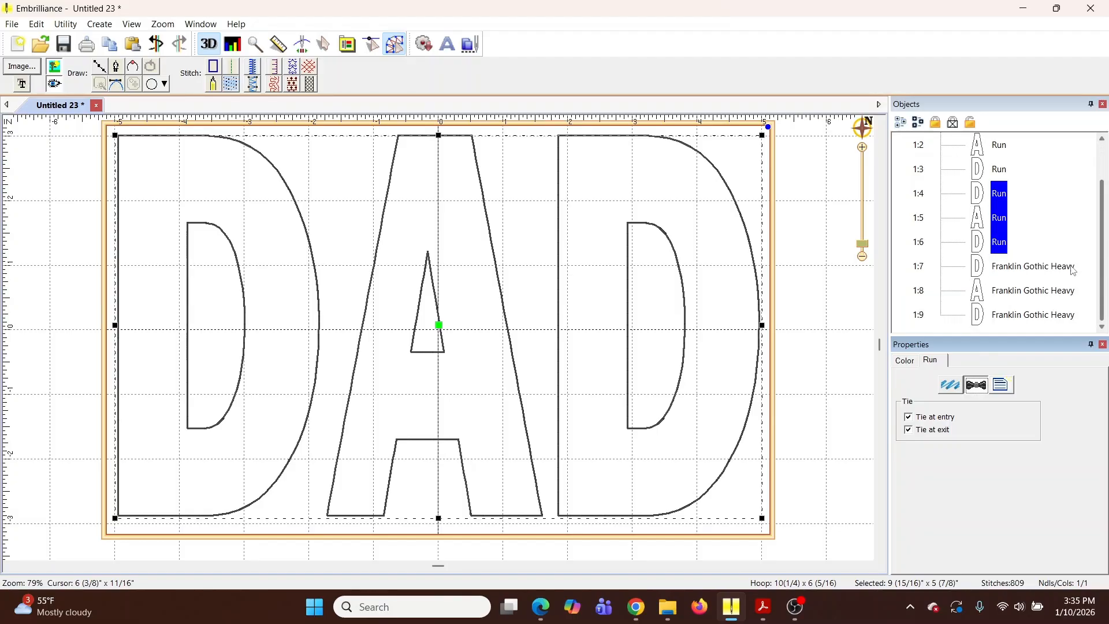
click(1027, 267)
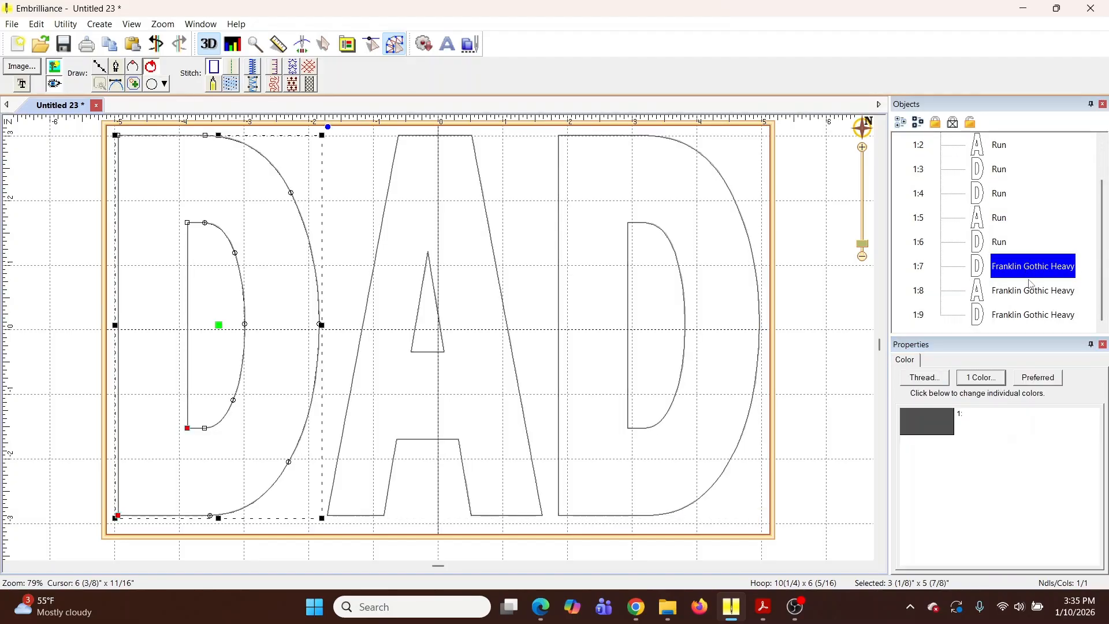
shift+click(1032, 297)
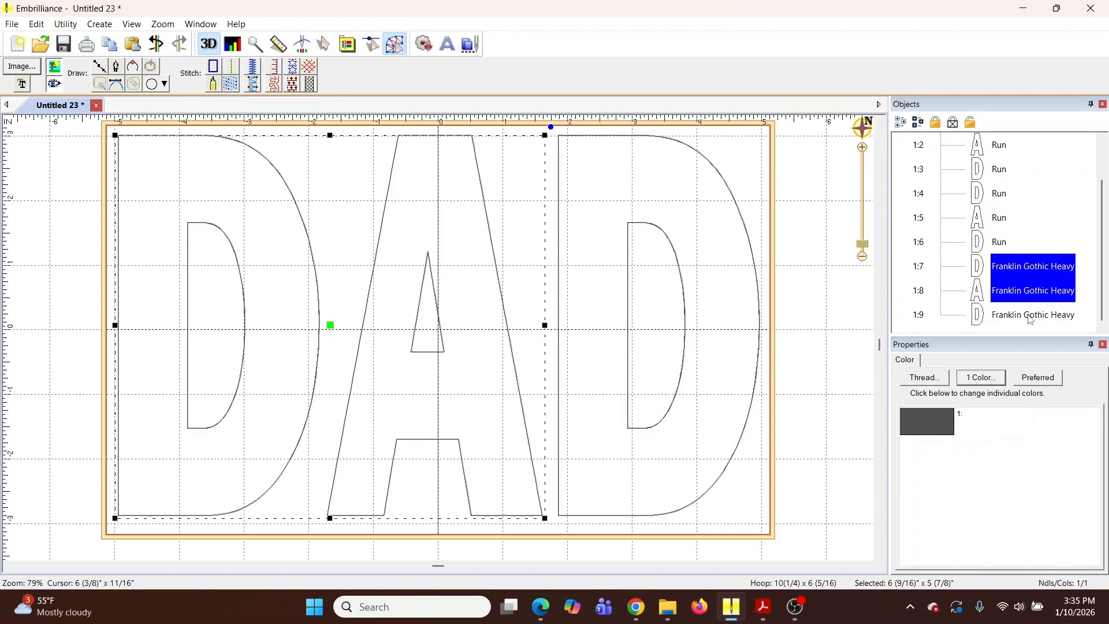
shift+click(1034, 314)
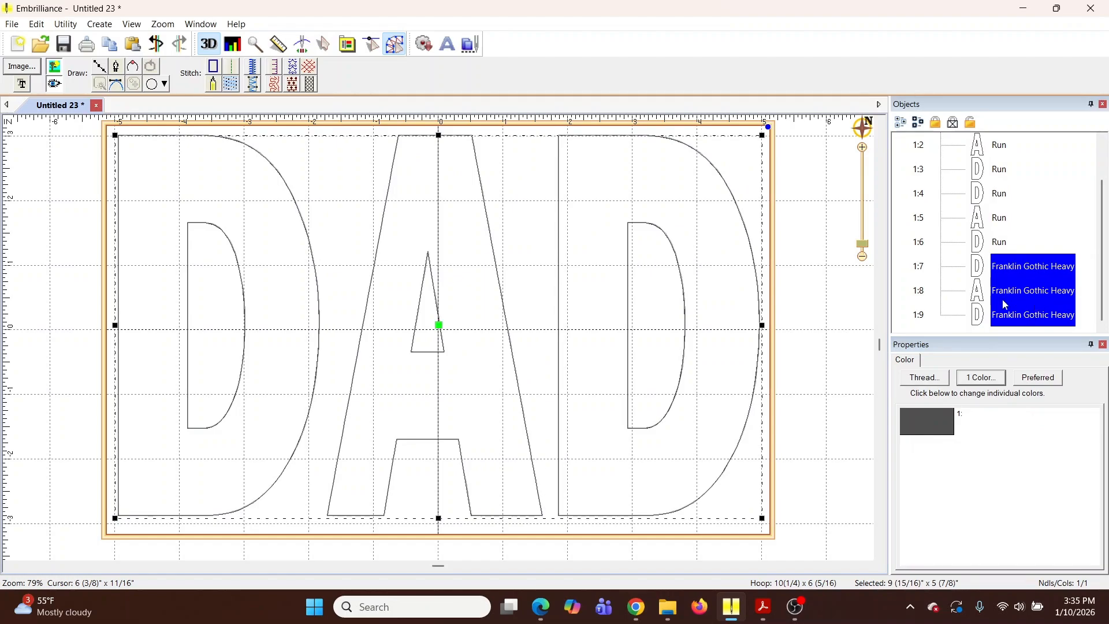
click(254, 69)
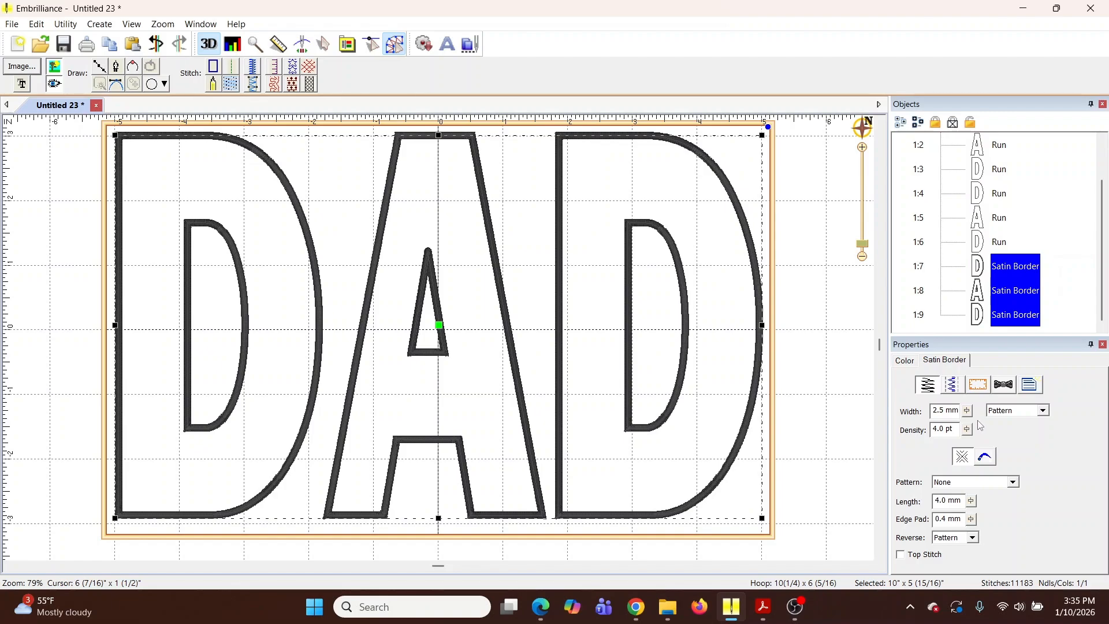
drag(969, 415, 971, 449)
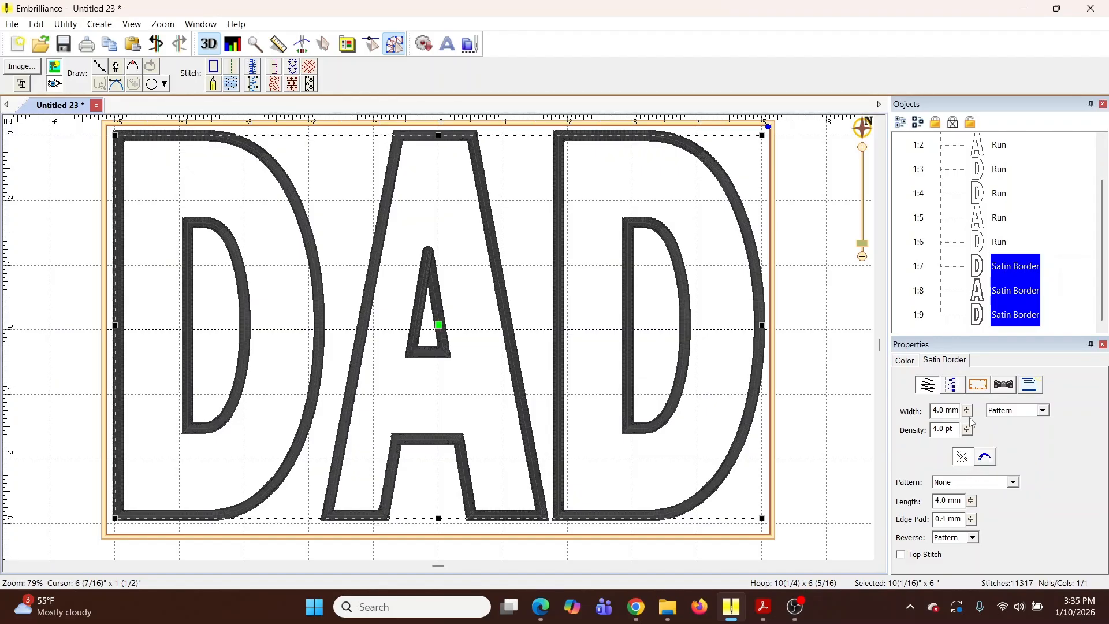
drag(973, 418, 973, 459)
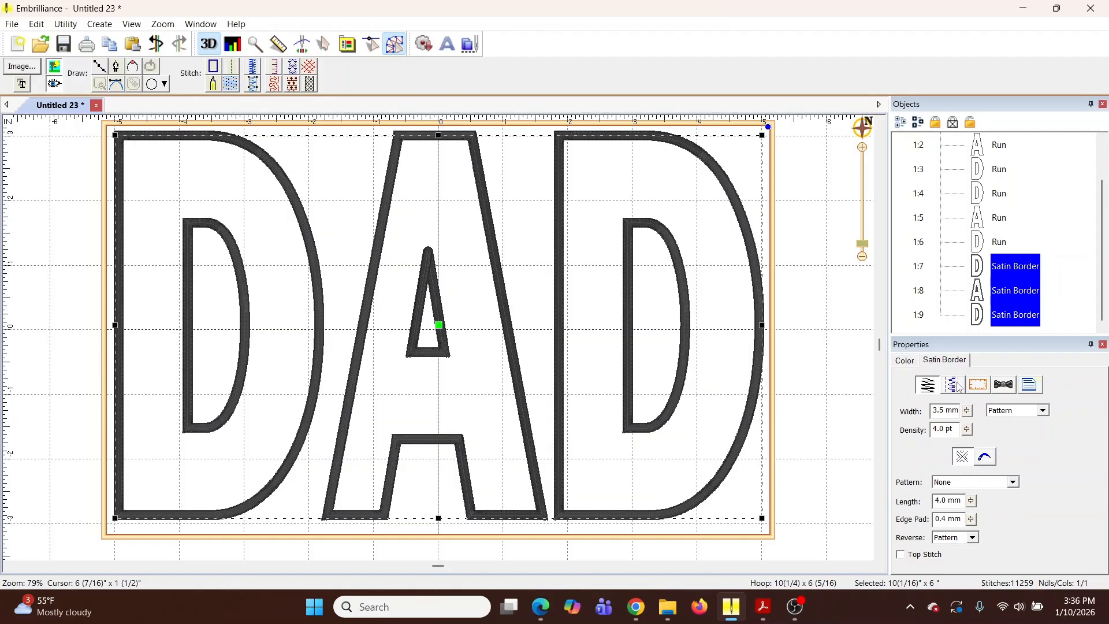
Step: Review the satin borders' tie and underlay settings, and clear the object selection
click(1004, 386)
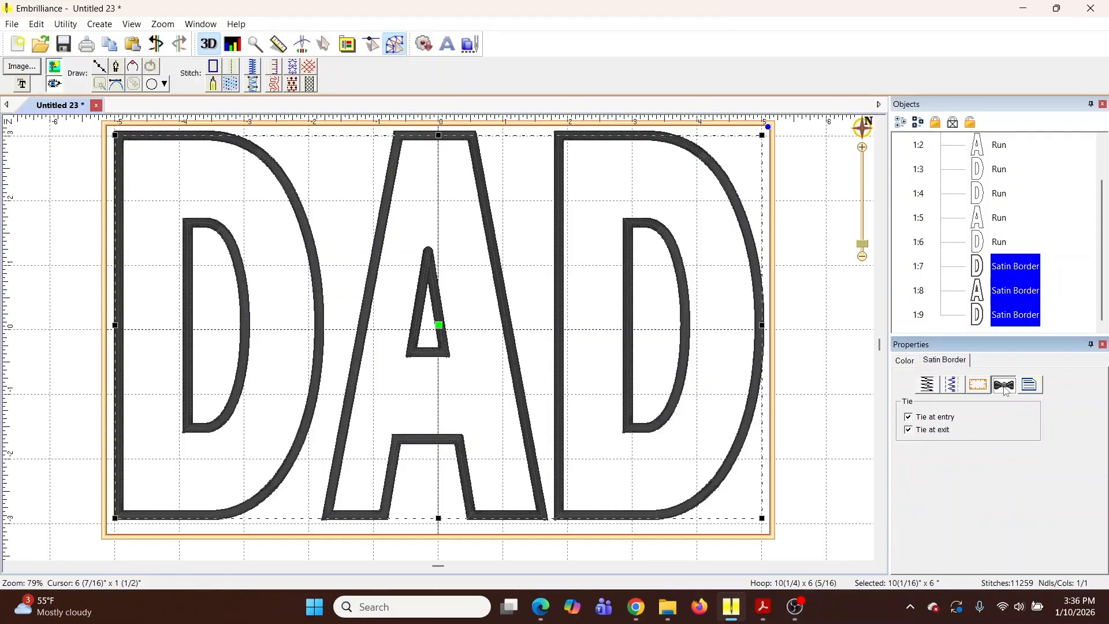
click(953, 385)
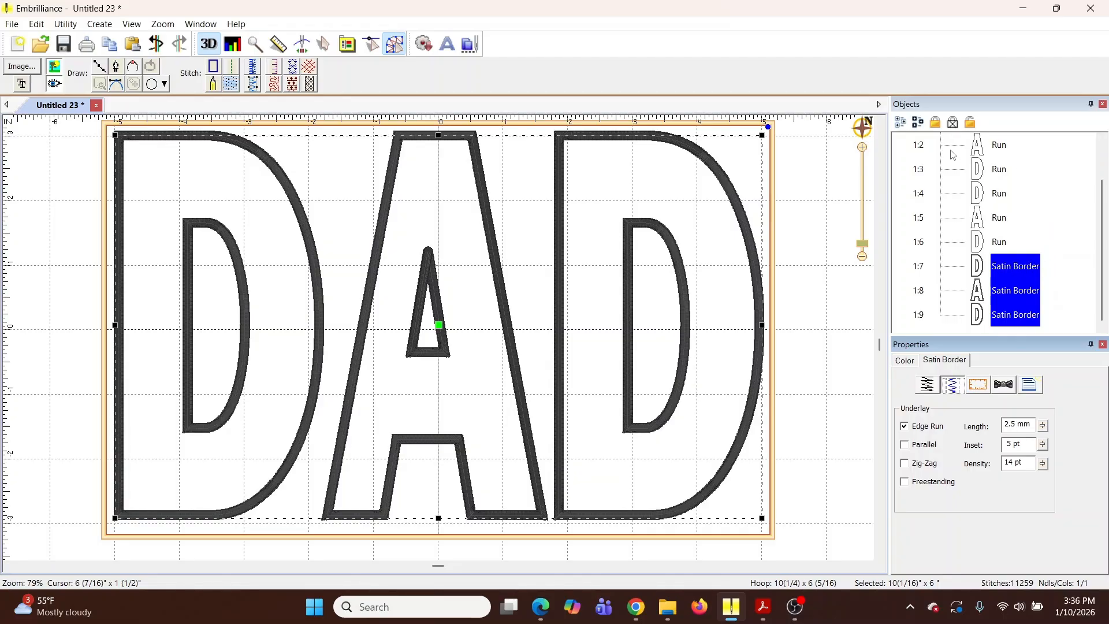
click(901, 123)
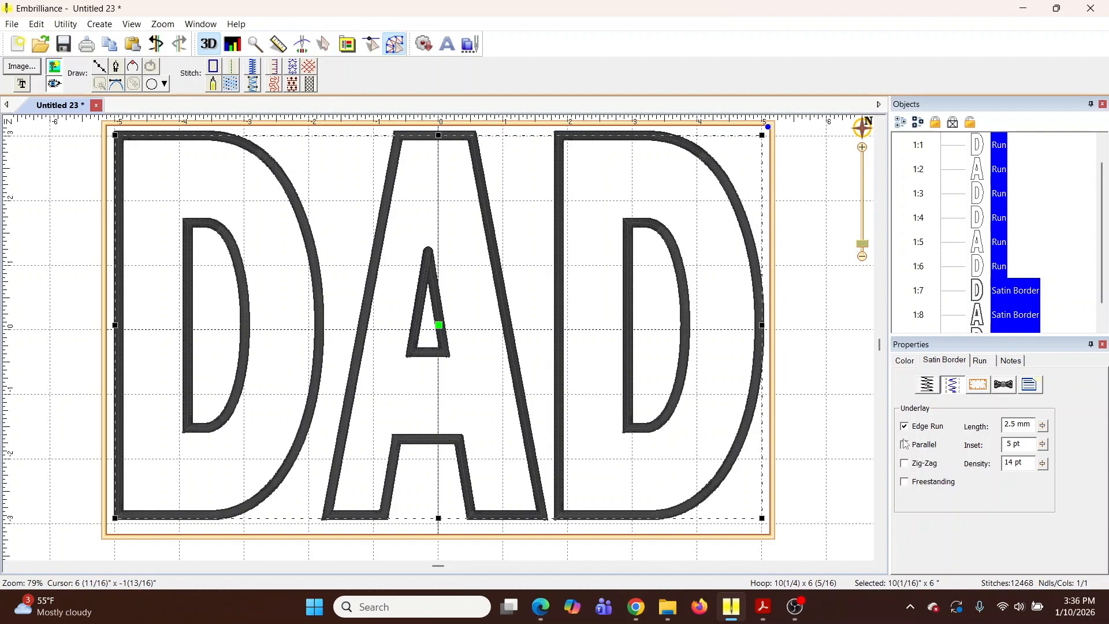
click(1060, 257)
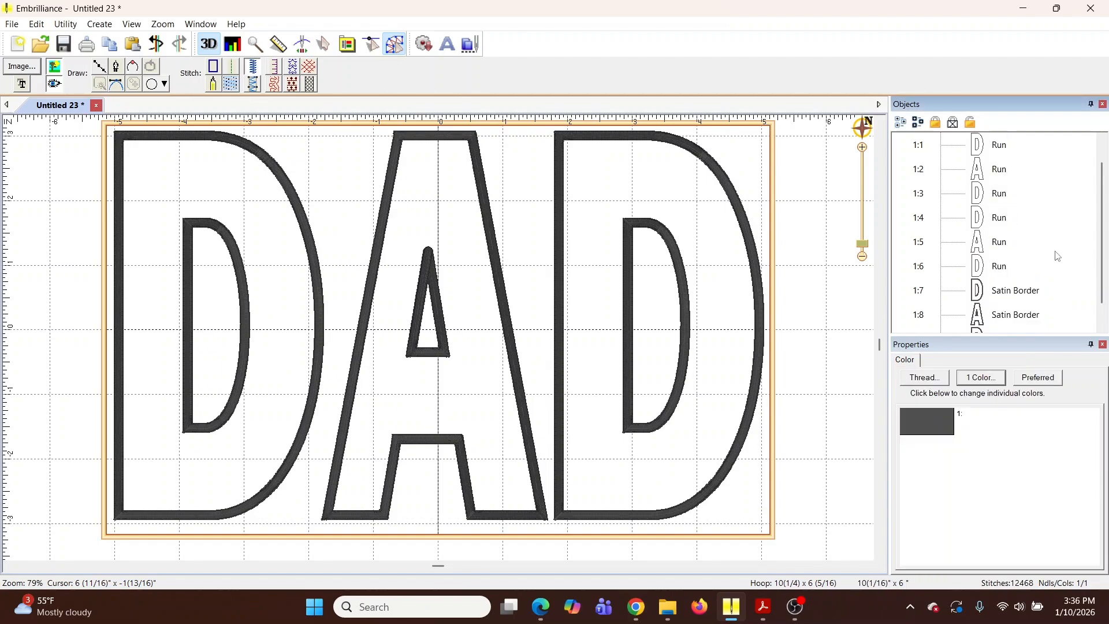
Step: Enable the Parallel and Zig-Zag underlays for the third set of DAD letters, the satin borders 1:7 to 1:9
scroll(1102, 234, down, 1)
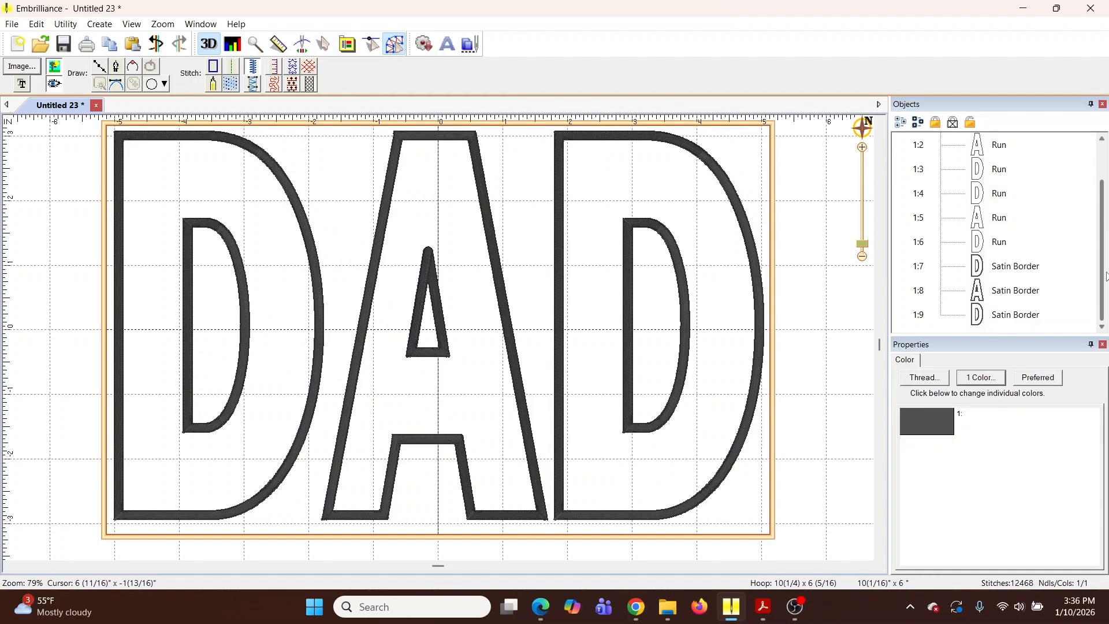
click(1012, 267)
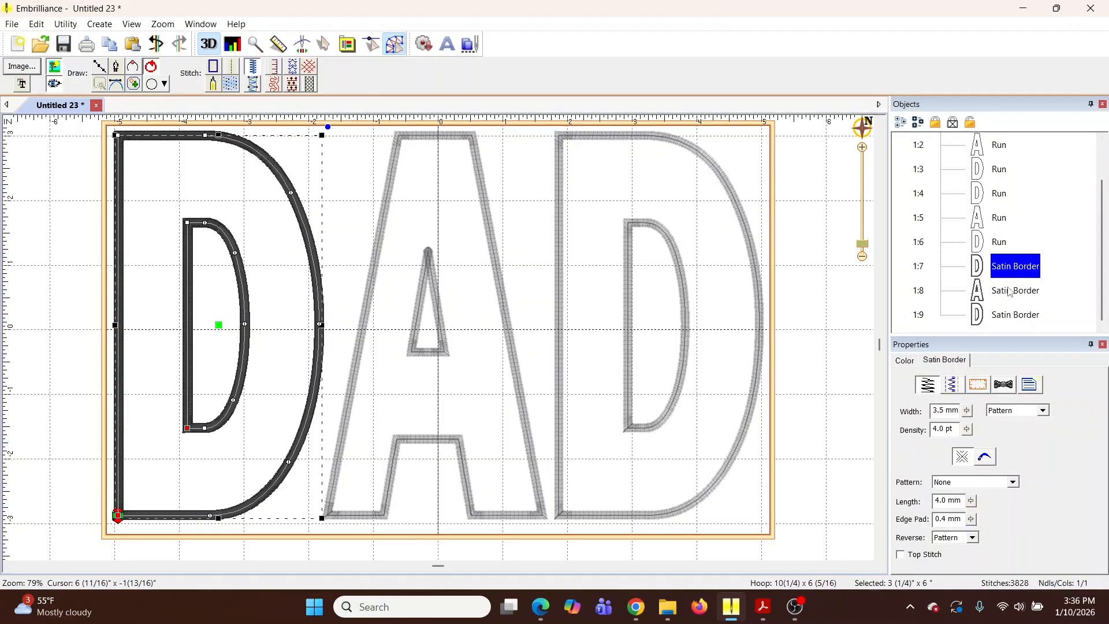
shift+click(1012, 291)
shift+click(1014, 316)
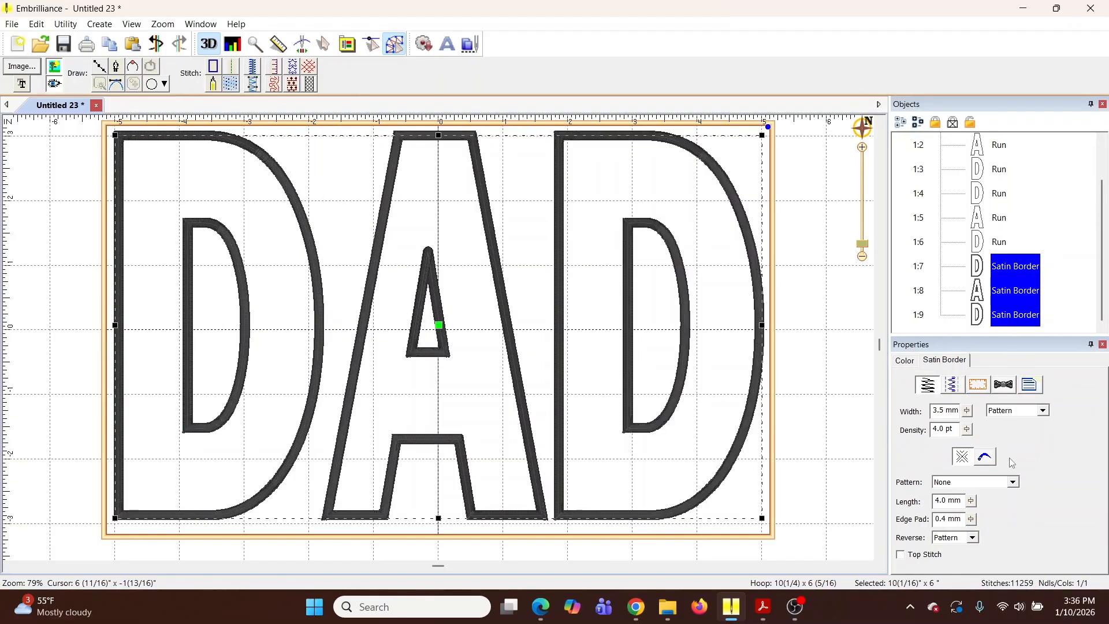
click(953, 386)
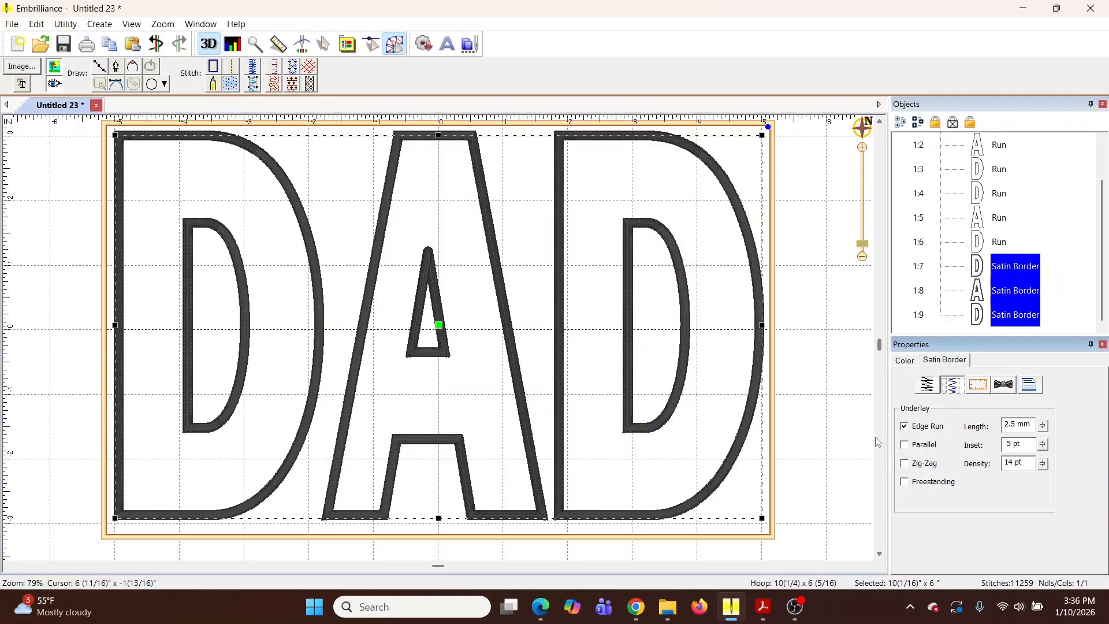
click(905, 450)
click(906, 464)
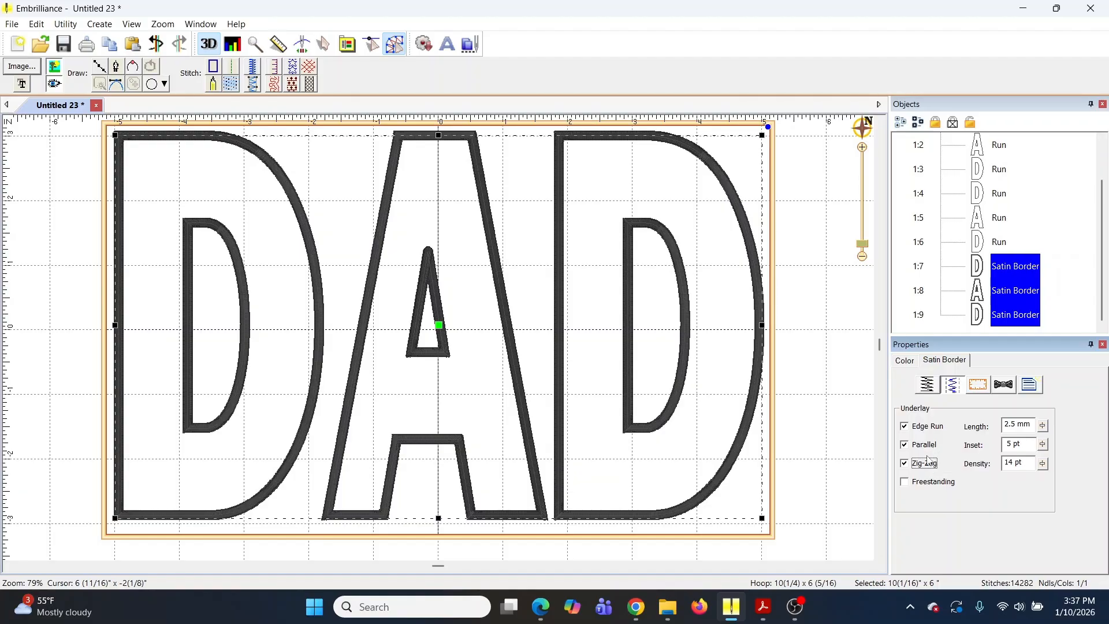
Step: Turn off the satin borders' Zig-Zag underlay and keep Parallel enabled alongside Edge Run
click(905, 463)
click(906, 446)
click(905, 445)
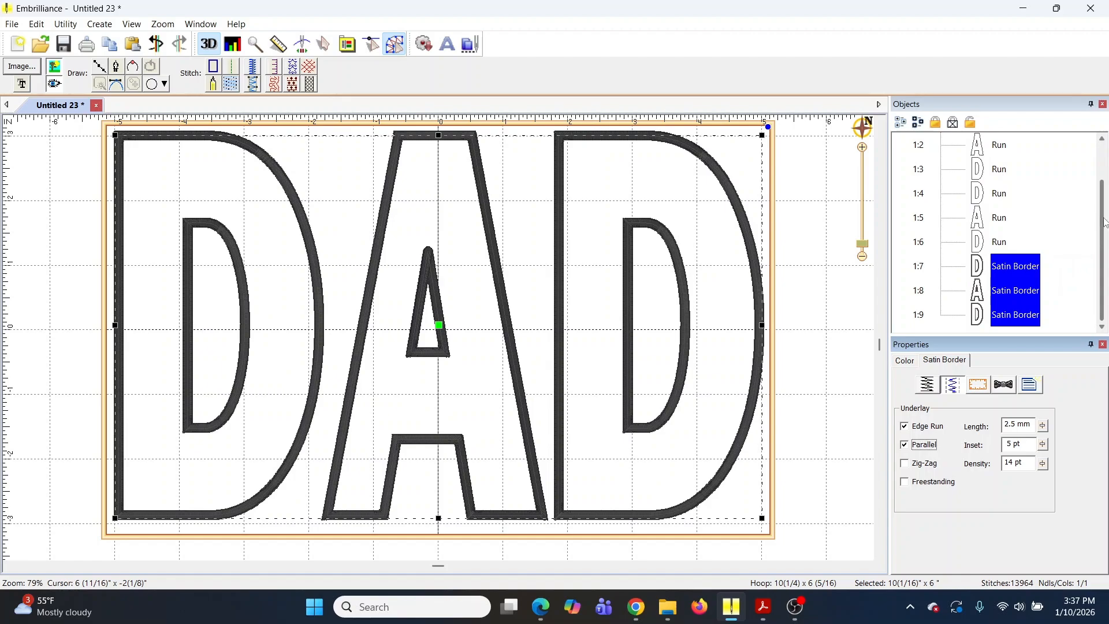
Step: Open the thread color selection for the first set of DAD Run letters (1:1 to 1:3)
drag(1105, 223, 1102, 189)
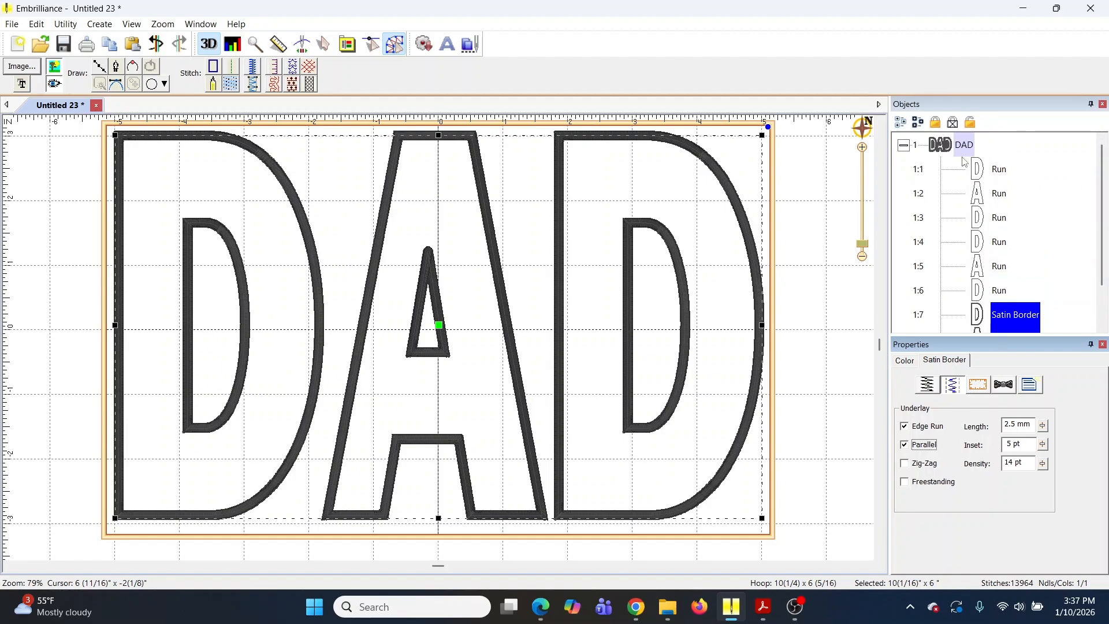
click(1000, 171)
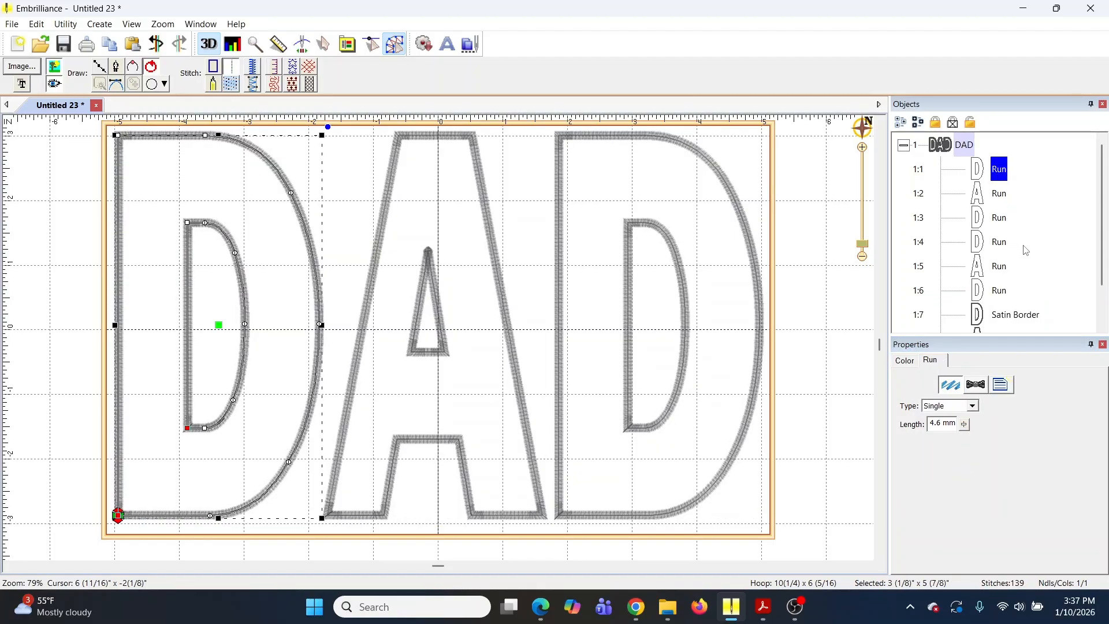
ctrl+click(1003, 199)
ctrl+click(1004, 220)
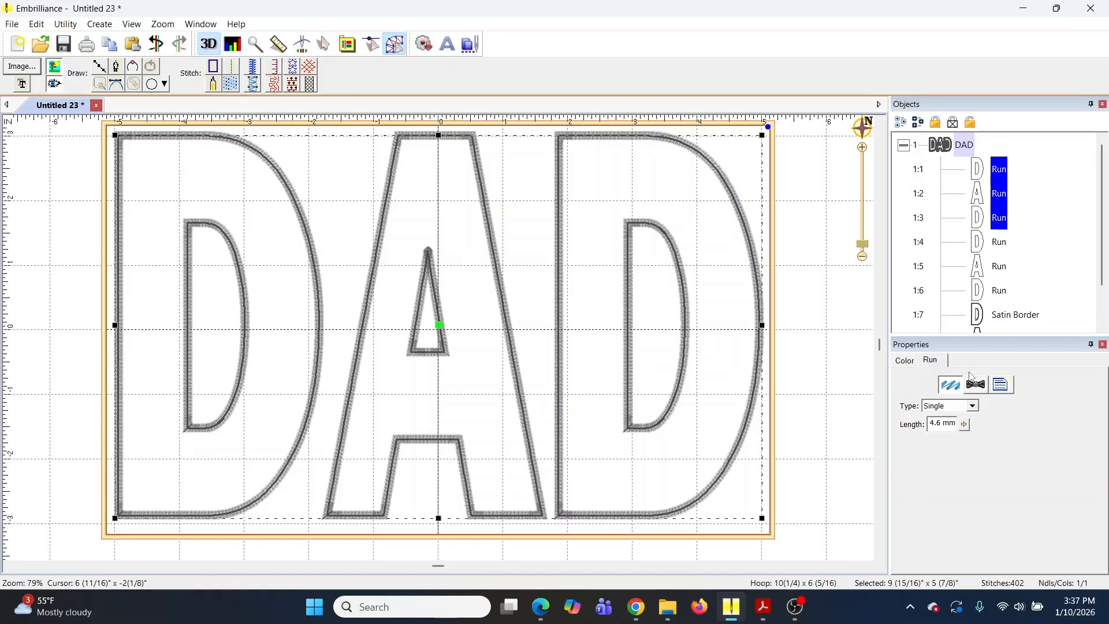
click(905, 361)
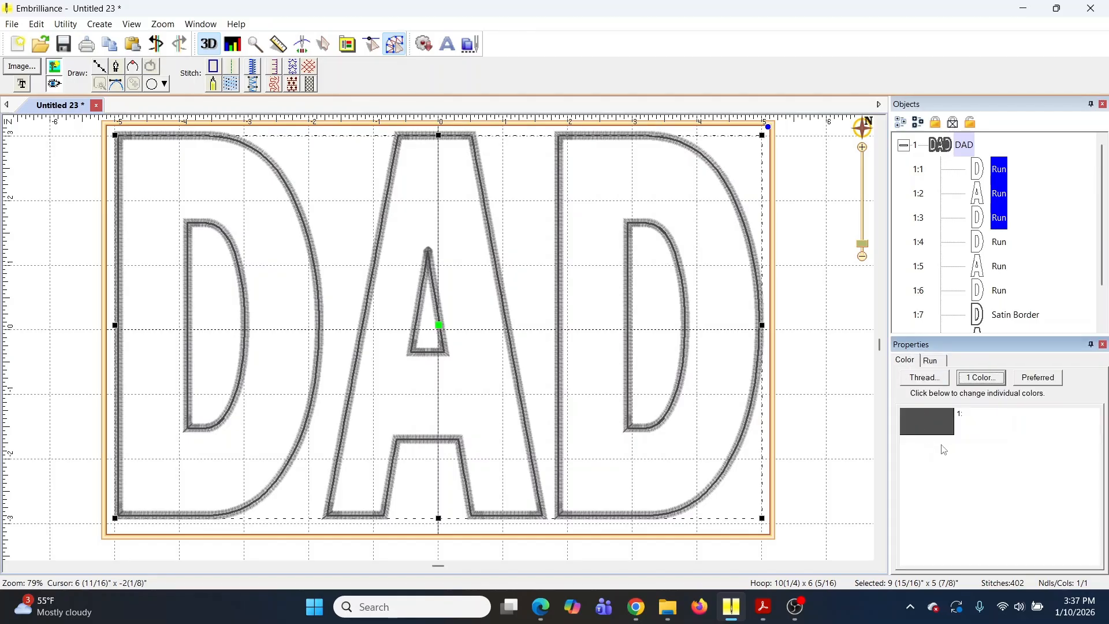
click(943, 431)
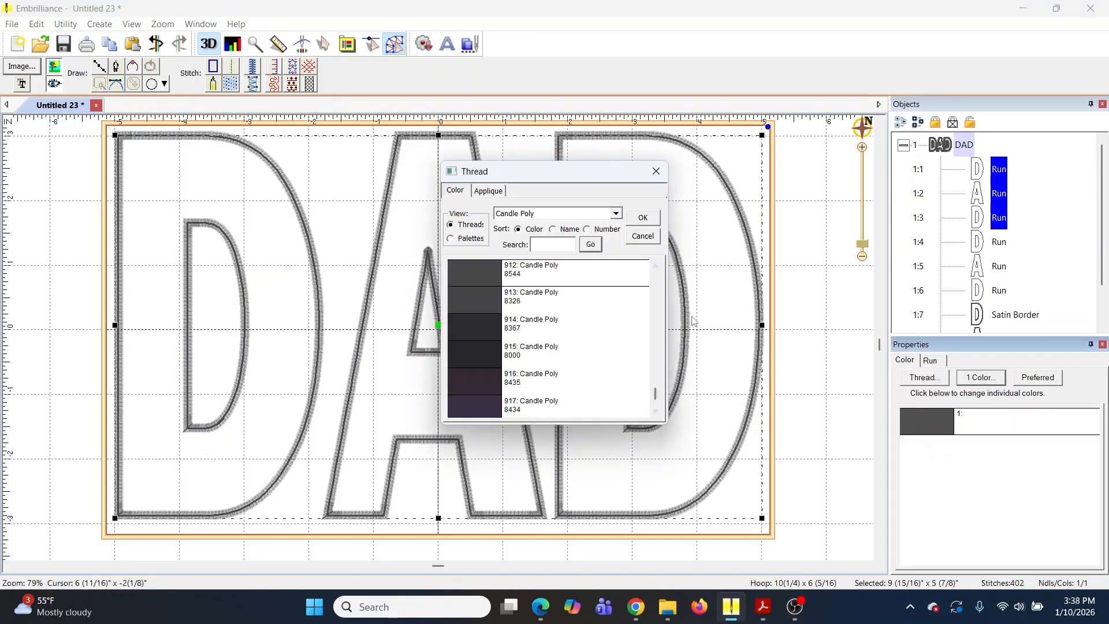
Step: Browse the Candle Poly and Floriani thread charts for a color for the first Run letters
drag(656, 395, 646, 266)
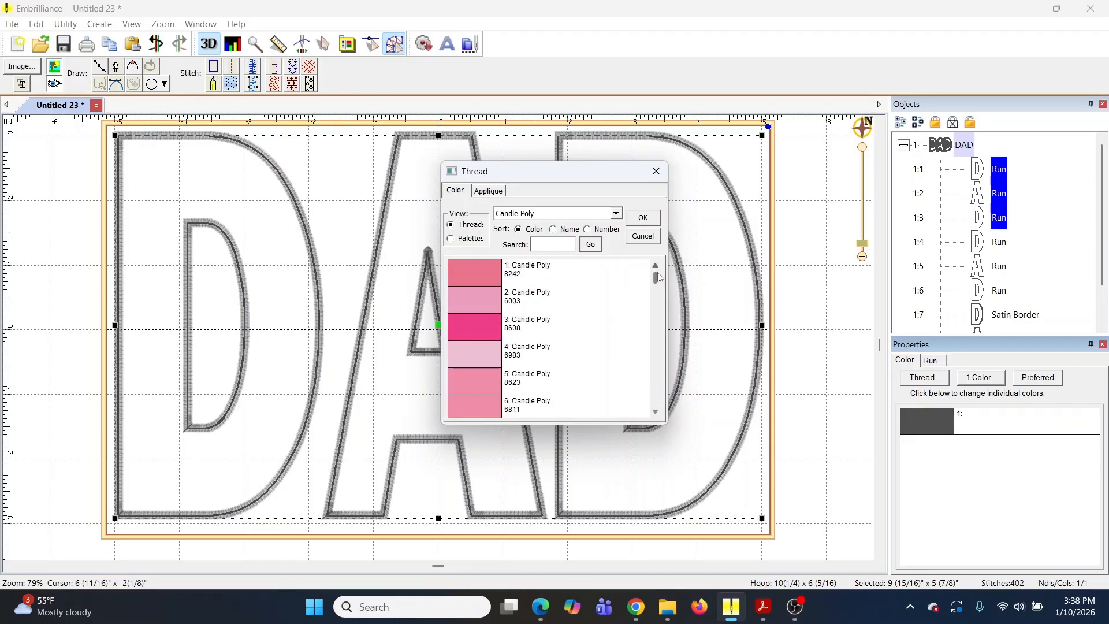
drag(656, 278, 671, 315)
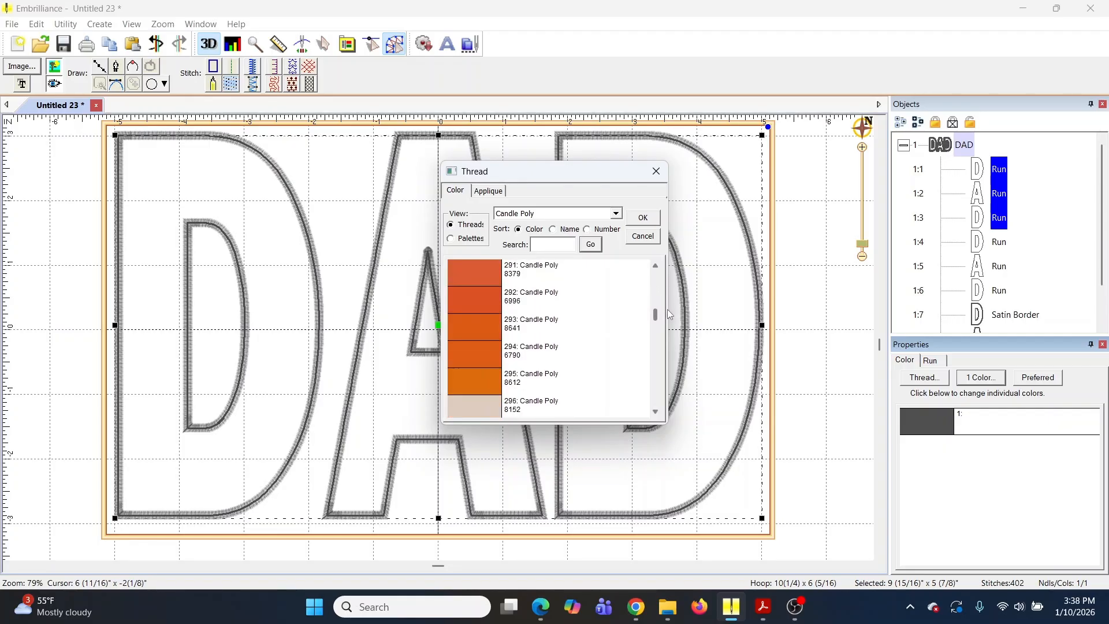
click(656, 413)
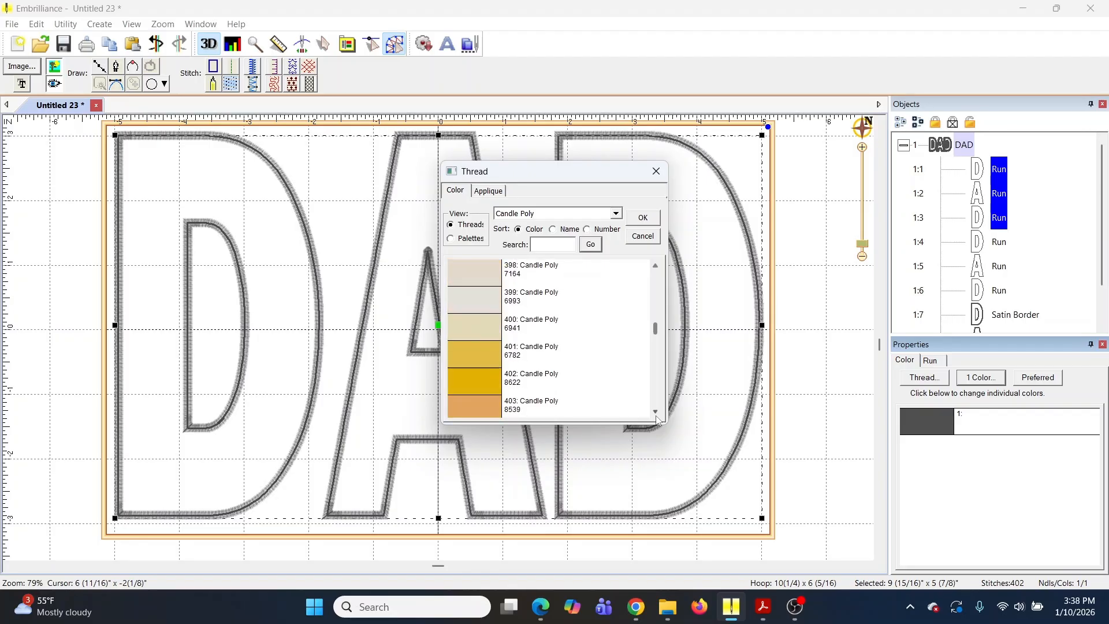
scroll(657, 411, down, 10)
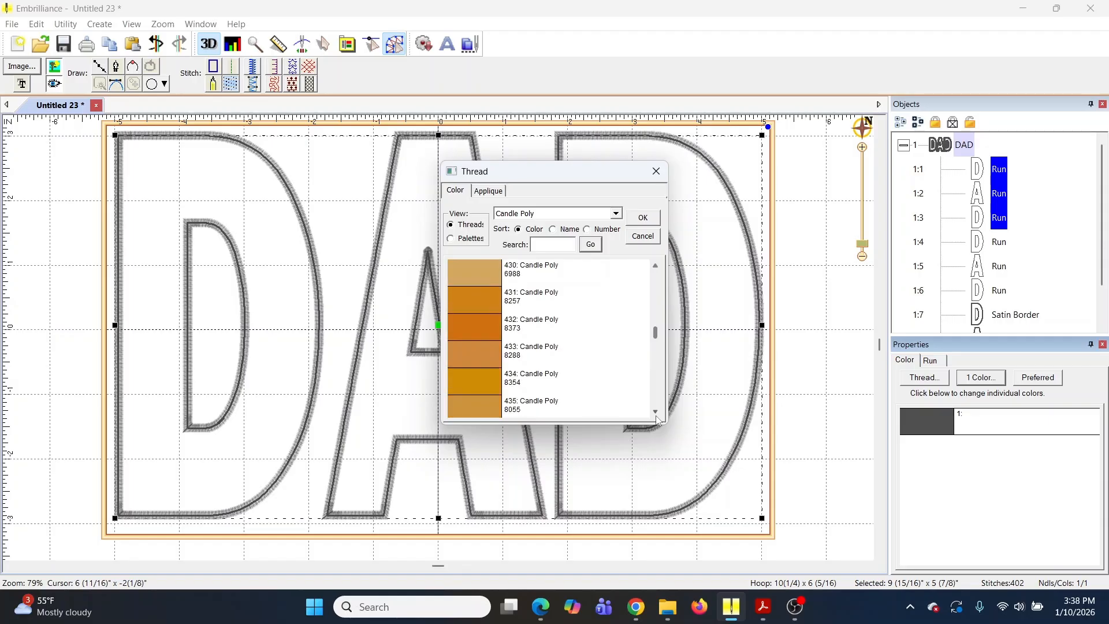
scroll(659, 421, down, 3)
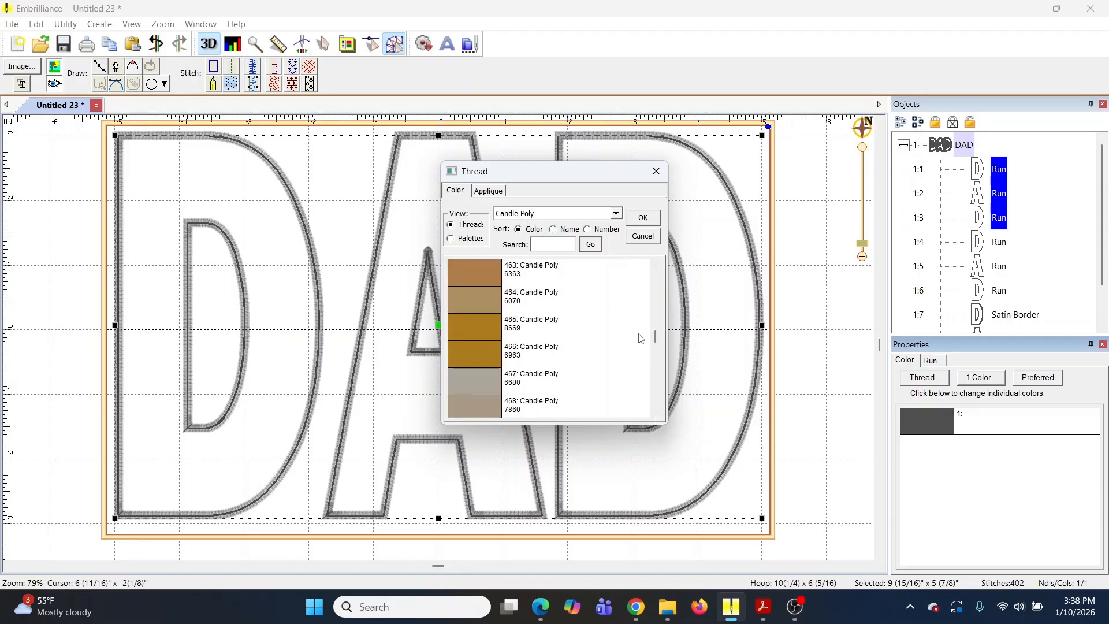
click(617, 215)
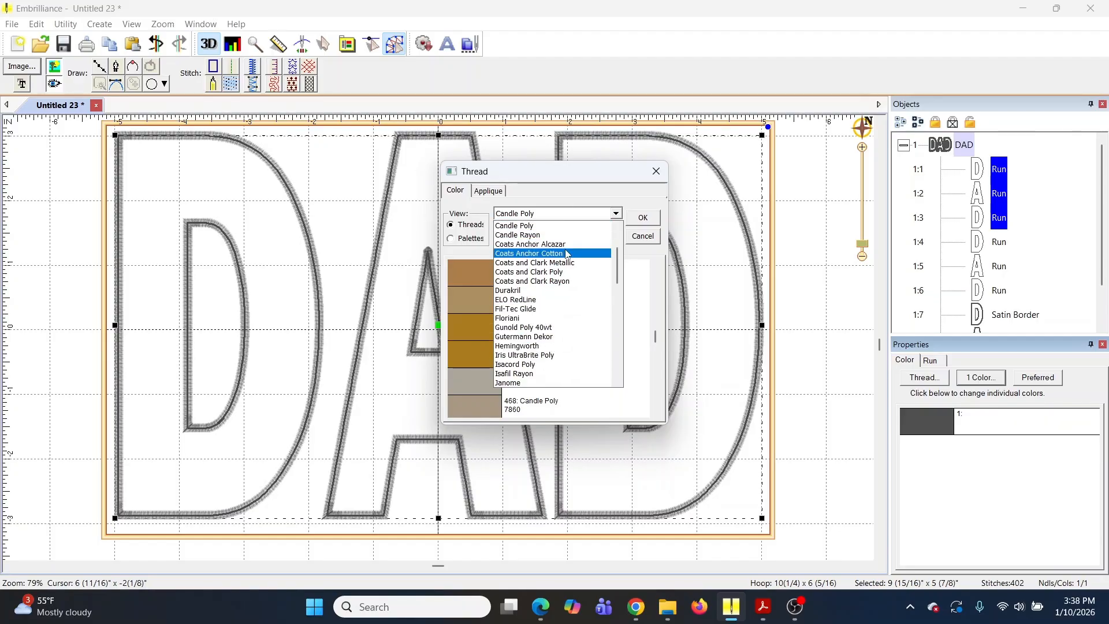
click(553, 320)
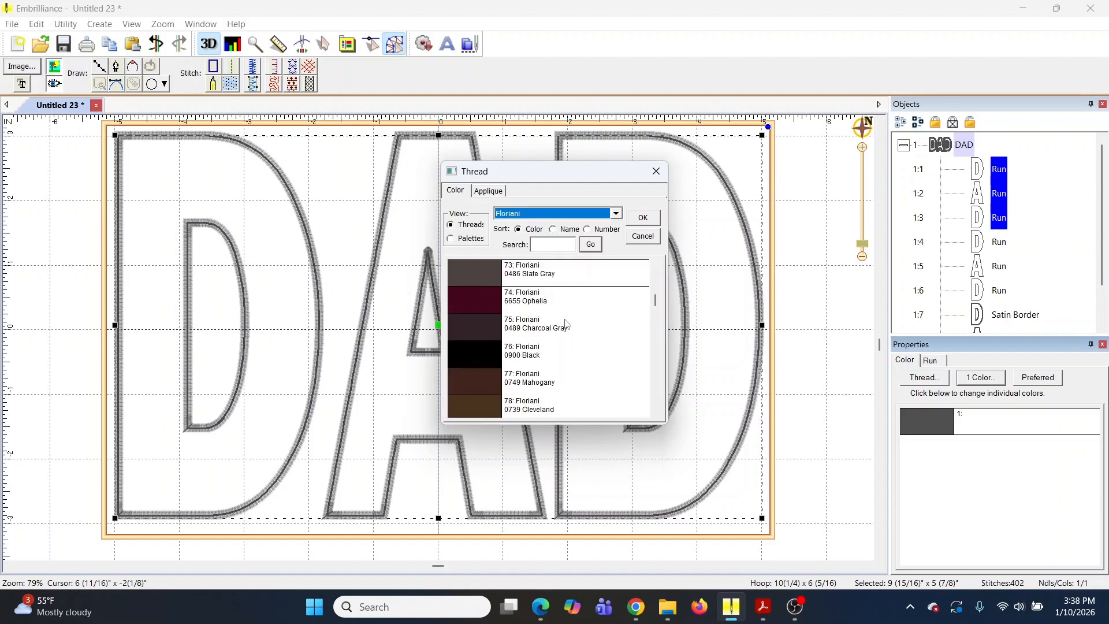
drag(656, 301, 655, 254)
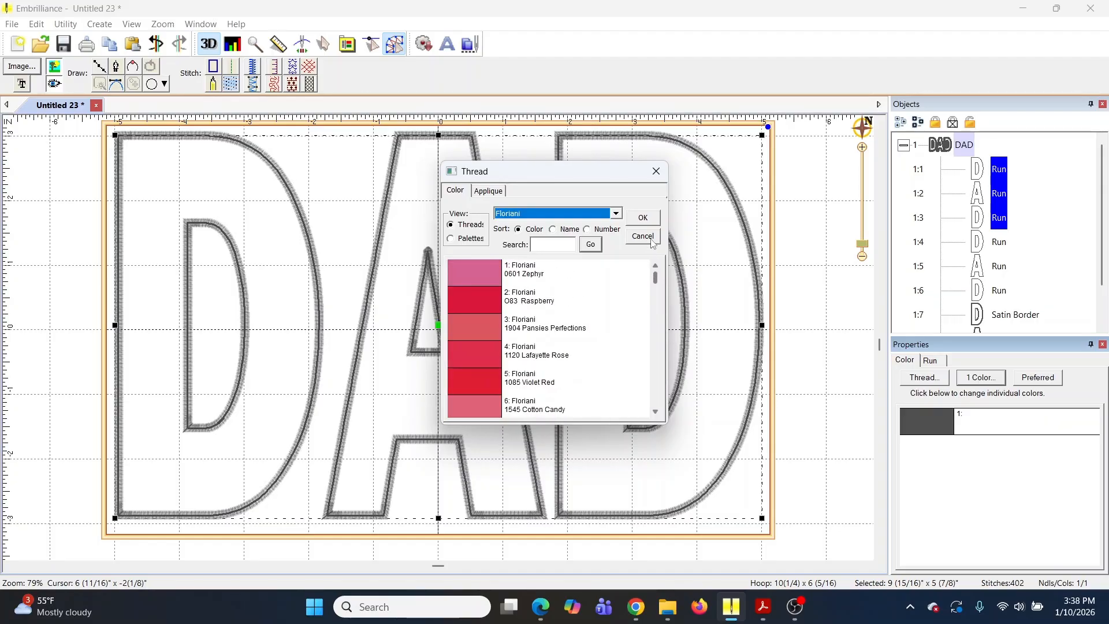
Step: Assign the Brothread color N207 Blue to the first set of Run letters
click(576, 218)
scroll(570, 267, up, 5)
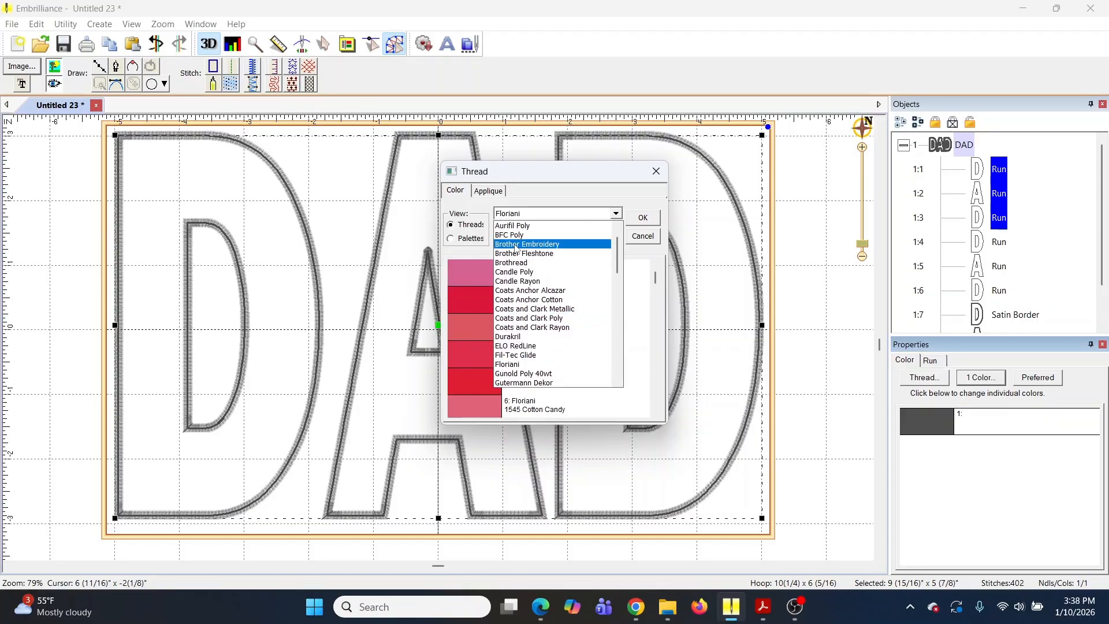
click(517, 263)
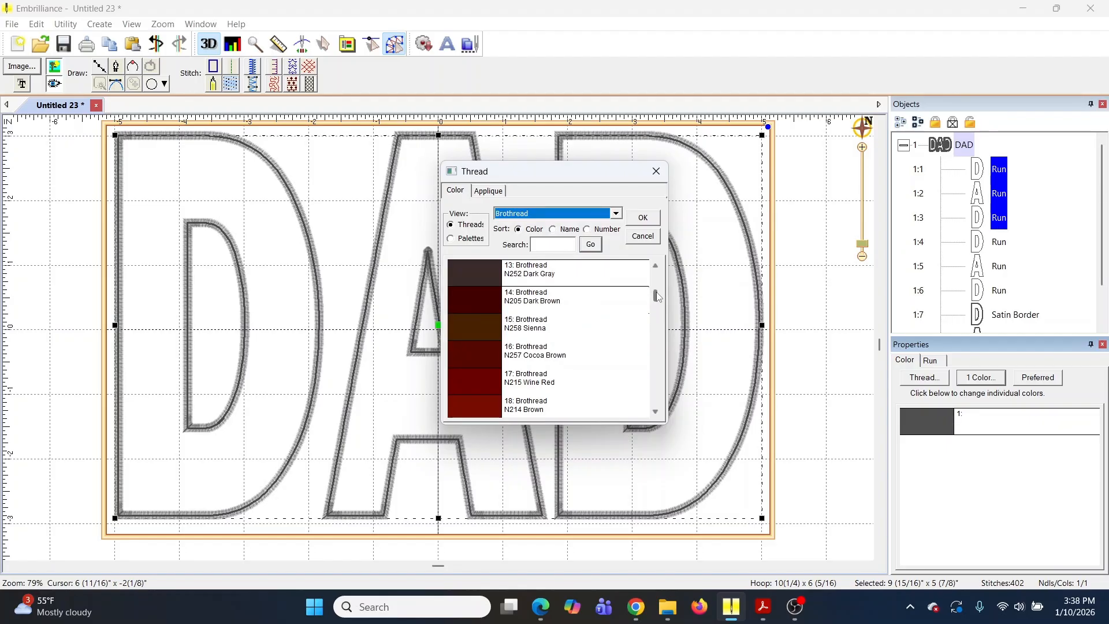
drag(658, 297, 681, 422)
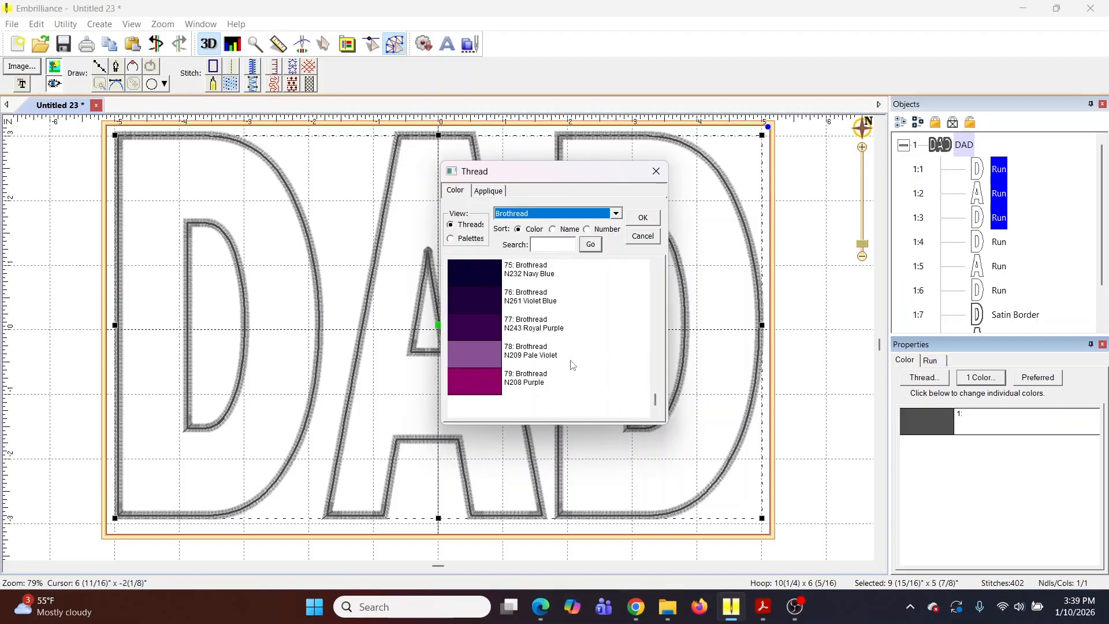
drag(656, 402, 657, 392)
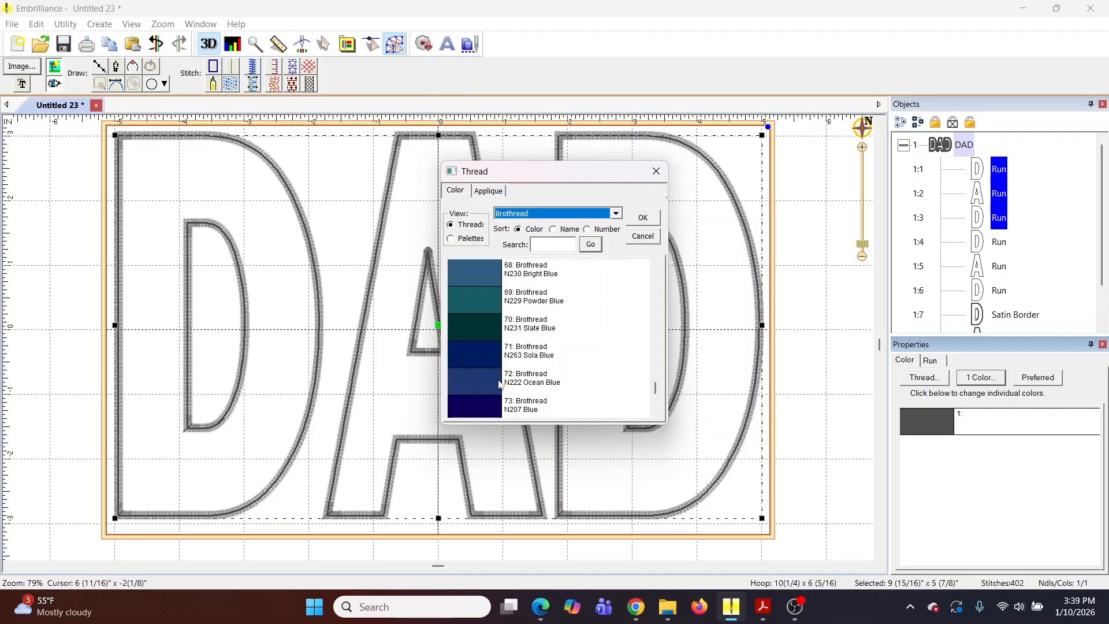
click(484, 400)
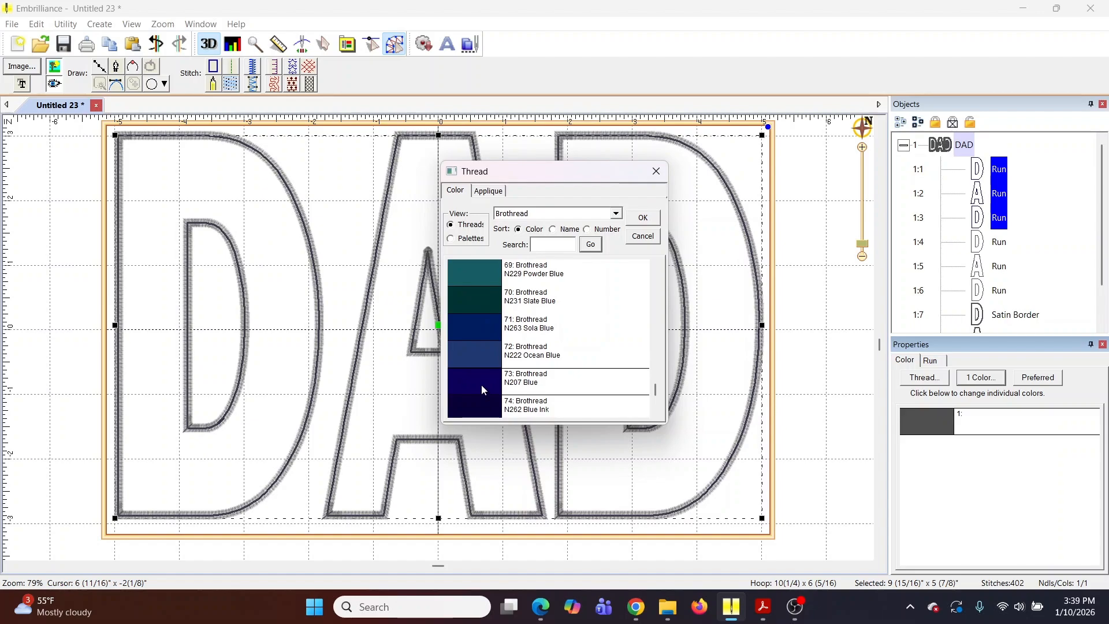
click(643, 219)
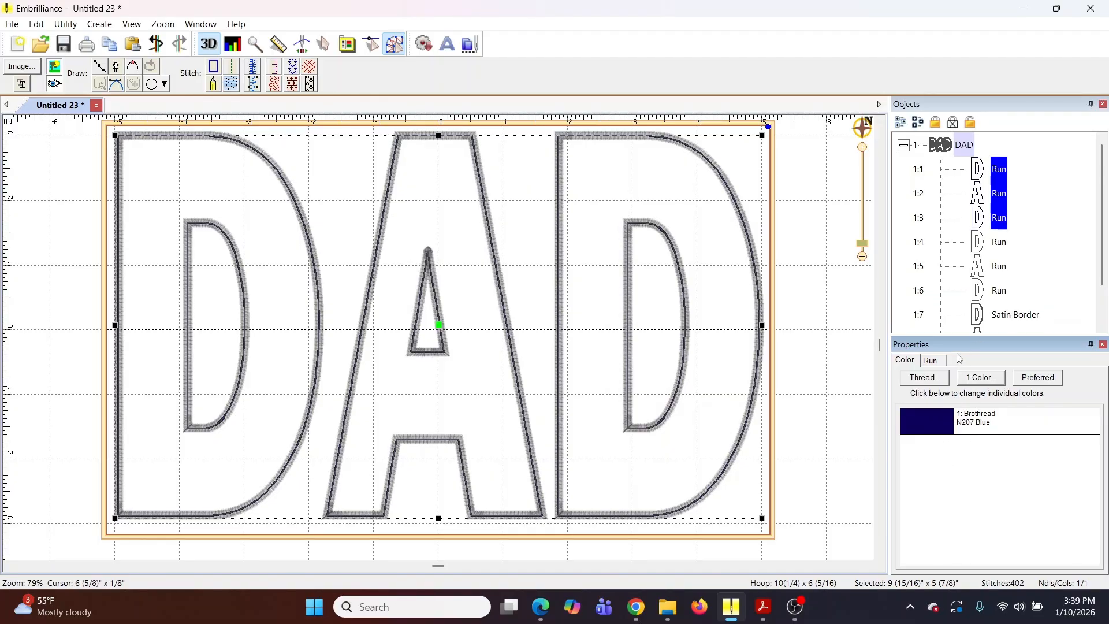
Step: Assign the Brothread color N226 Green to the second set of DAD Run letters (1:4 to 1:6)
click(1000, 243)
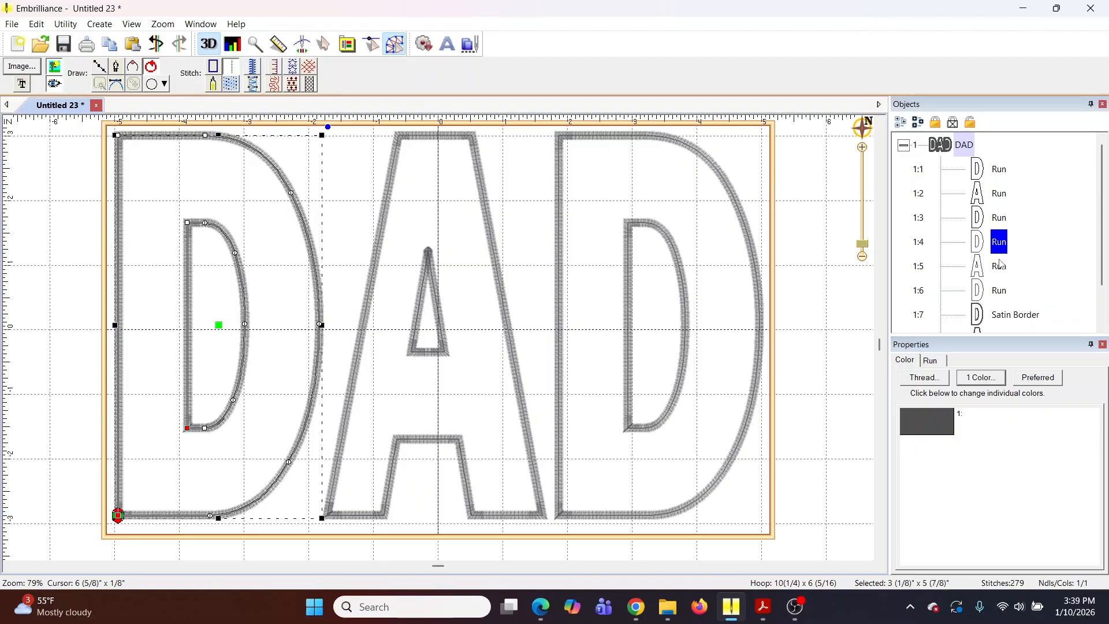
shift+click(1002, 267)
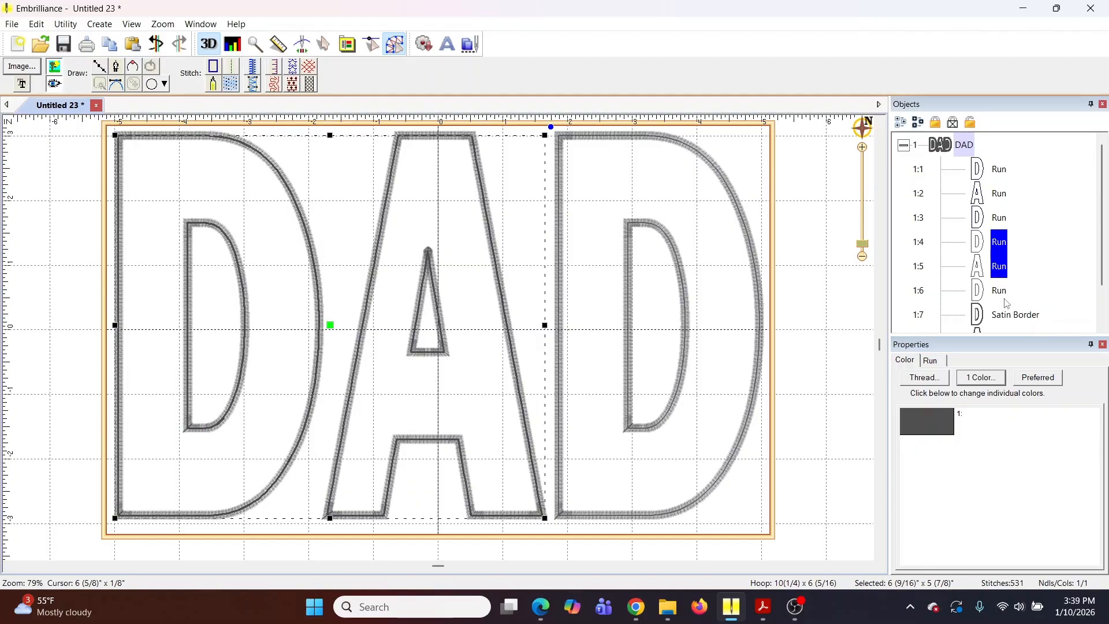
shift+click(1006, 295)
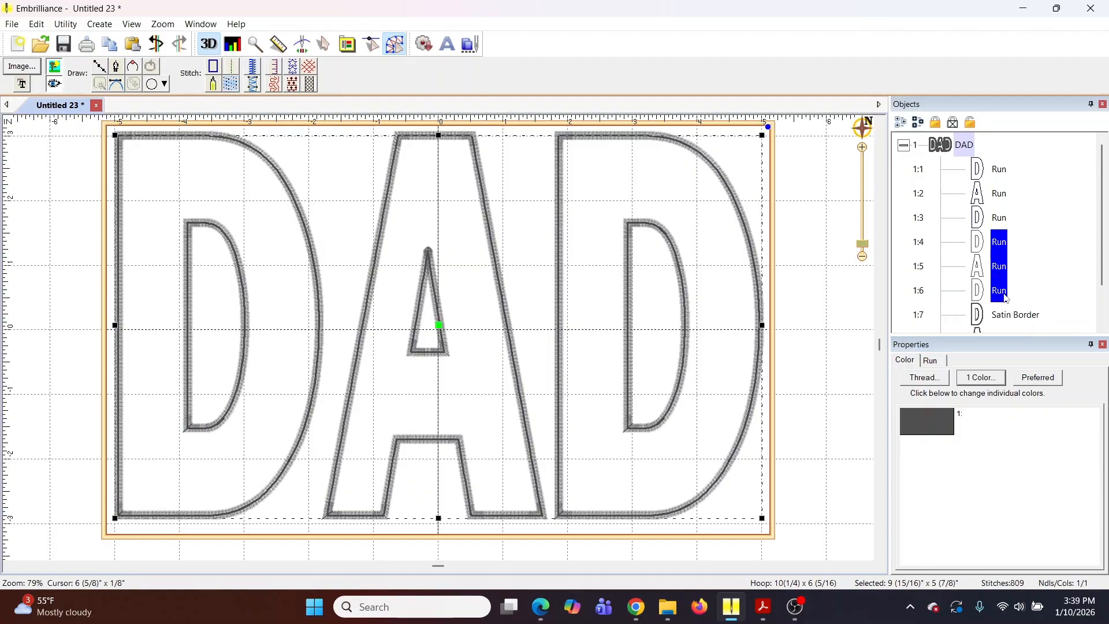
click(927, 422)
click(492, 383)
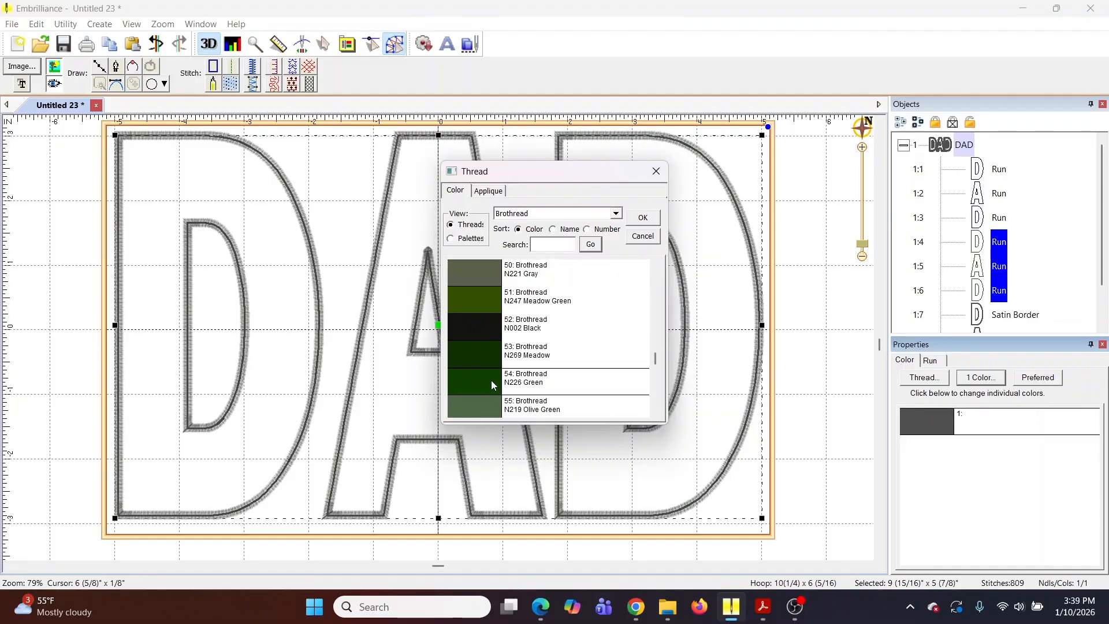
click(643, 222)
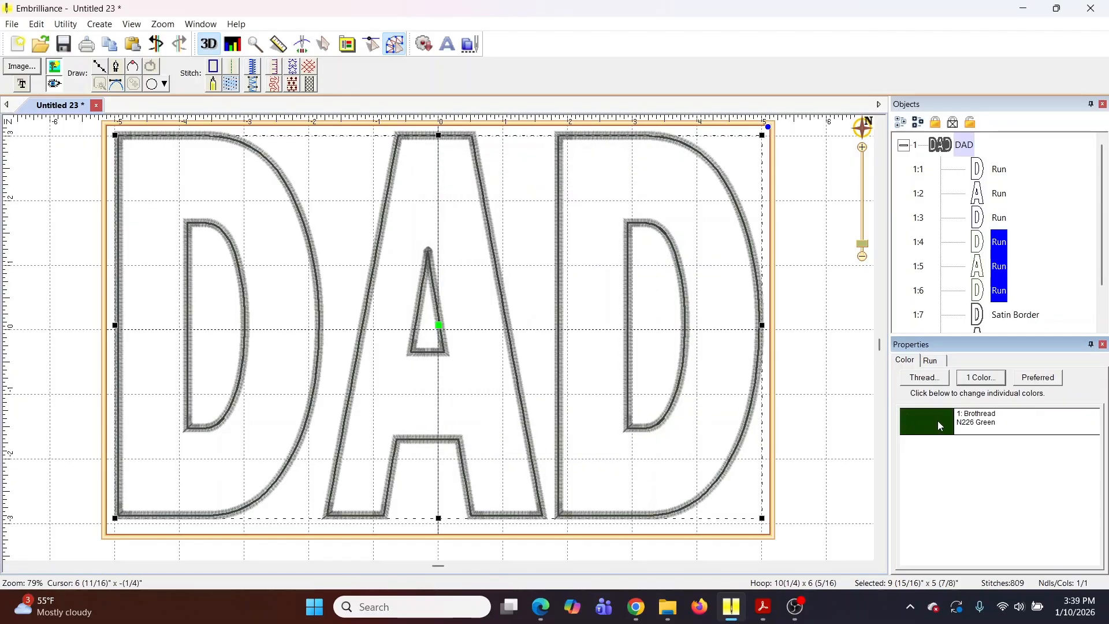
Step: Assign the Brothread color N207 Blue to the three DAD Satin Border letters (1:7 to 1:9)
scroll(1032, 286, down, 1)
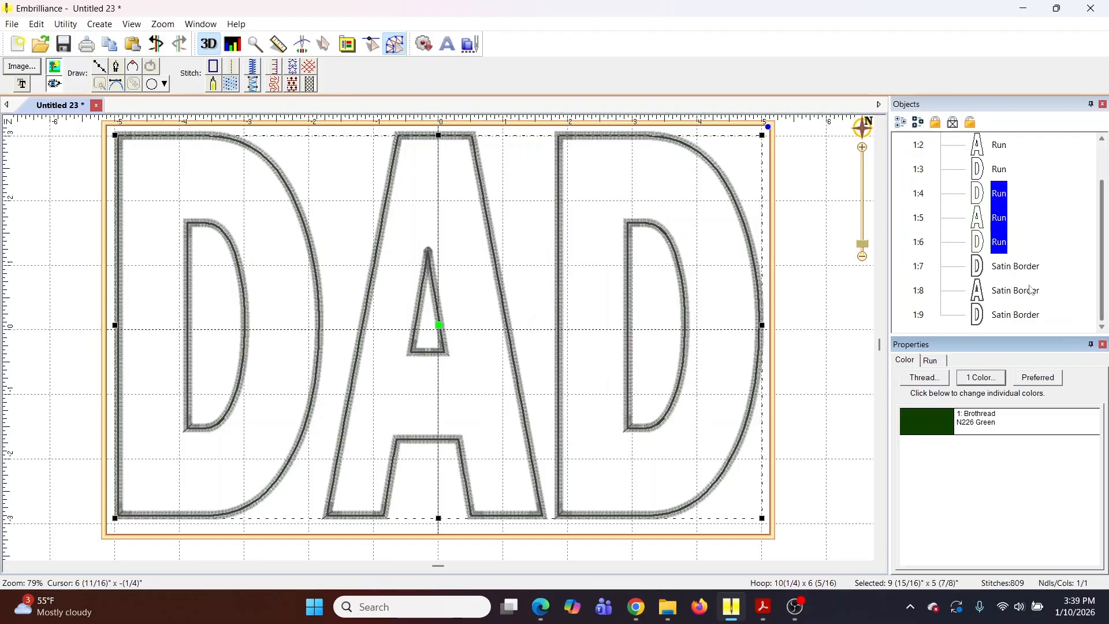
click(1011, 278)
shift+click(1010, 290)
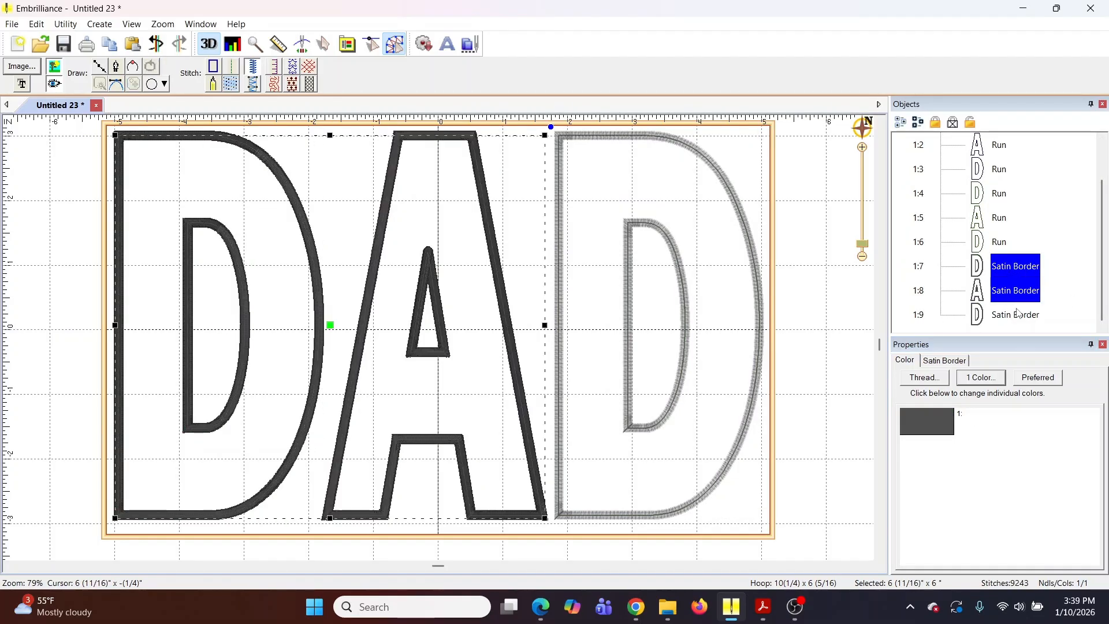
shift+click(1029, 320)
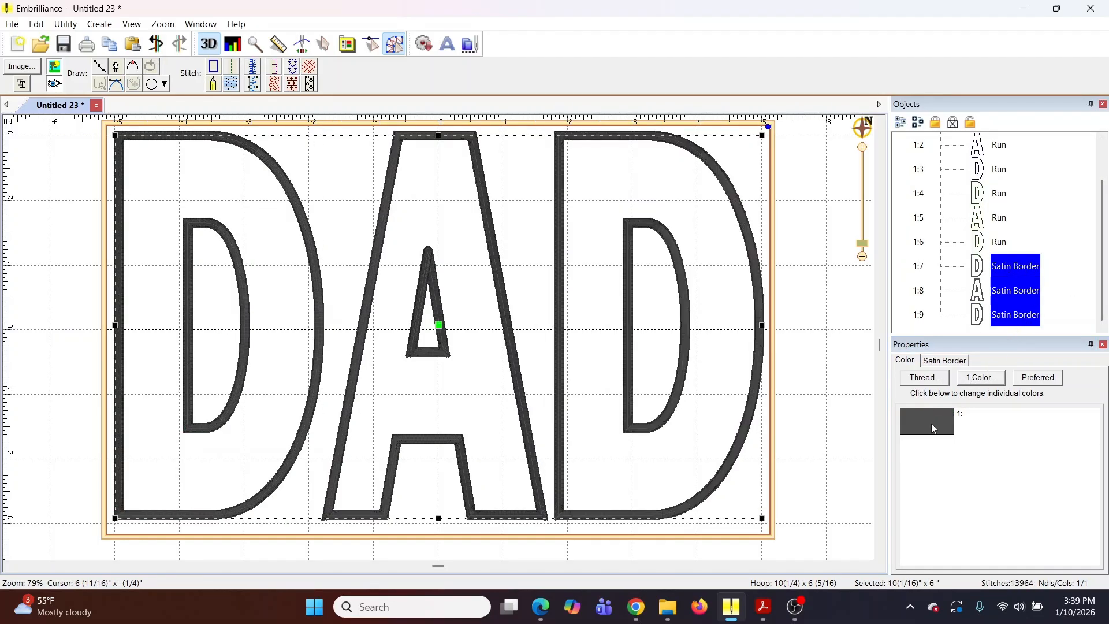
click(925, 377)
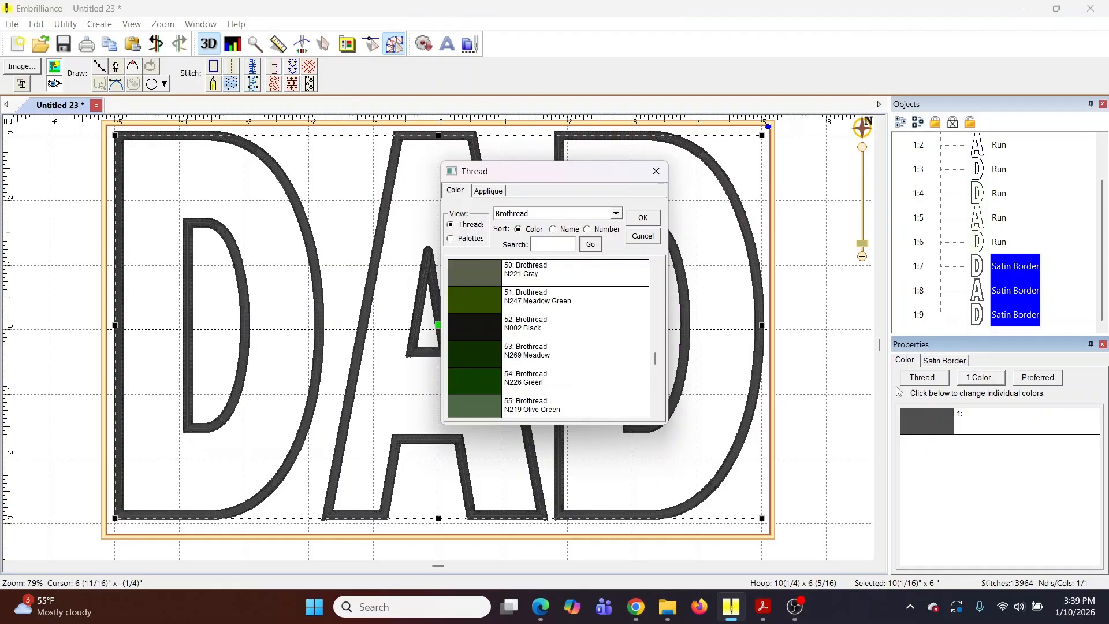
click(588, 229)
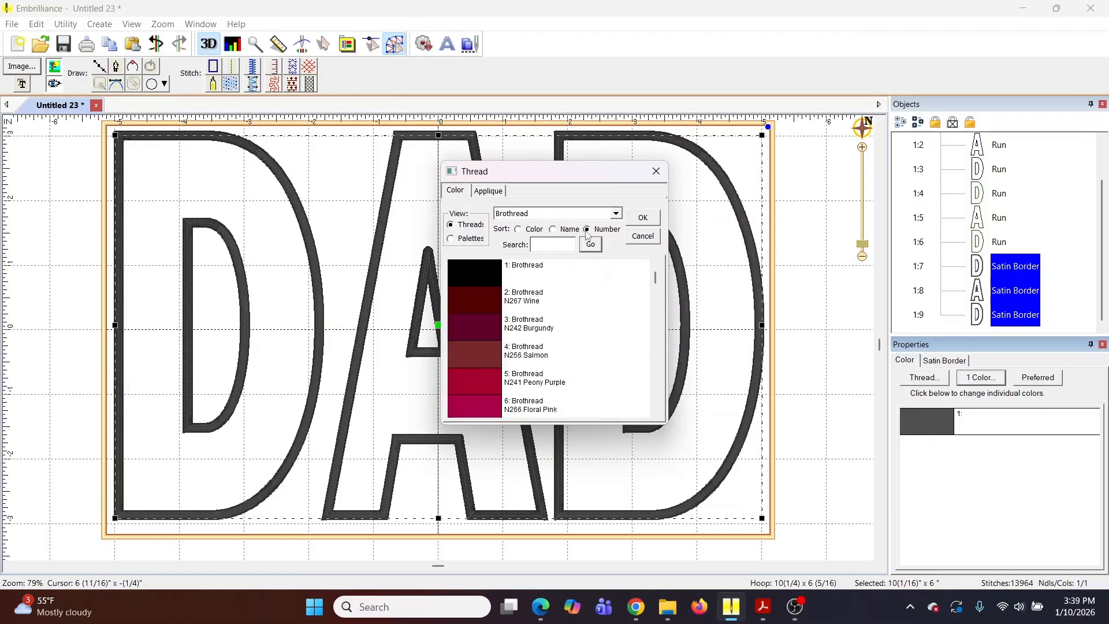
click(557, 242)
text(n207)
click(592, 245)
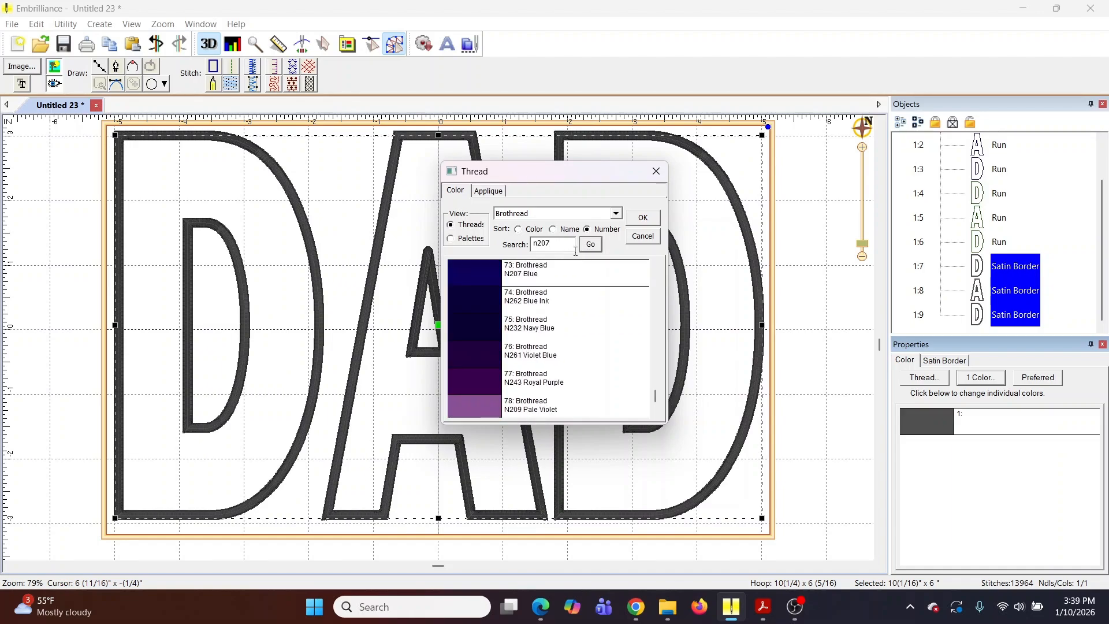
click(484, 274)
click(643, 218)
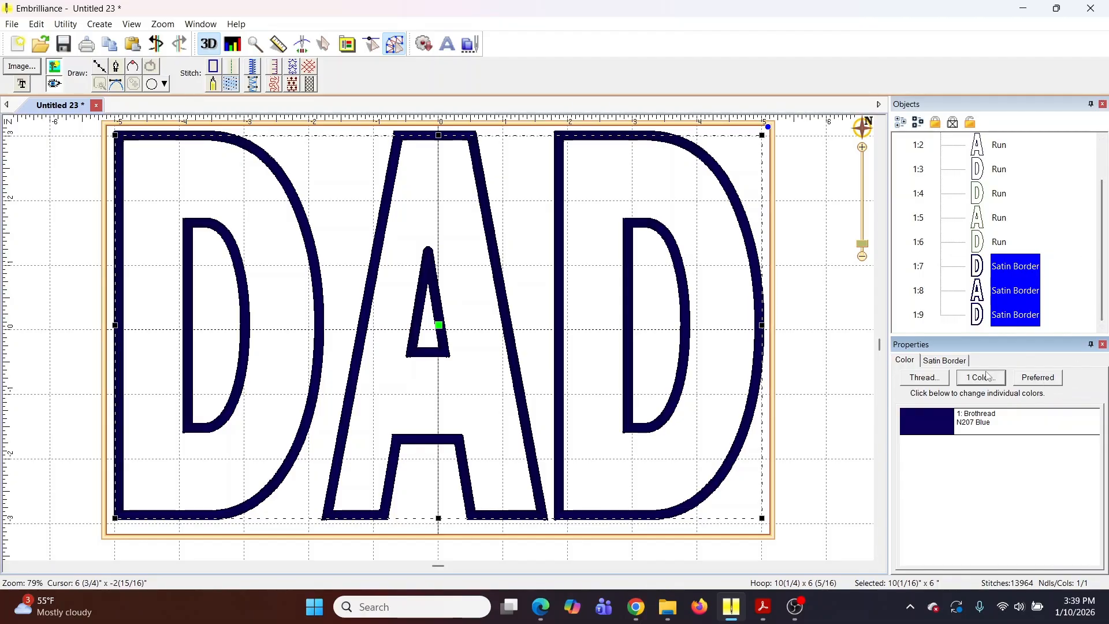
Step: Turn on the appliqué Fabric Preview for the three DAD Satin Border letters
click(957, 360)
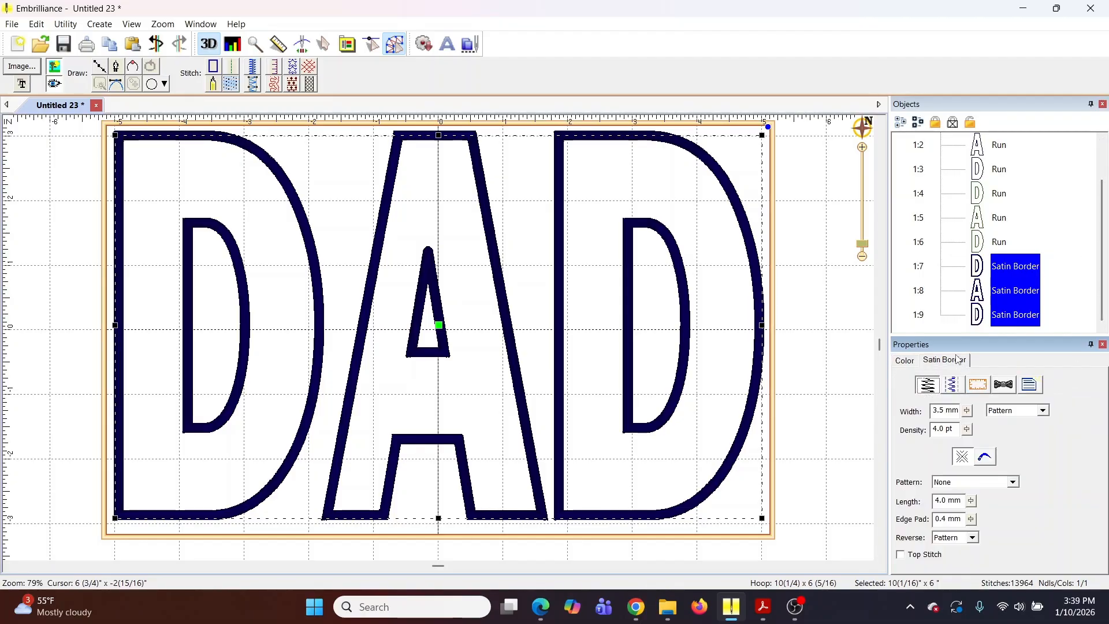
click(979, 388)
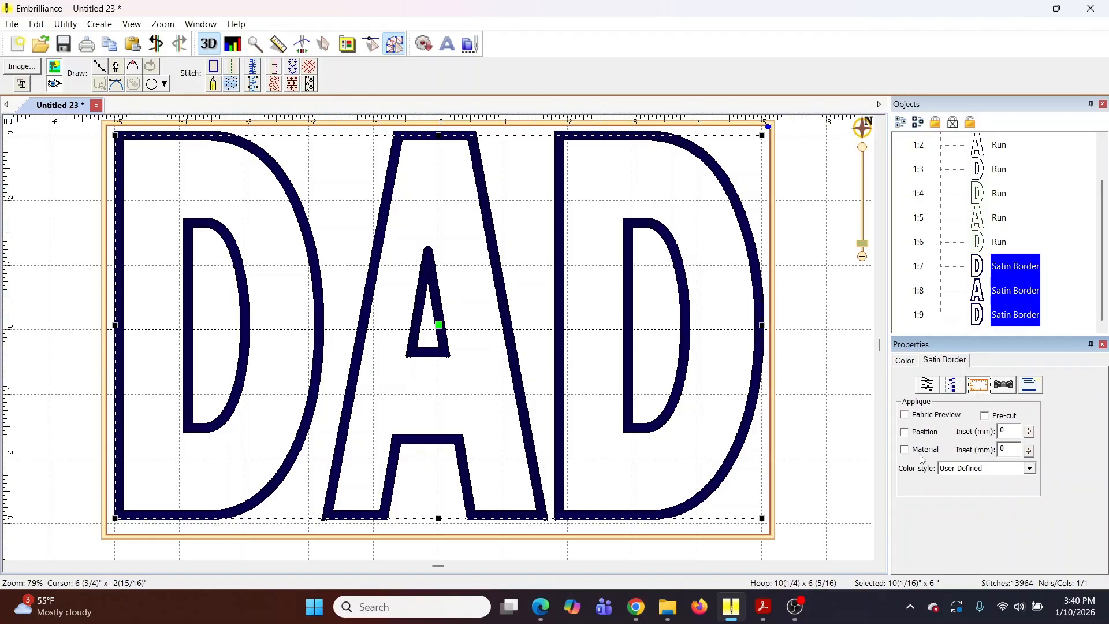
click(906, 416)
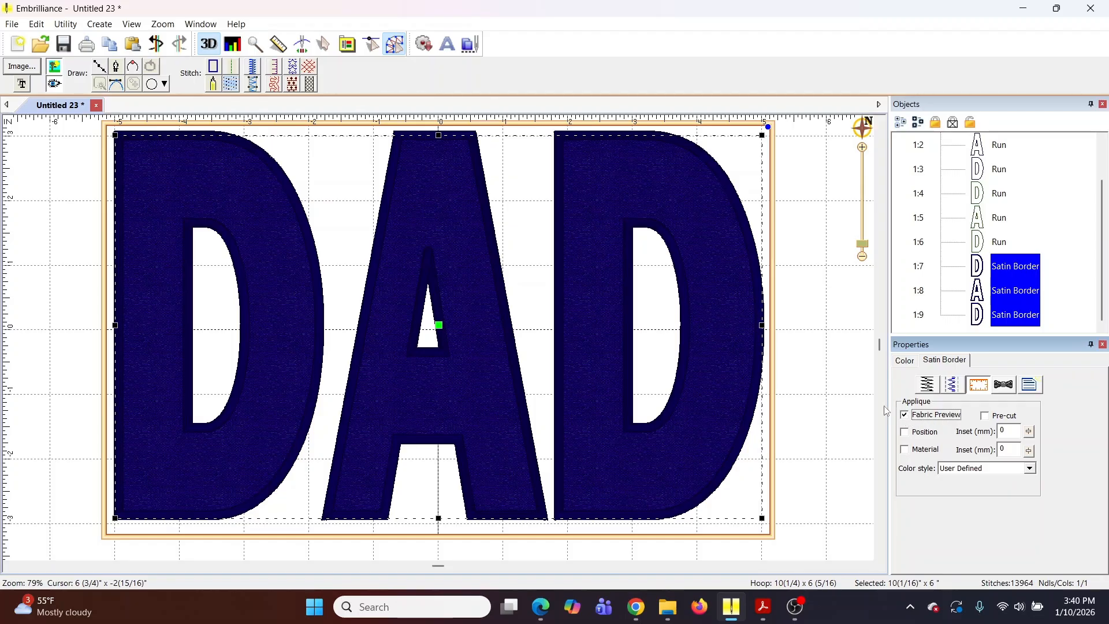
click(906, 414)
Step: Check the thread colors of the Satin Border letters and of the second set's D and A Run objects (1:4 and 1:5)
click(905, 360)
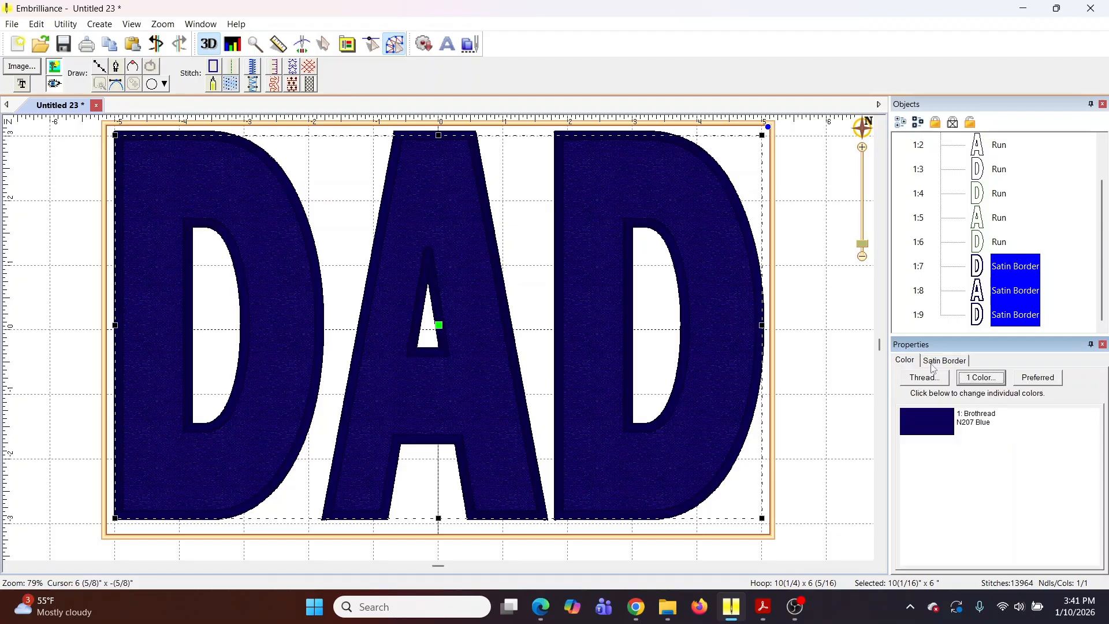
click(1001, 194)
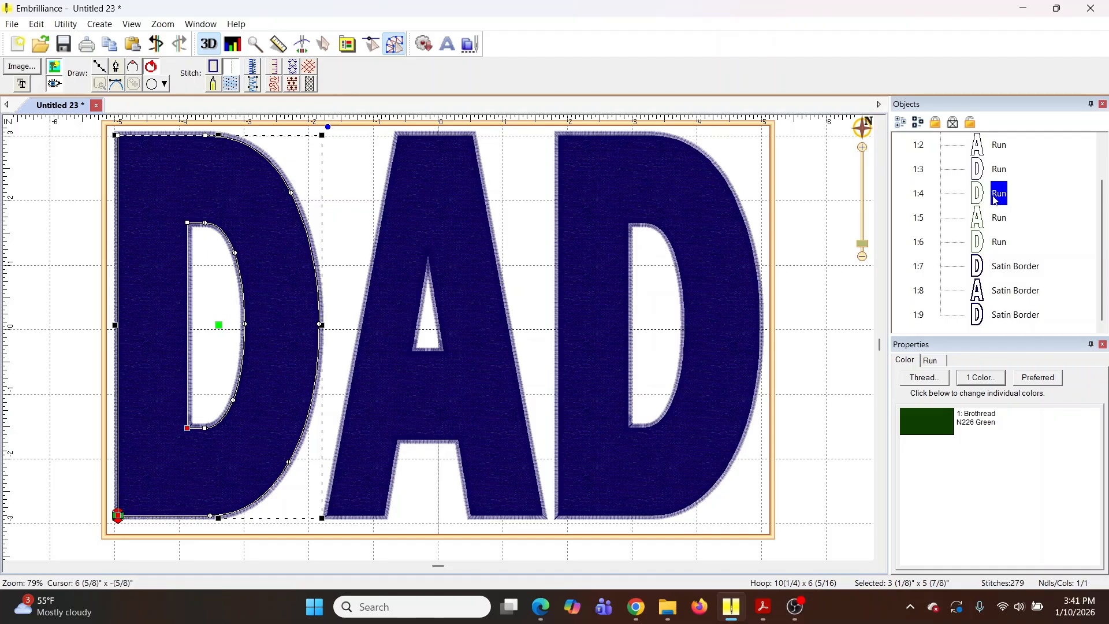
click(1000, 217)
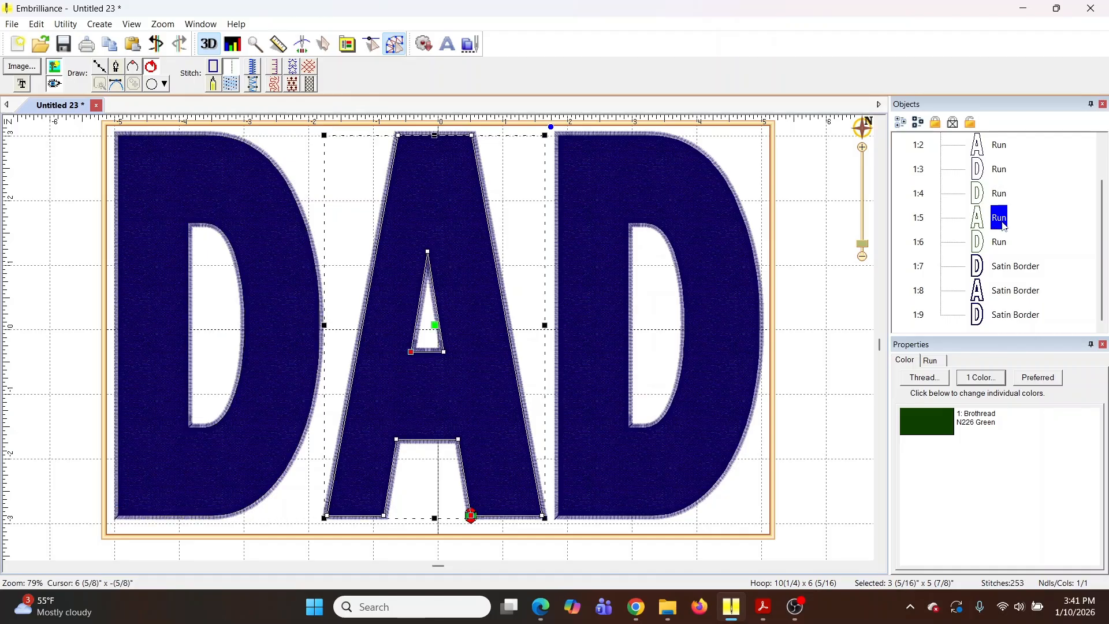
Step: Turn off the Fabric Preview for the first D Satin Border, and likewise for the A and last D Satin Borders
click(1016, 273)
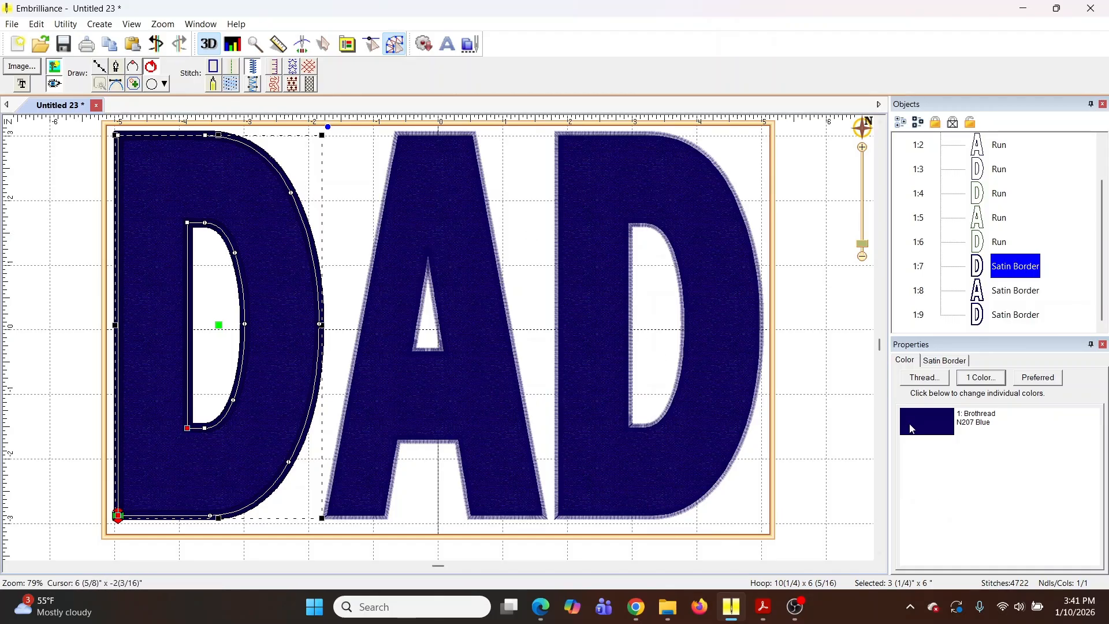
click(959, 363)
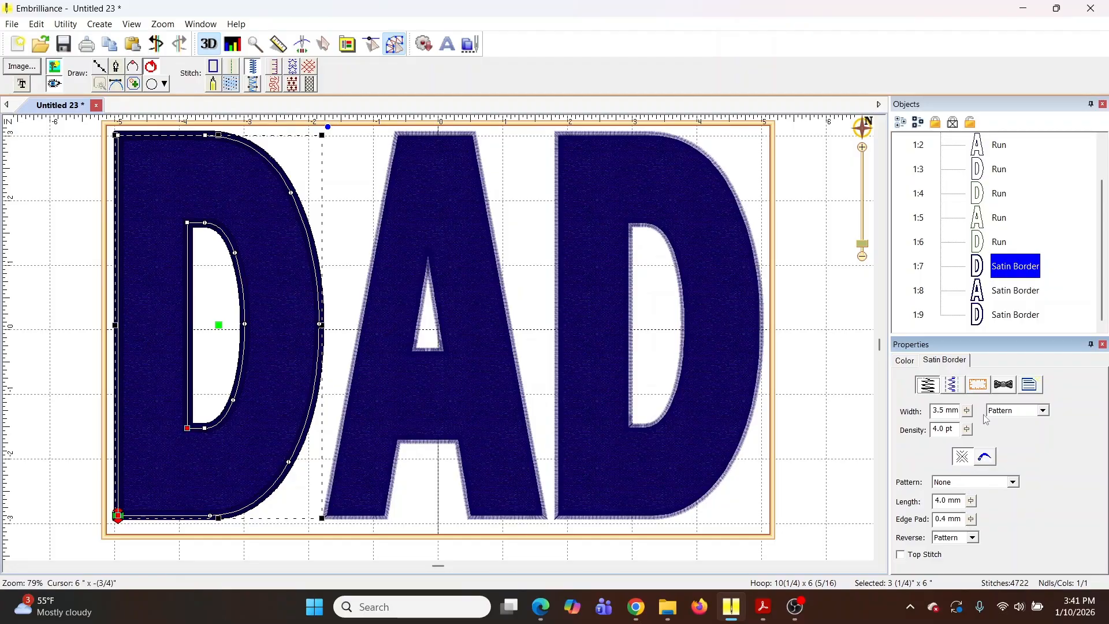
click(982, 385)
click(912, 416)
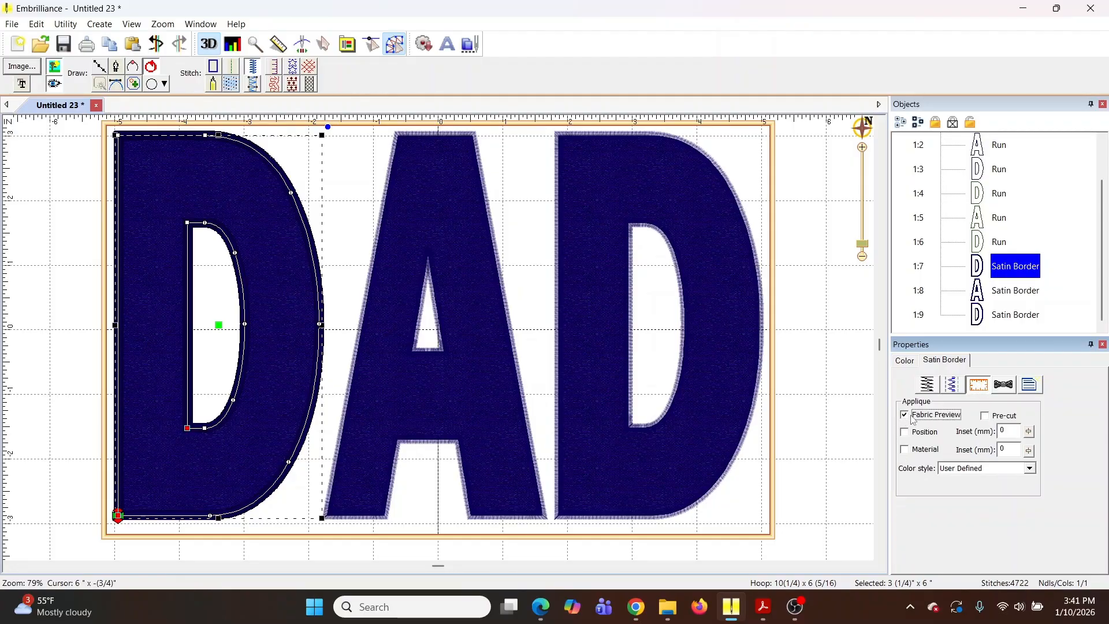
click(906, 416)
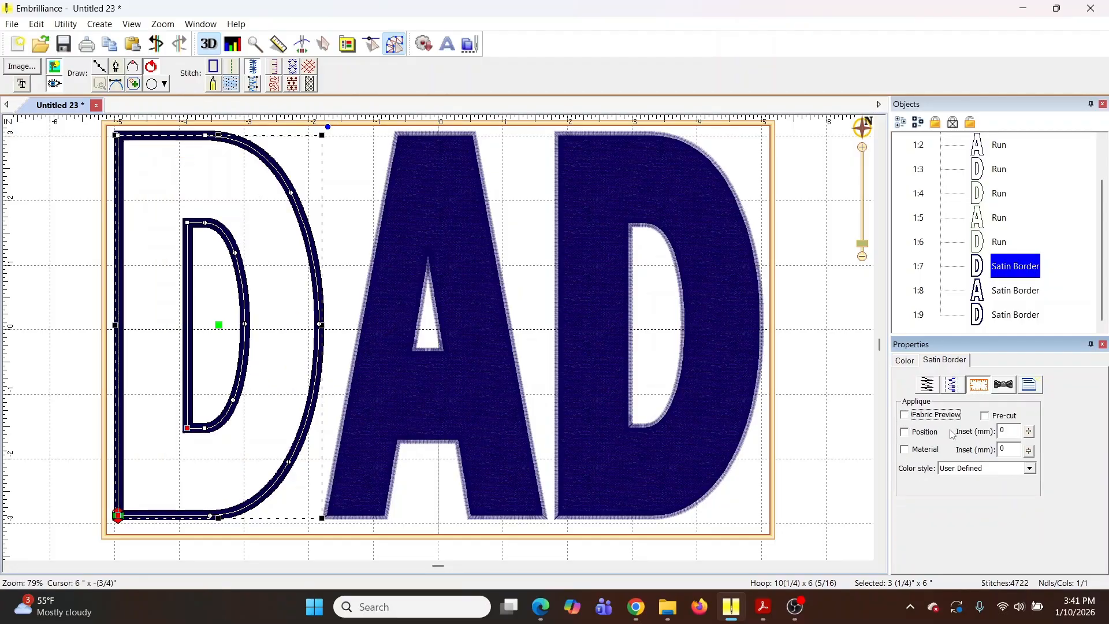
click(1016, 299)
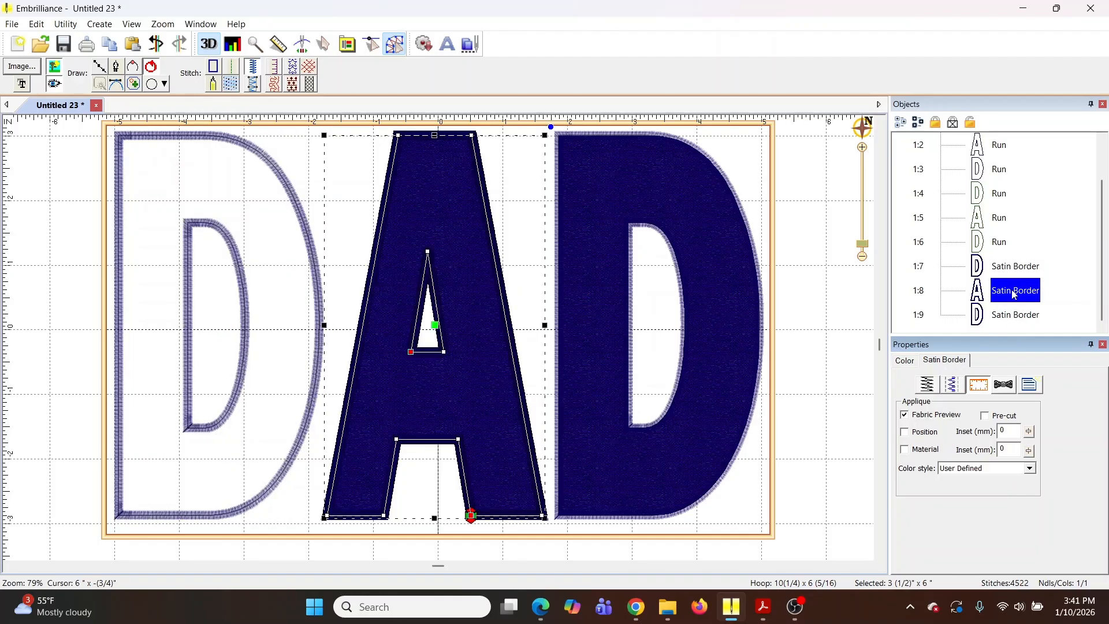
shift+click(1017, 315)
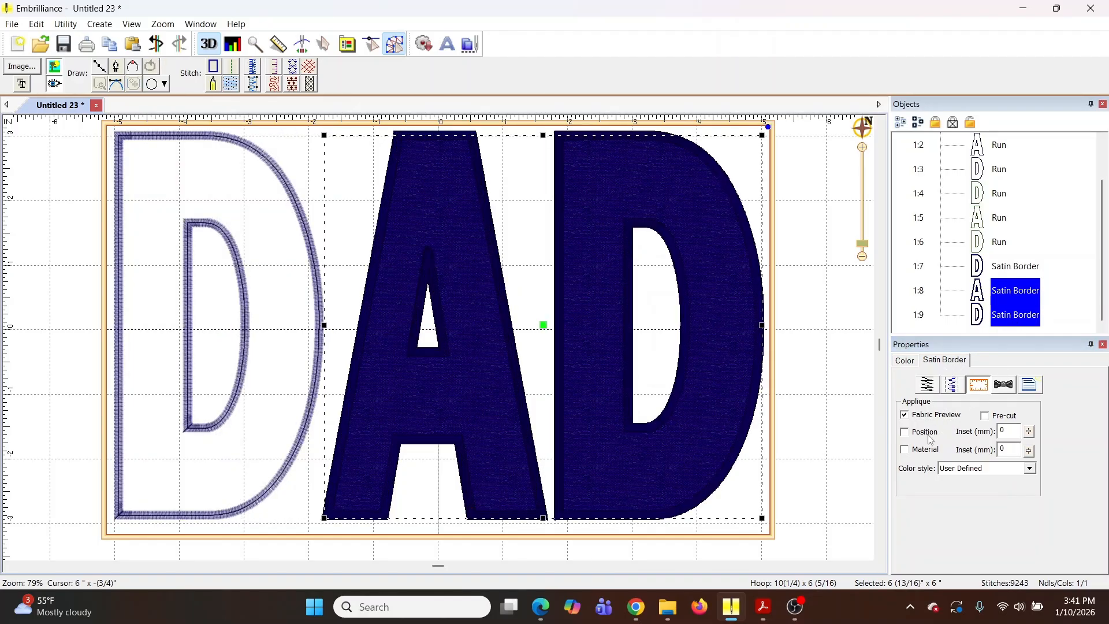
click(905, 417)
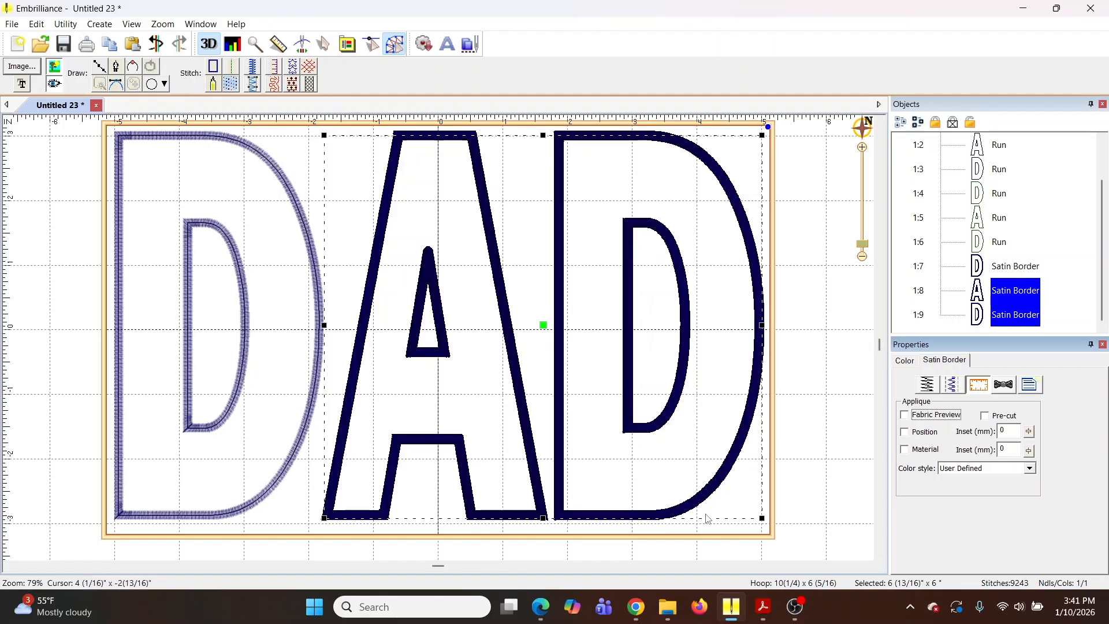
Step: Review the thread color list of the whole DAD design and the thread selection for its first color
click(735, 519)
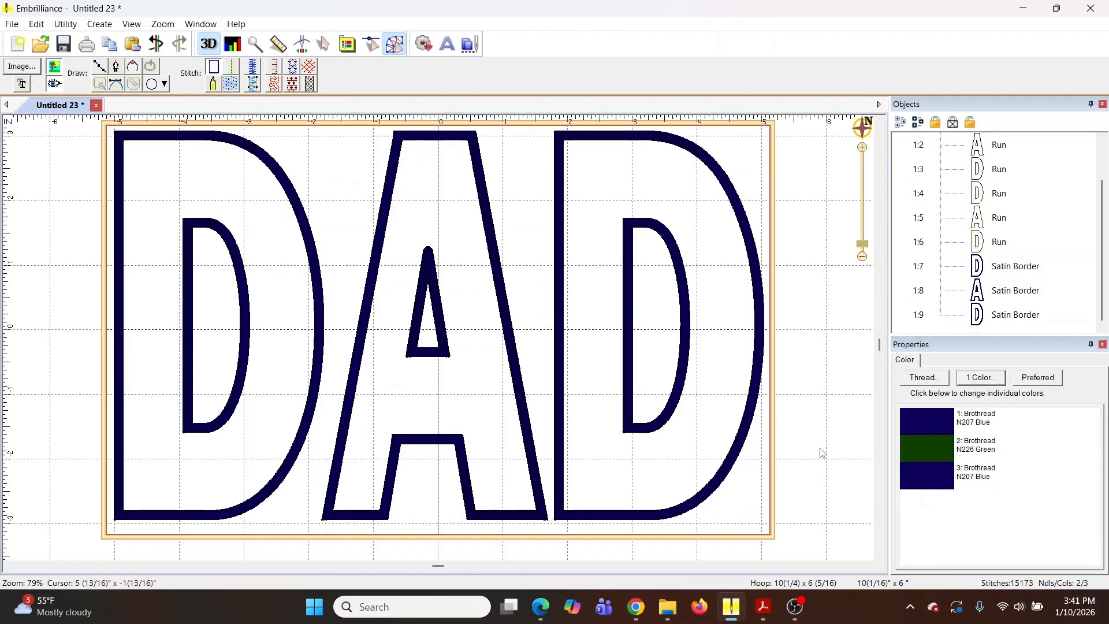
click(941, 412)
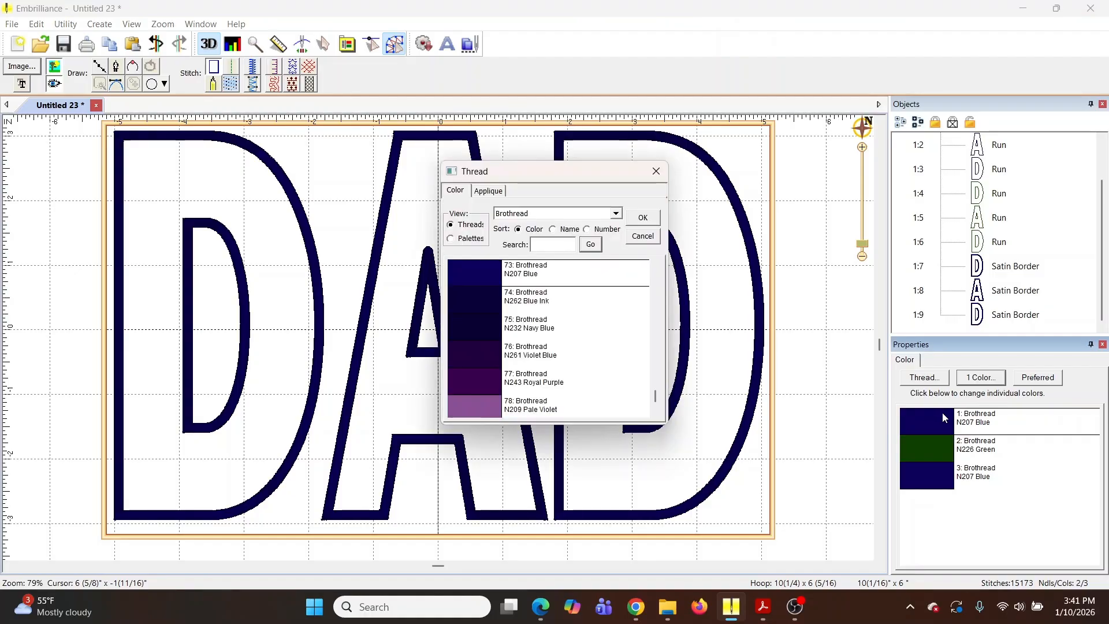
click(655, 237)
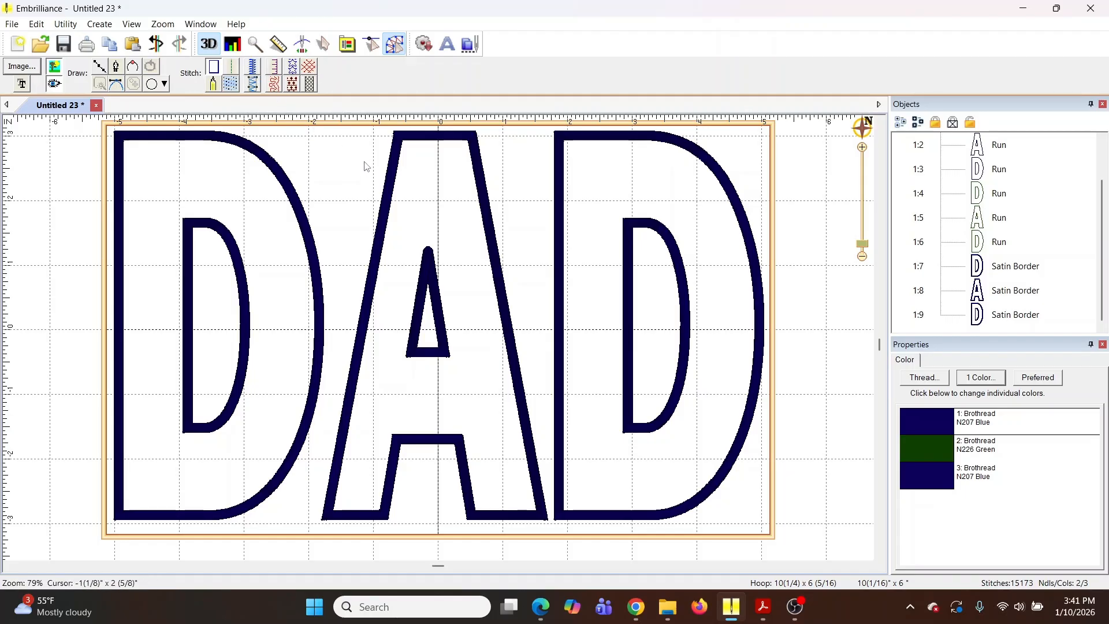
Step: Create a new design page and add the TrueType art text DAD in Franklin Gothic Heavy
click(17, 44)
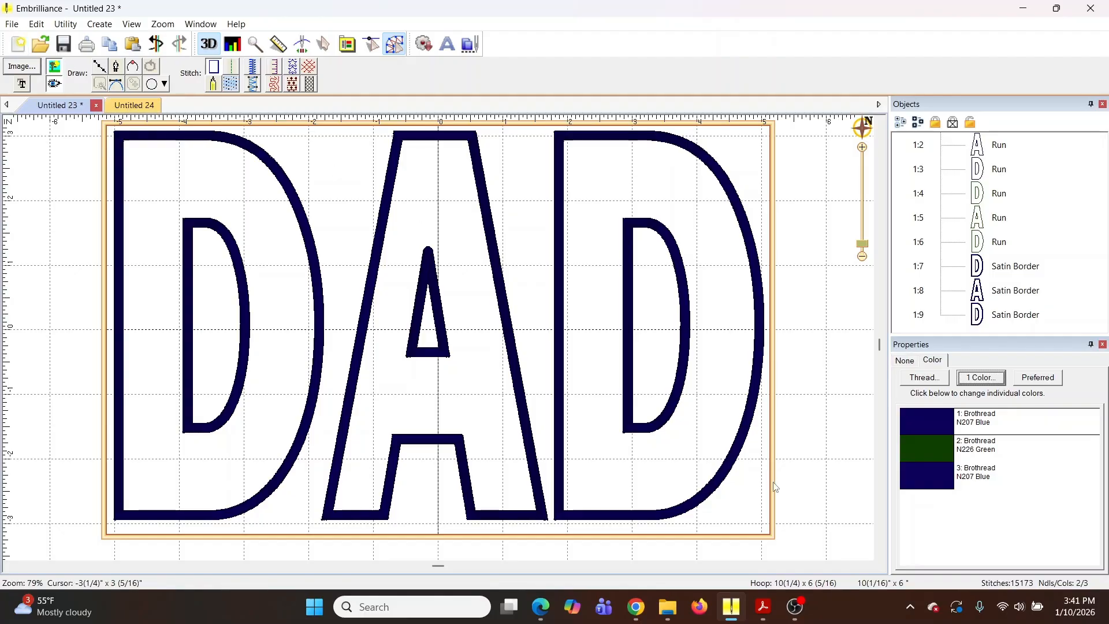
click(769, 586)
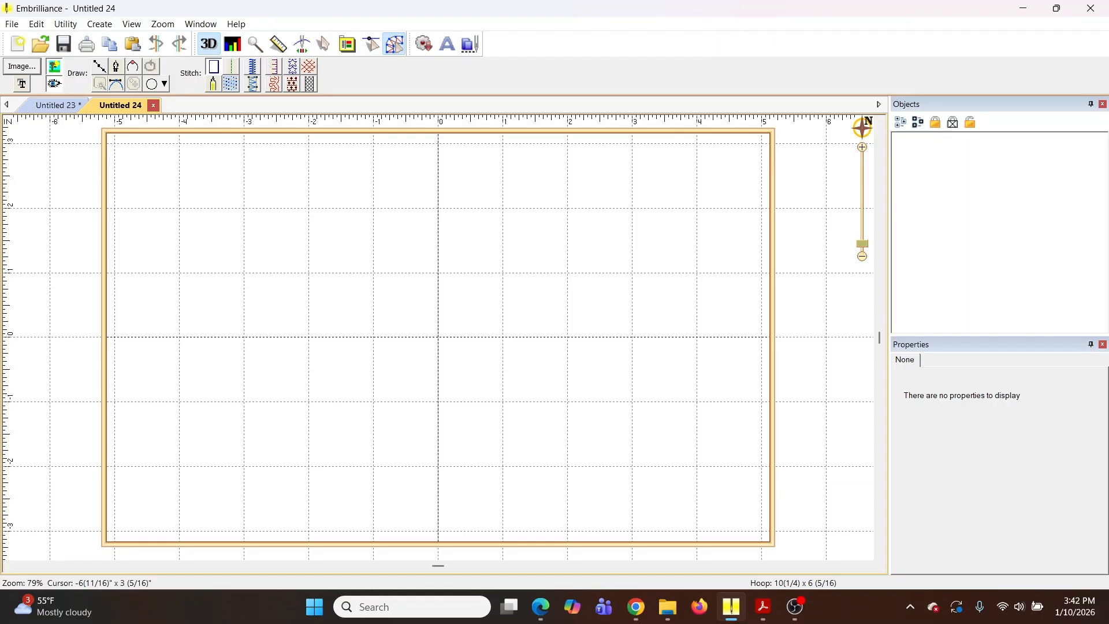
click(22, 87)
click(451, 316)
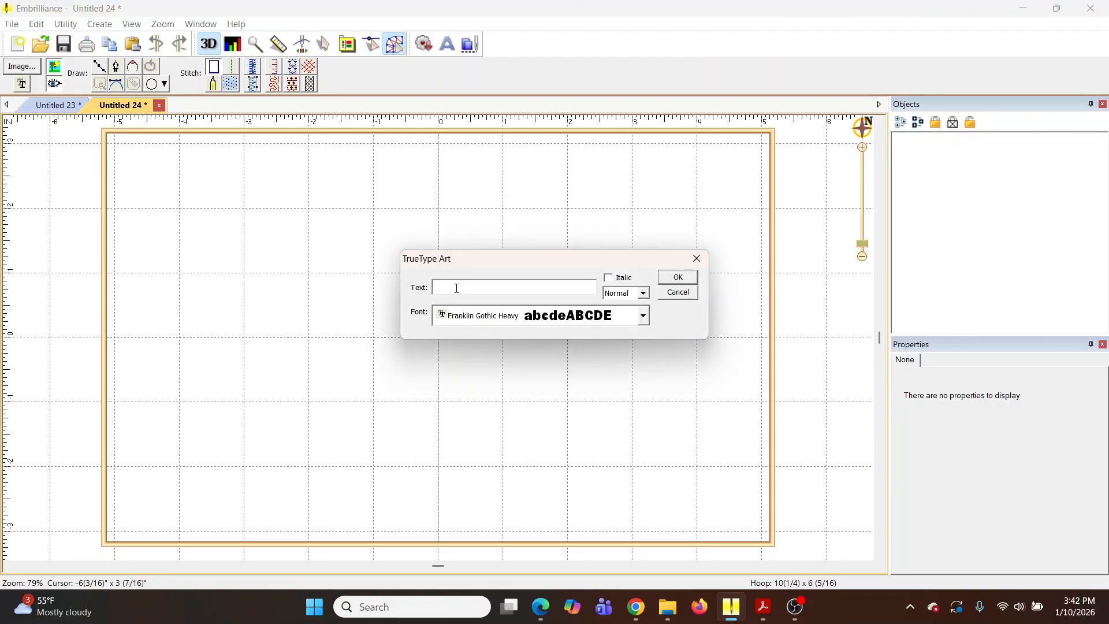
text(DAD)
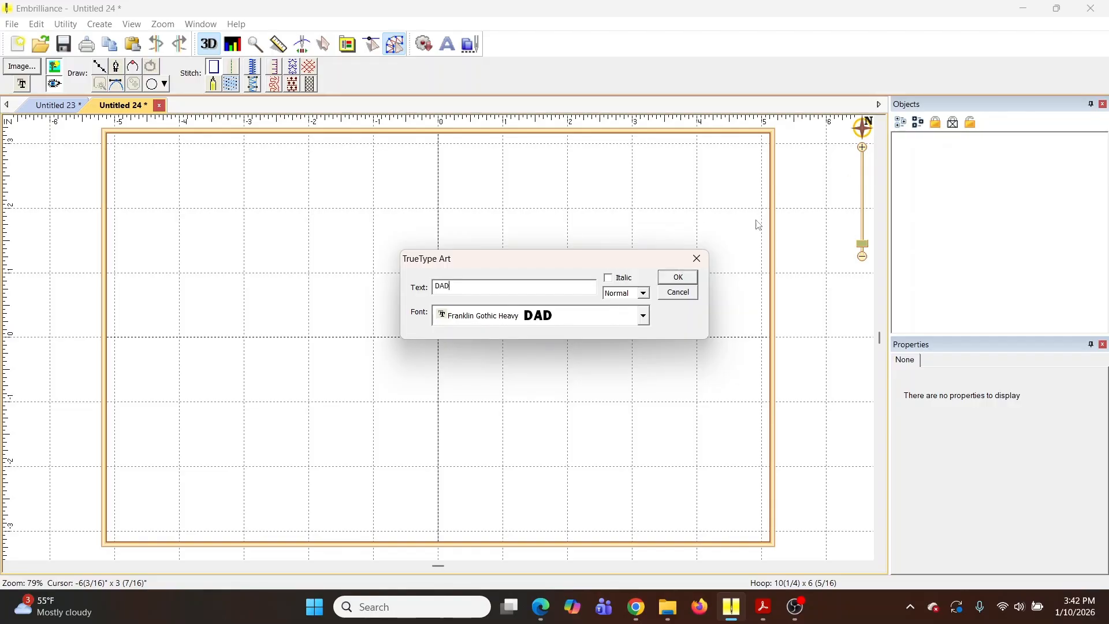
click(681, 278)
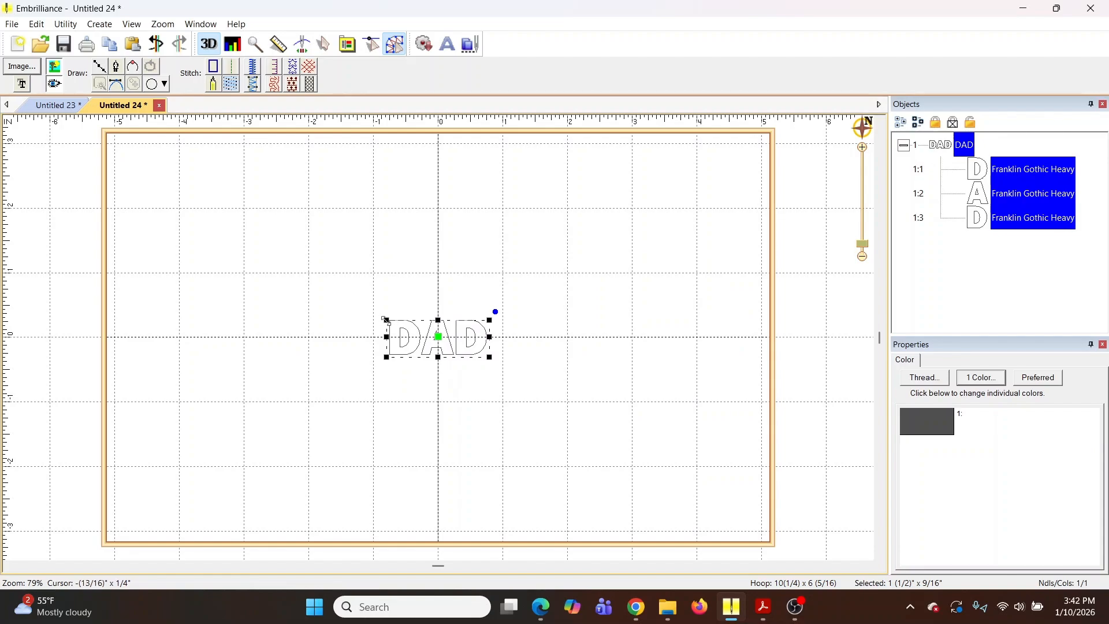
Step: Enlarge the new DAD lettering to about 9 7/8 x 5 3/4 inches so it nearly fills the hoop
drag(387, 321, 153, 237)
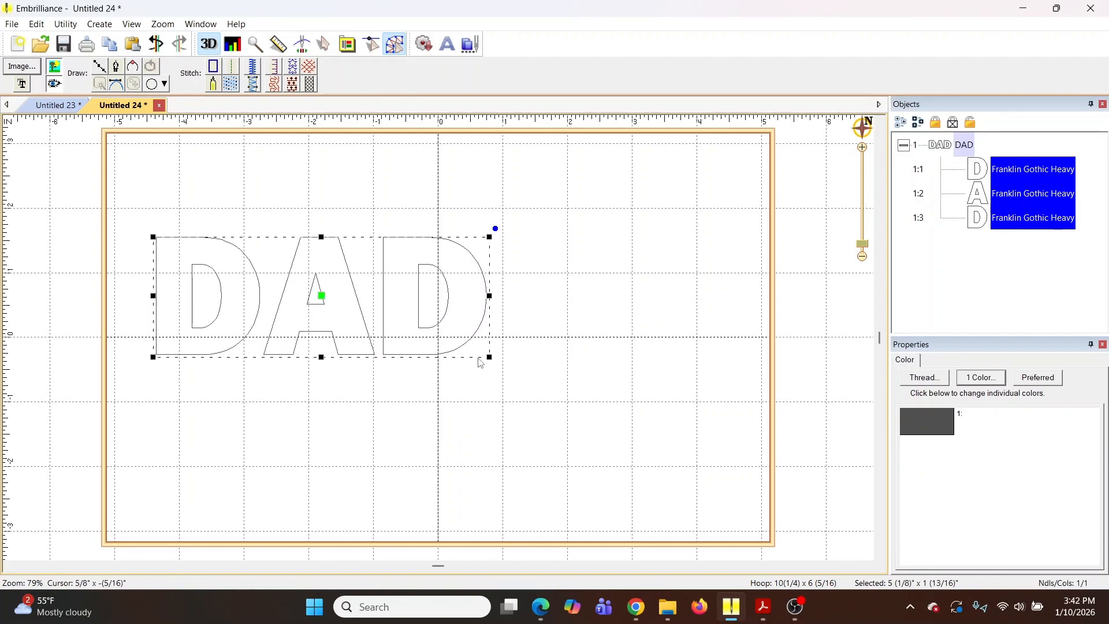
drag(492, 358, 752, 510)
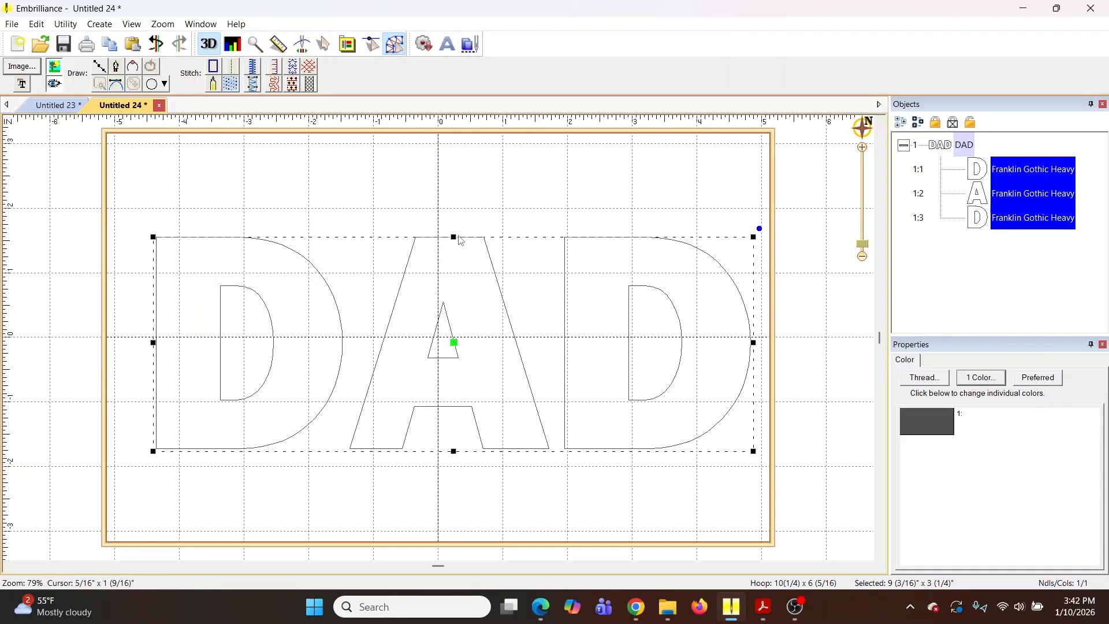
drag(456, 234, 453, 163)
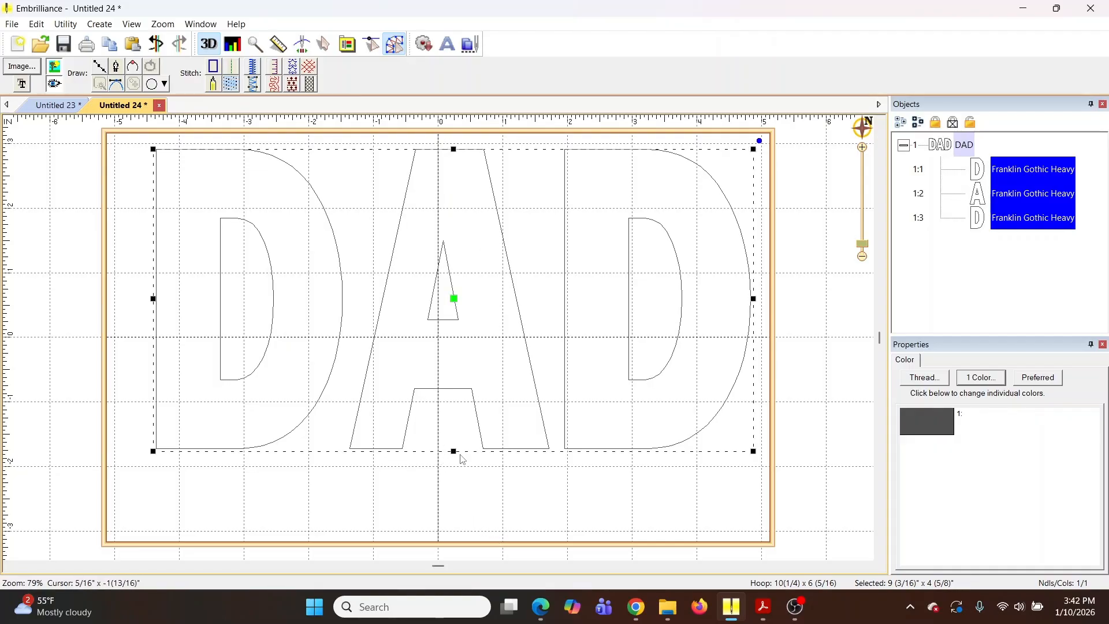
drag(455, 452, 458, 526)
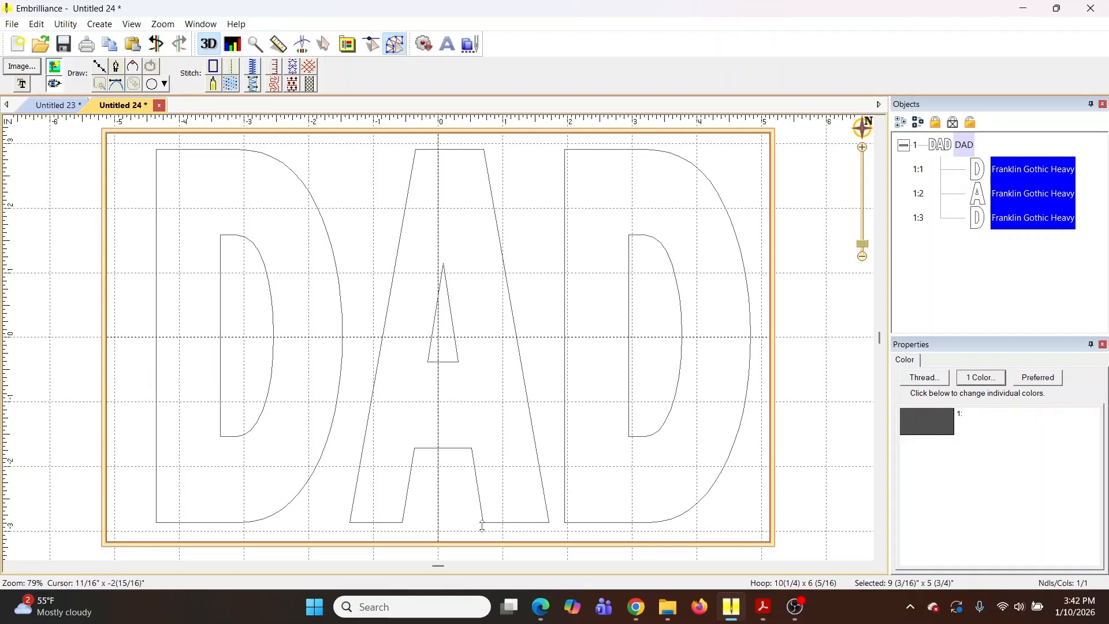
drag(154, 336, 116, 335)
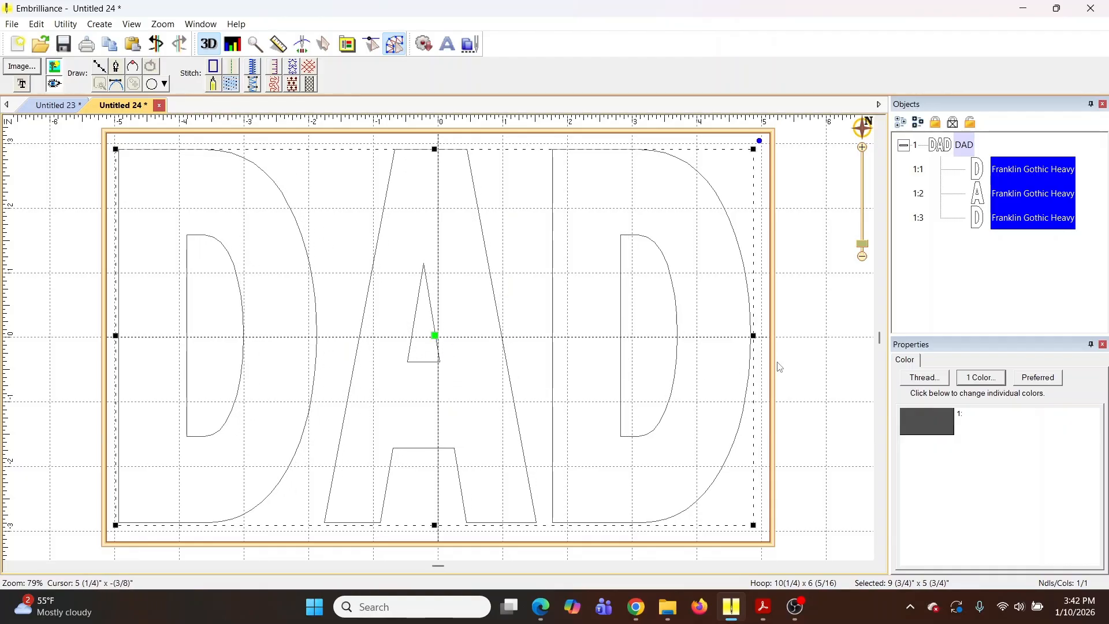
drag(754, 335, 761, 335)
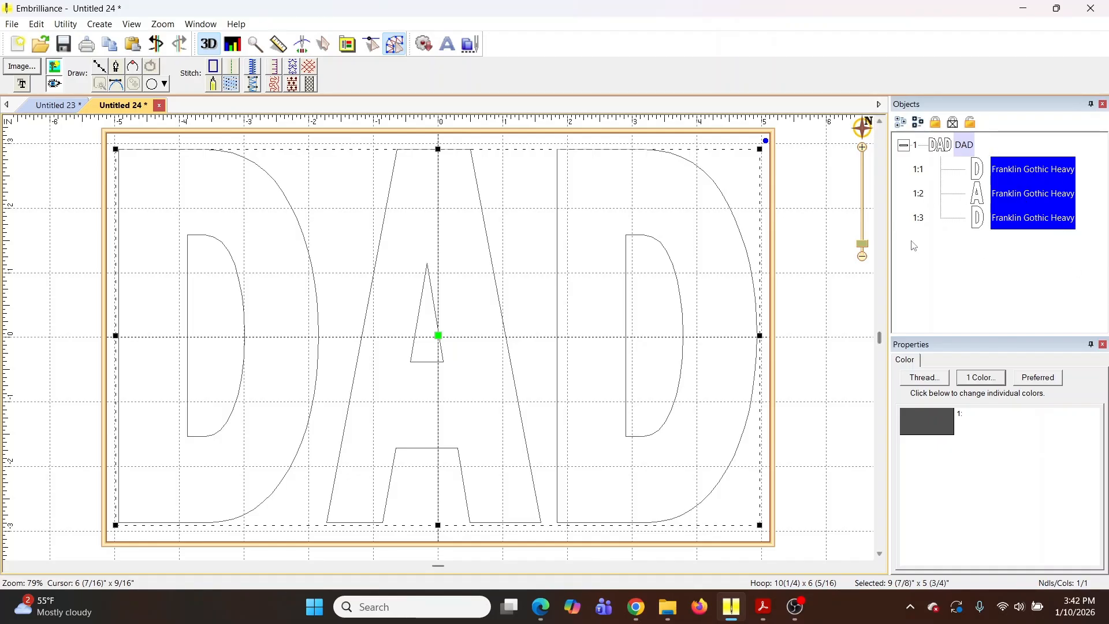
Step: Convert the three outlined DAD letters to the Applique stitch type
click(277, 75)
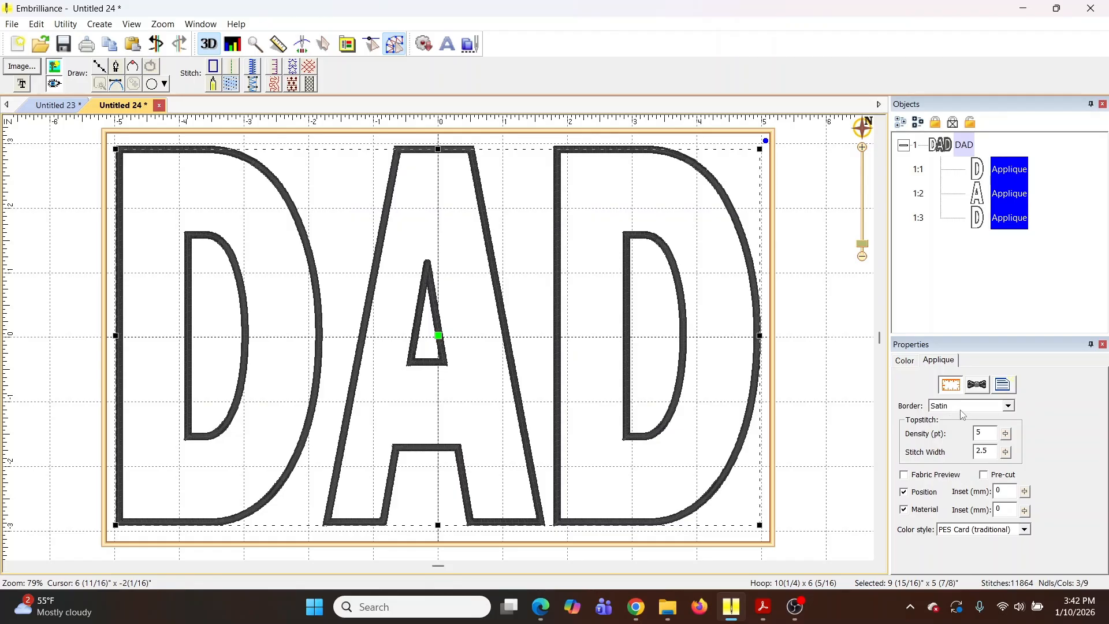
Step: Try the E-Stitch border on the three appliqué letters, then restore Satin with a stitch width of 3.5
click(1008, 409)
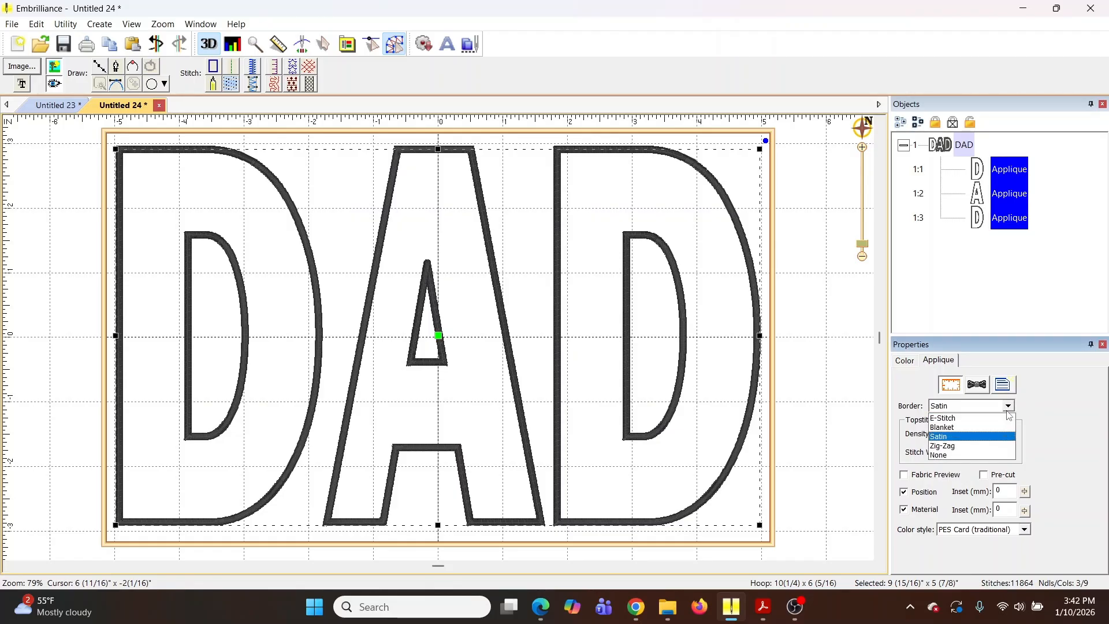
click(943, 417)
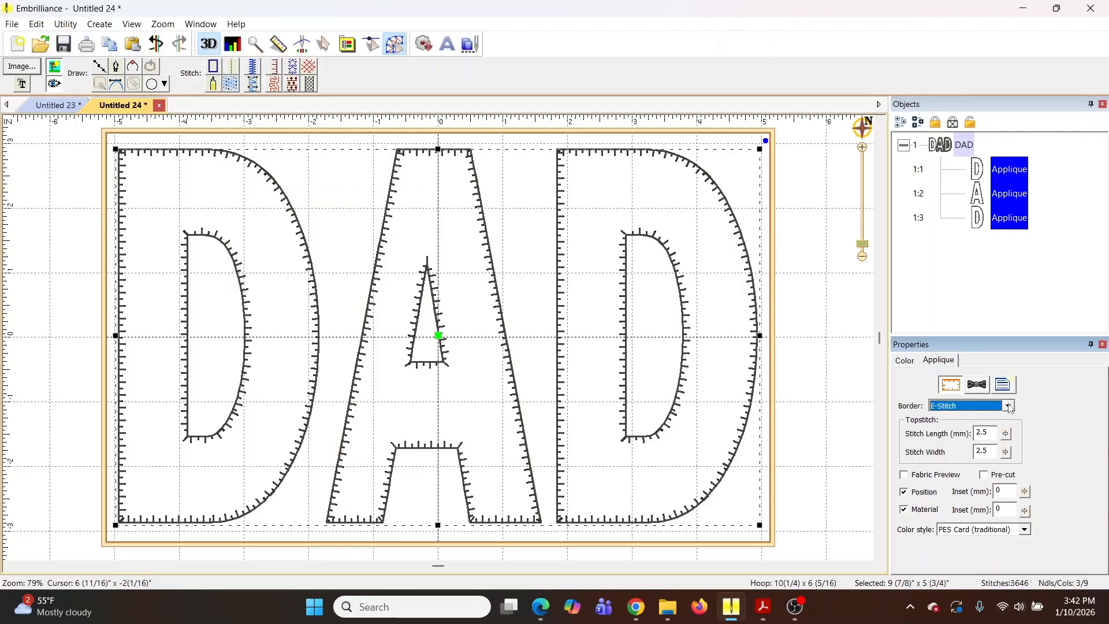
click(1010, 409)
click(950, 438)
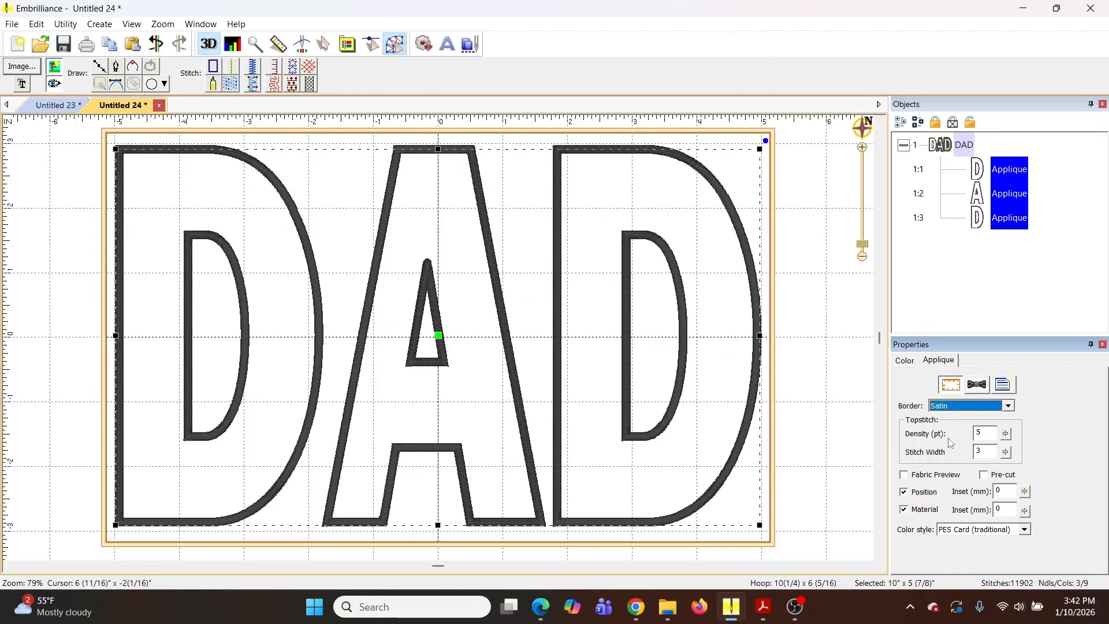
click(1008, 454)
drag(1010, 464, 1007, 454)
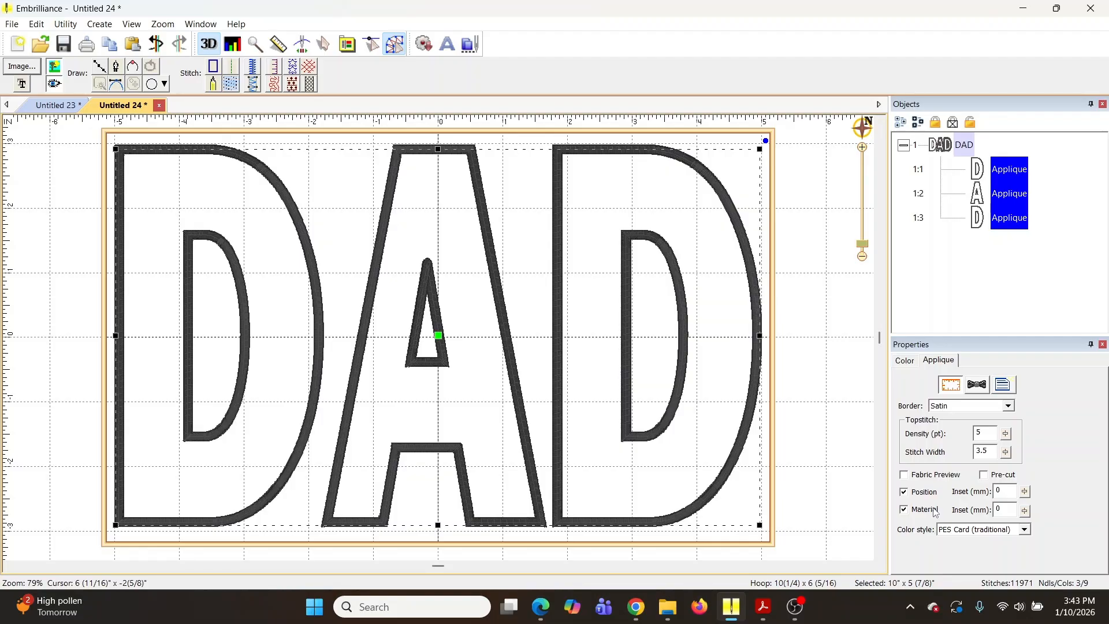
Step: Preview the appliqué fabric on the letters, turn the preview off, and review the design's full color list
click(905, 476)
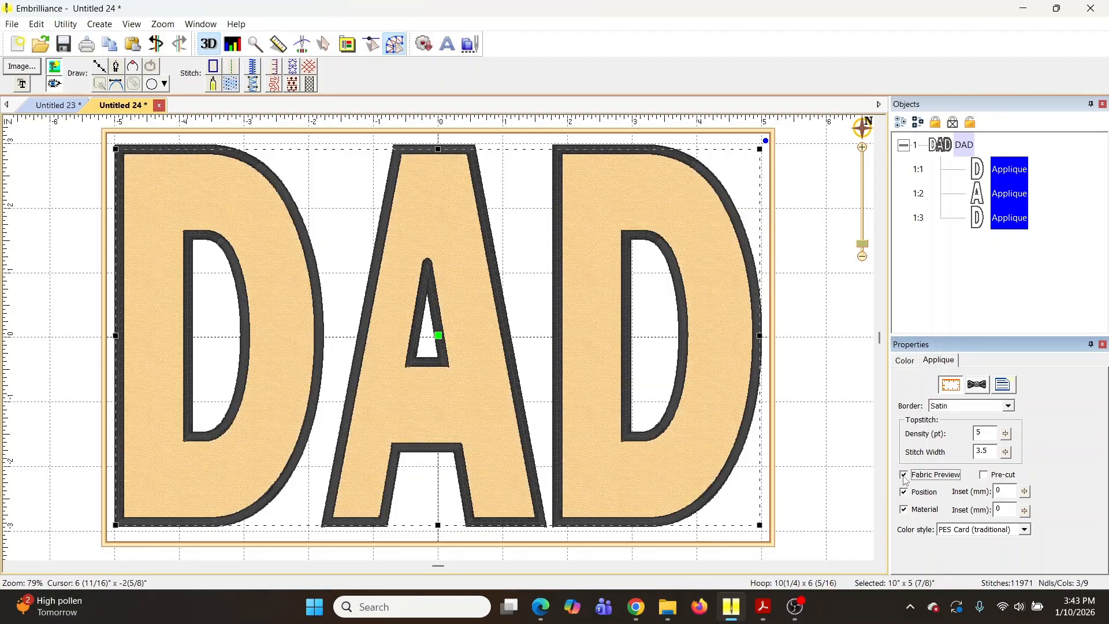
click(904, 477)
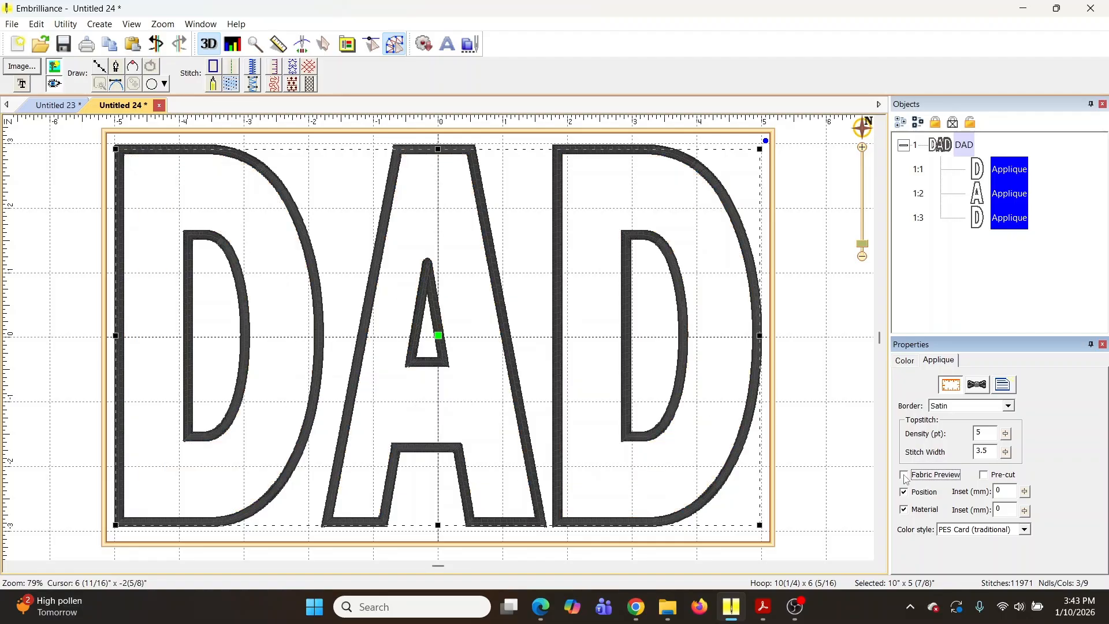
click(904, 361)
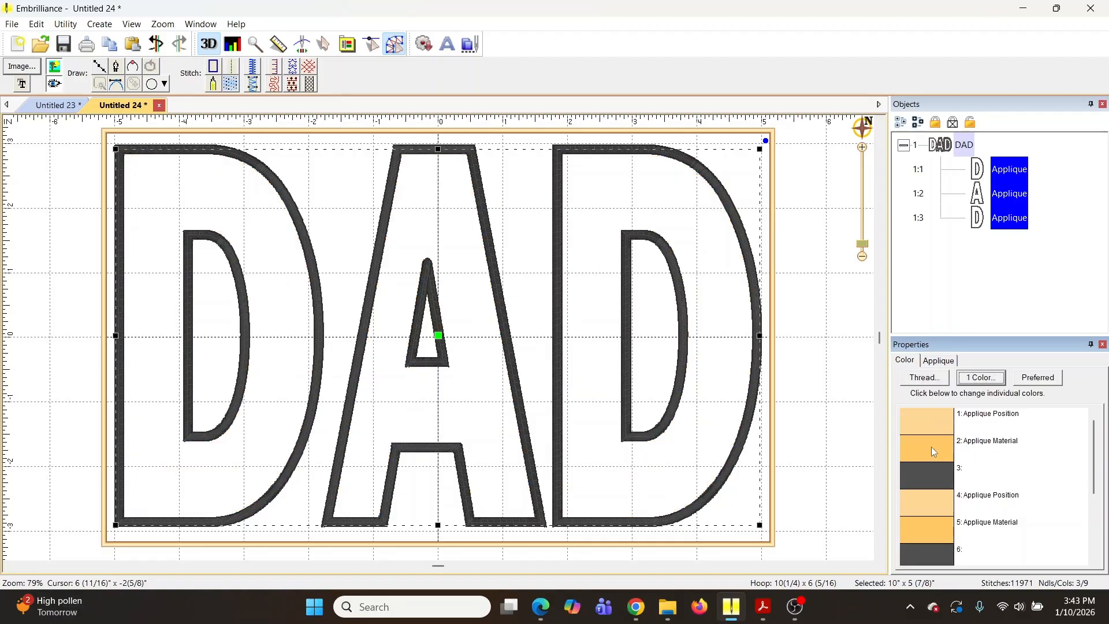
scroll(1034, 503, down, 1)
scroll(1008, 508, up, 1)
scroll(960, 485, down, 4)
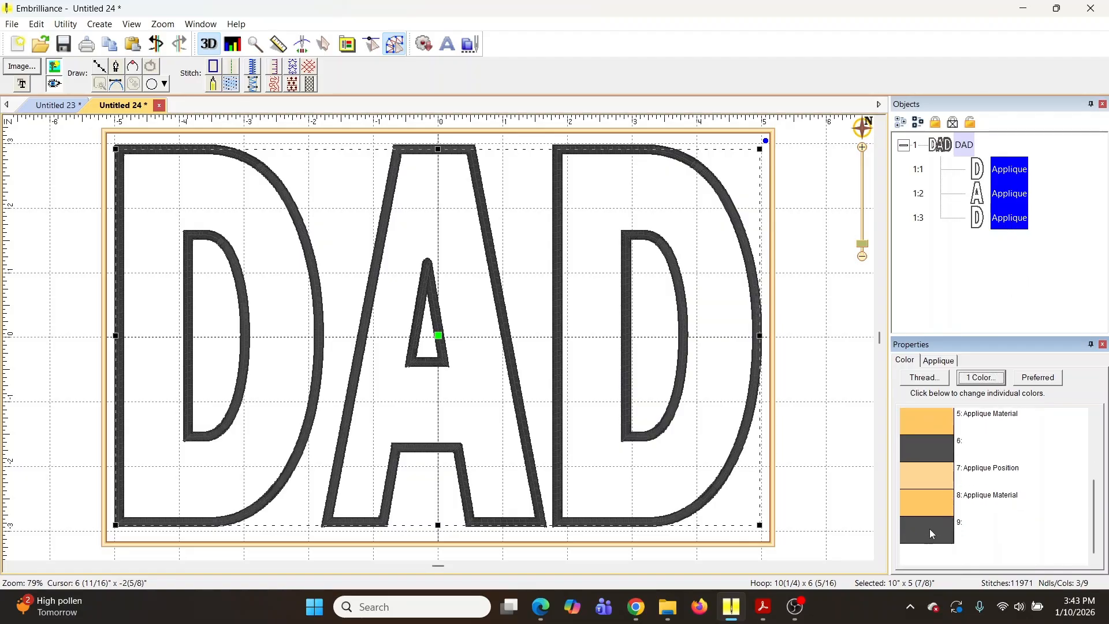
scroll(932, 526, up, 4)
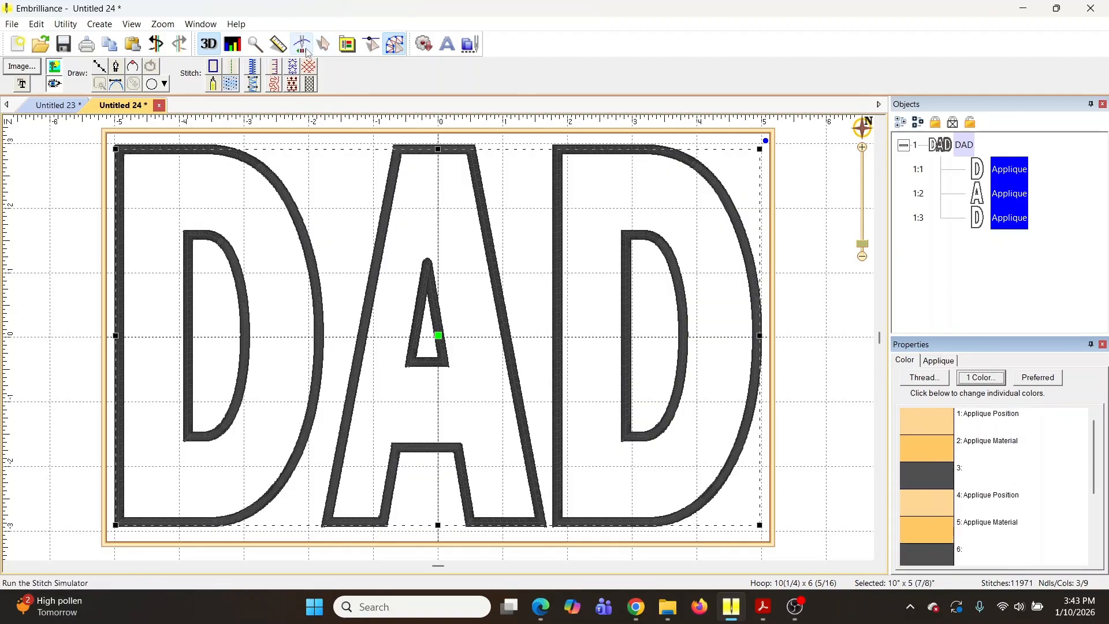
Step: Play the stitch-out order of the unsorted DAD appliqué in the Stitch Simulator, then exit the simulator
click(324, 44)
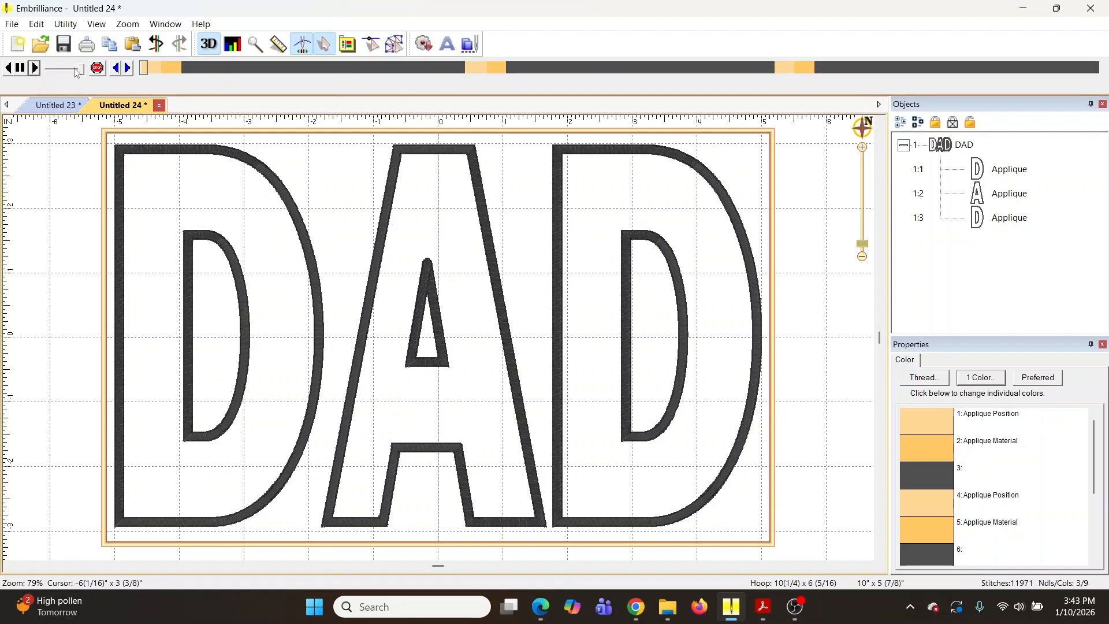
click(36, 69)
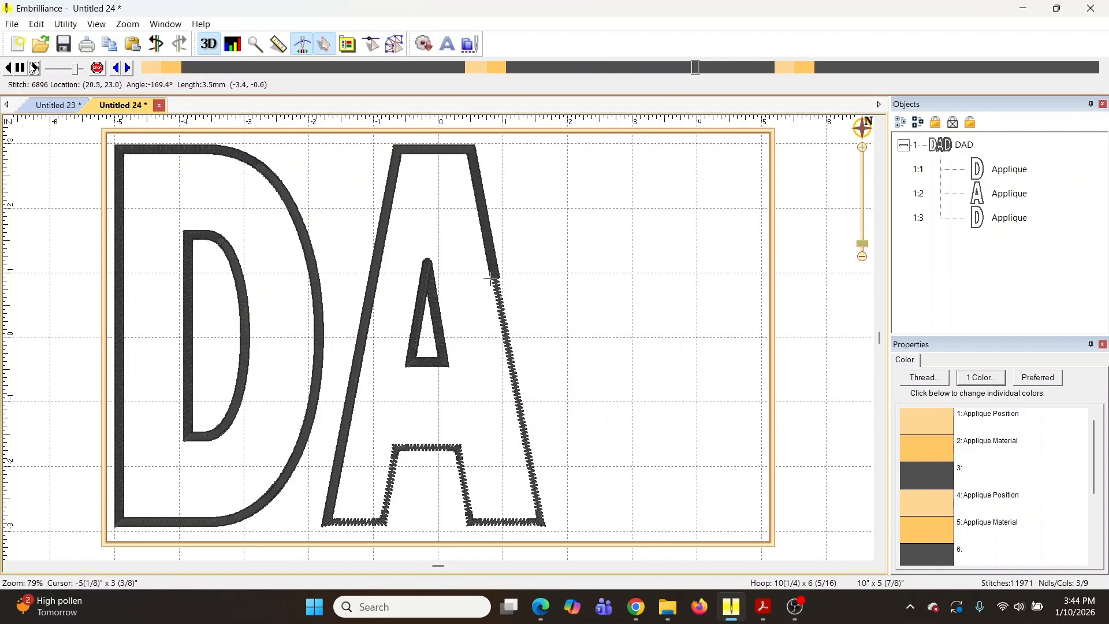
click(23, 68)
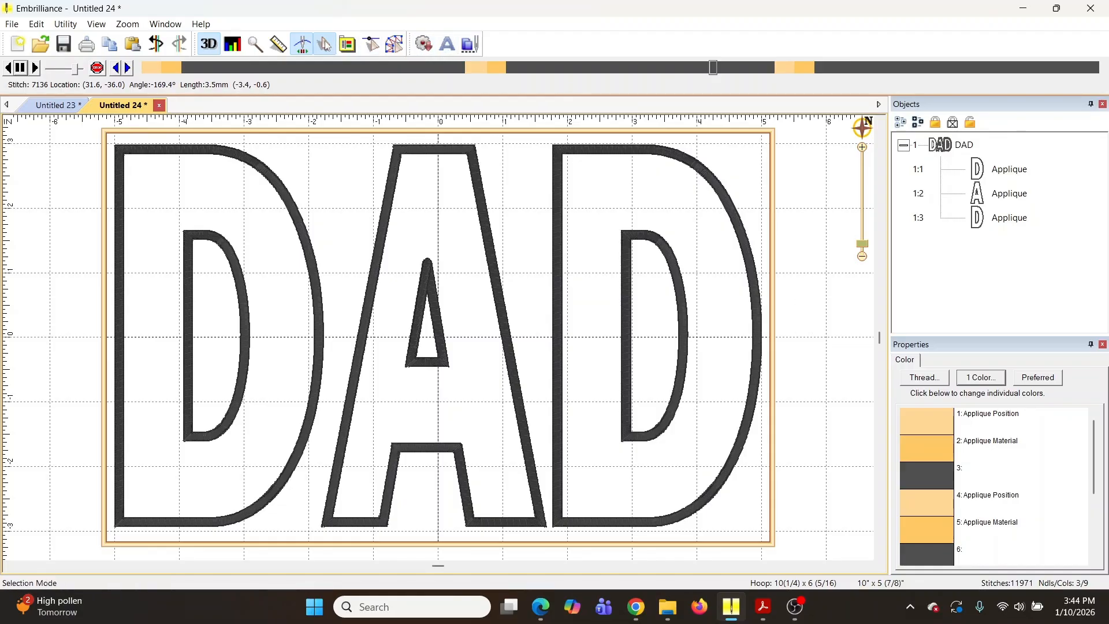
click(303, 44)
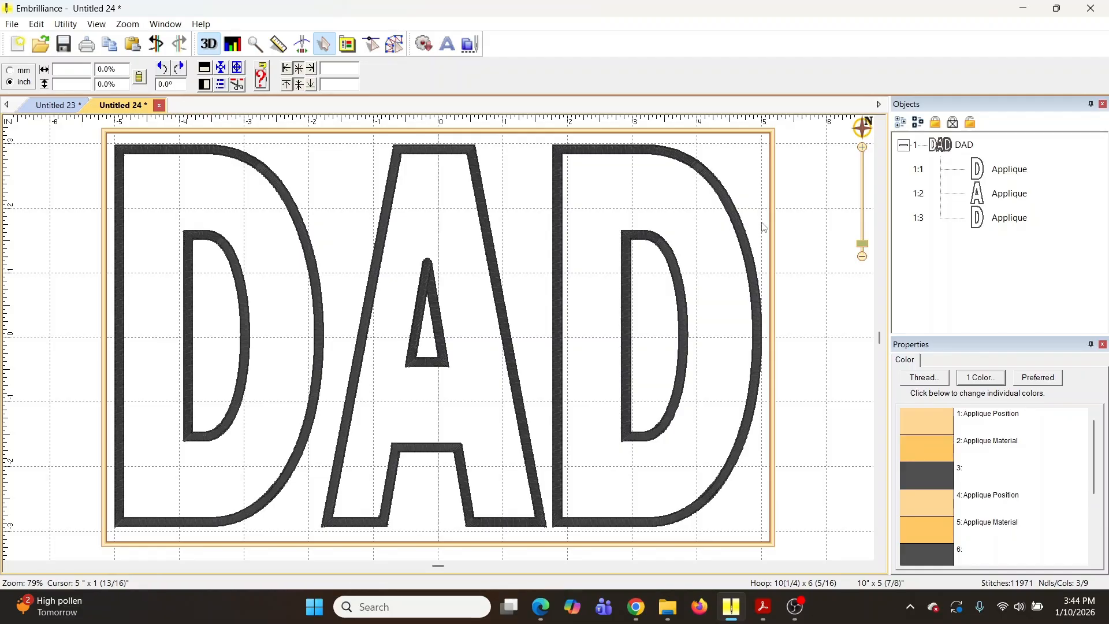
Step: Color sort the DAD design into a new page and rotate its hoop to 10 1/4 x 6 5/16
click(65, 26)
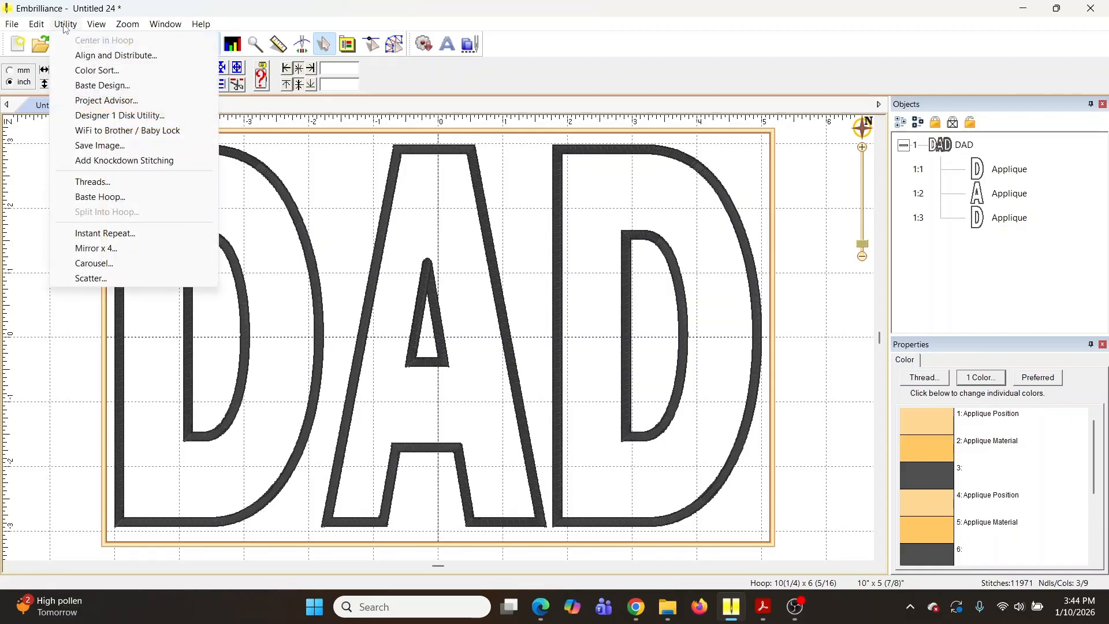
click(93, 71)
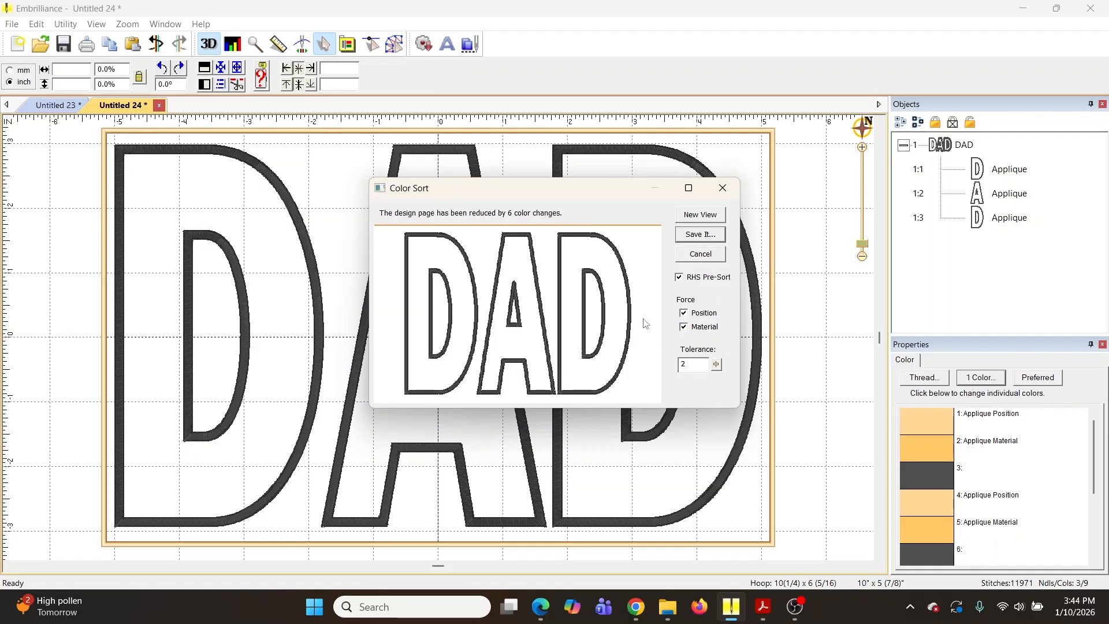
click(701, 234)
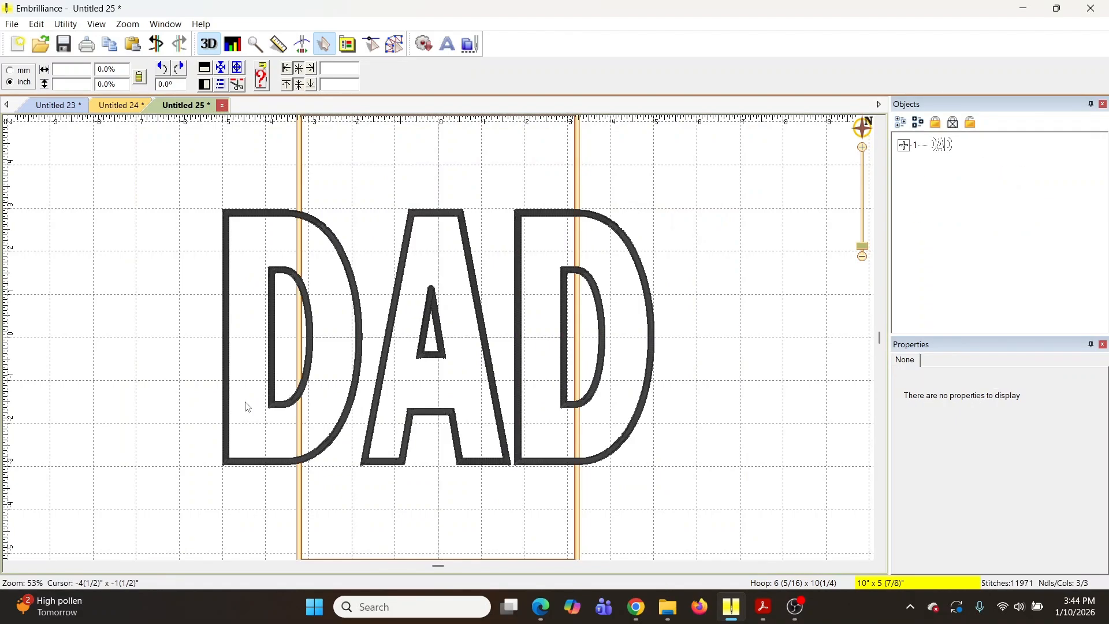
click(768, 585)
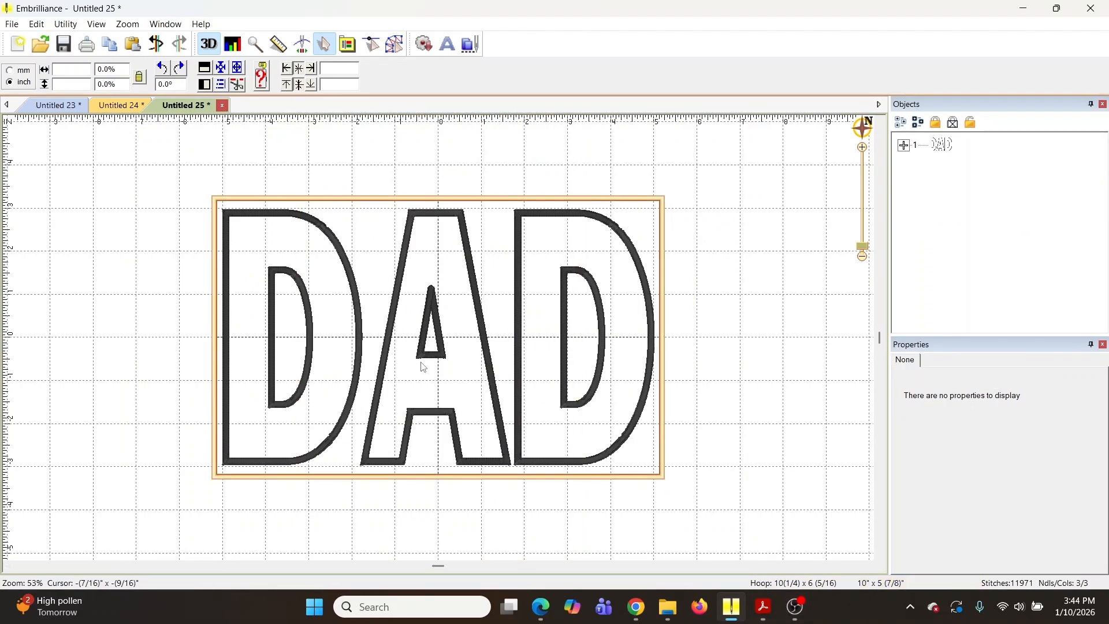
Step: Check the color list of the sorted DAD design and play its stitch-out in the Stitch Simulator
click(944, 148)
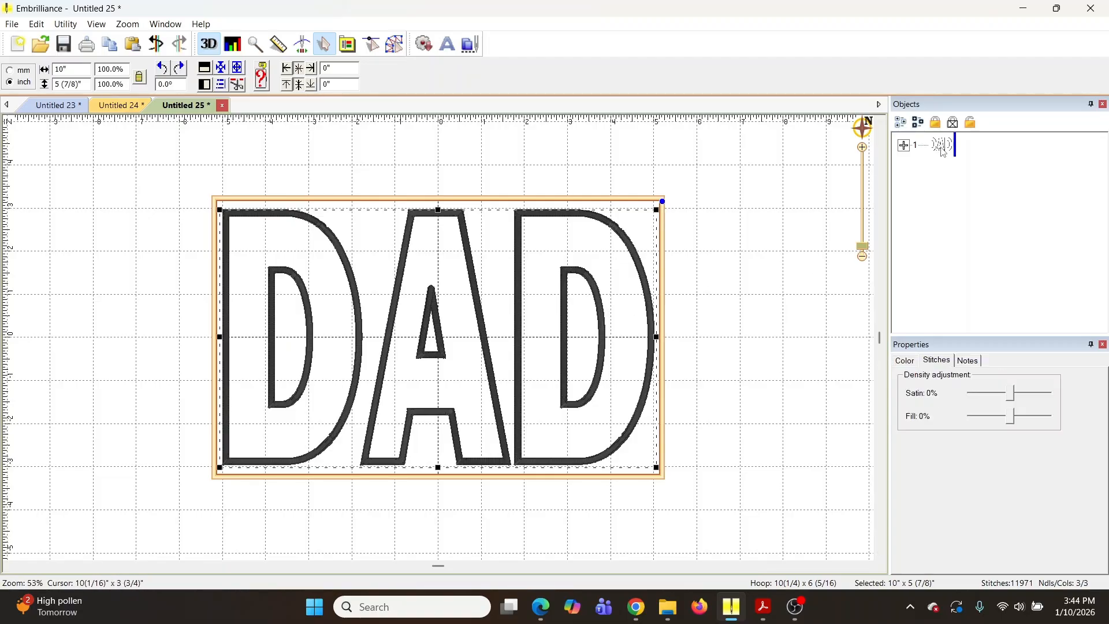
click(907, 363)
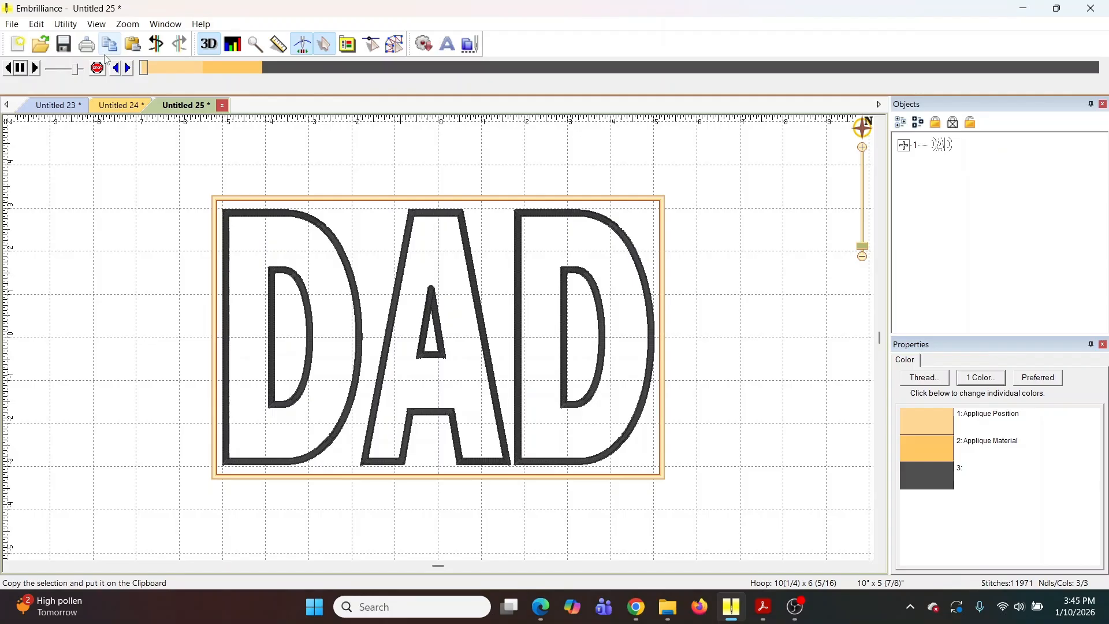
click(35, 67)
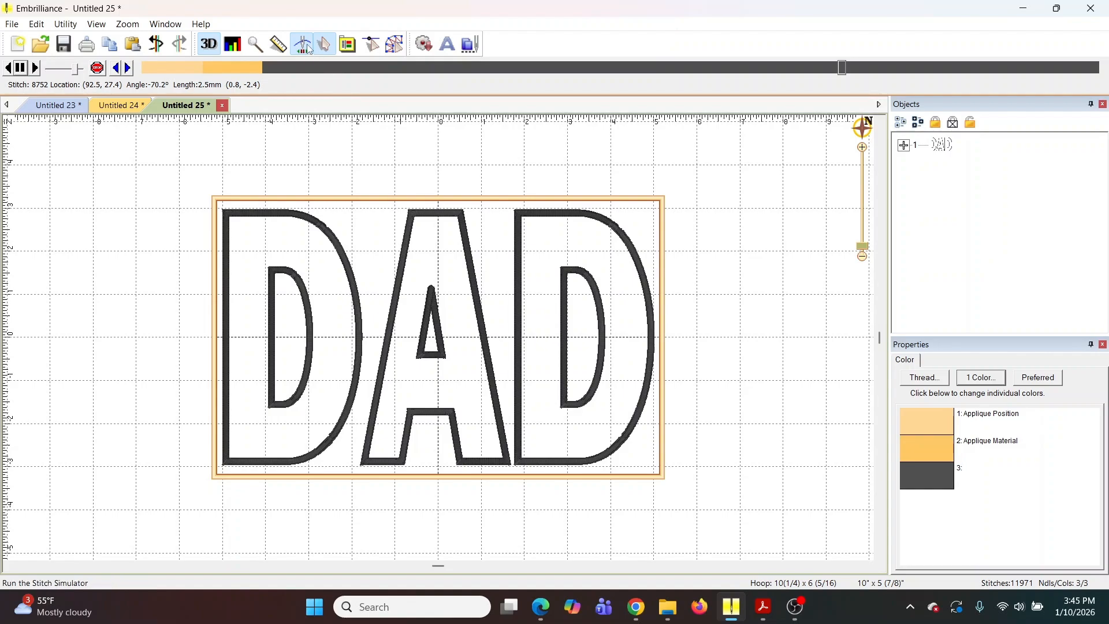
click(324, 44)
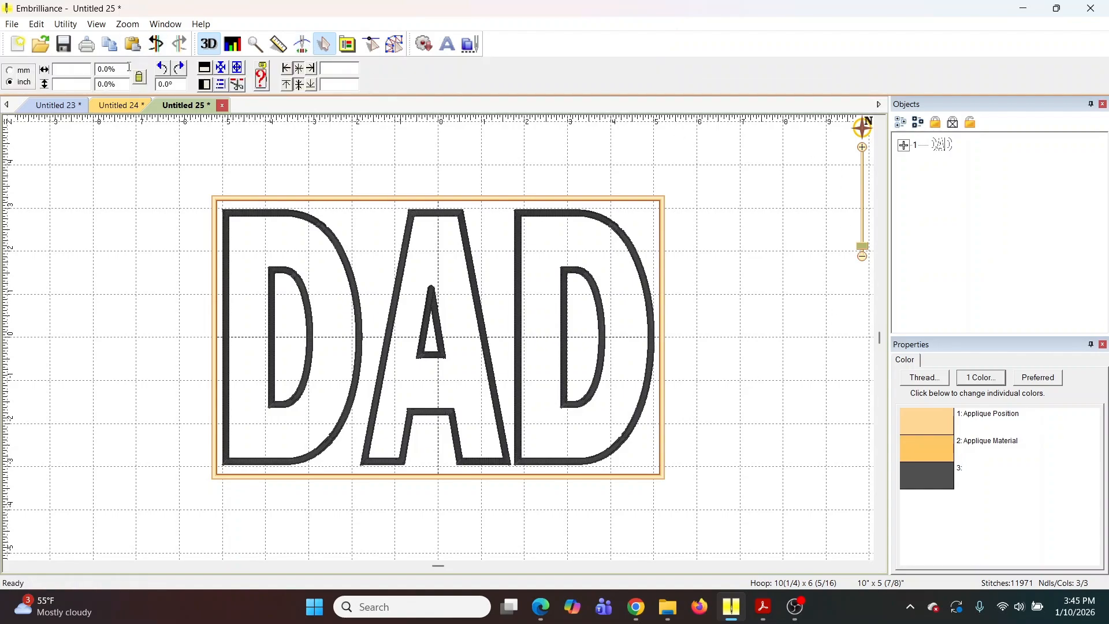
Step: Compare the color list of the original DAD page Untitled 24 with that of the color-sorted page Untitled 25
click(122, 105)
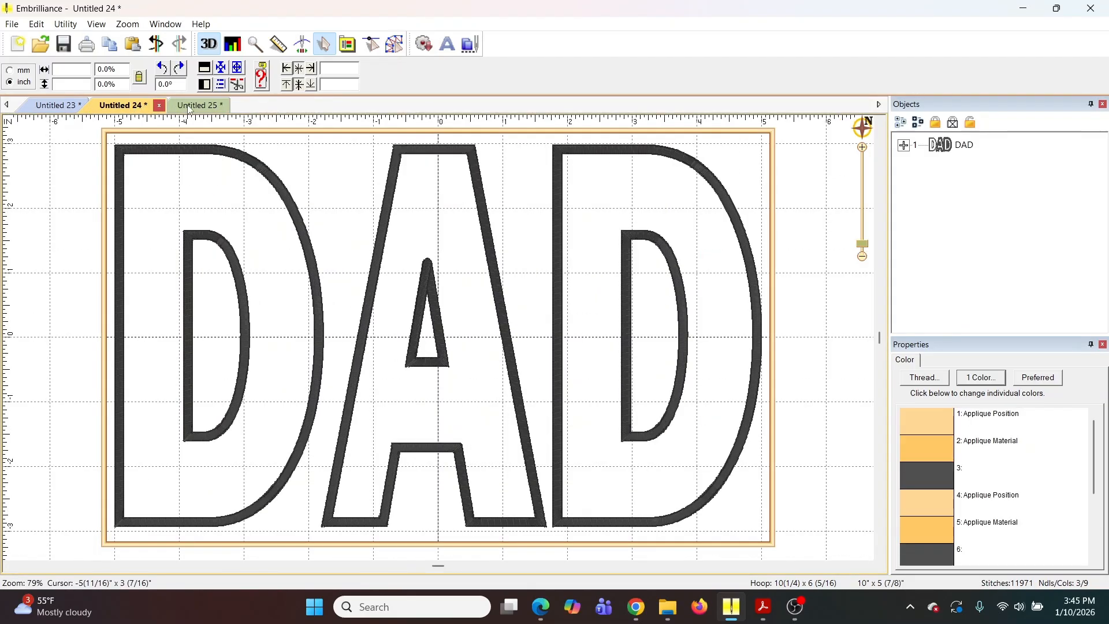
click(186, 109)
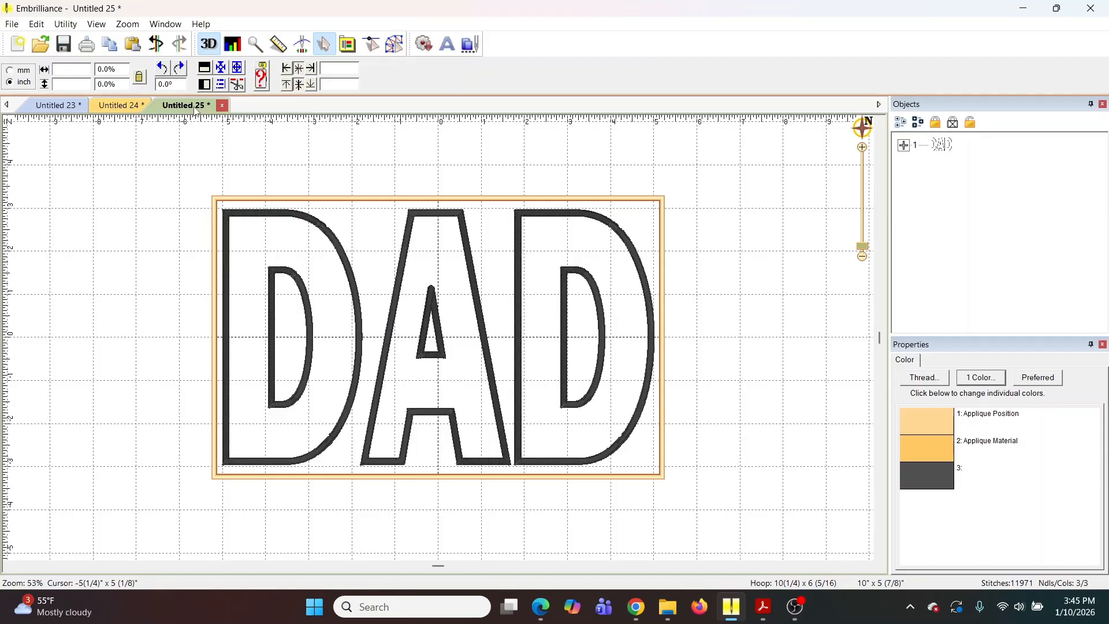
click(124, 107)
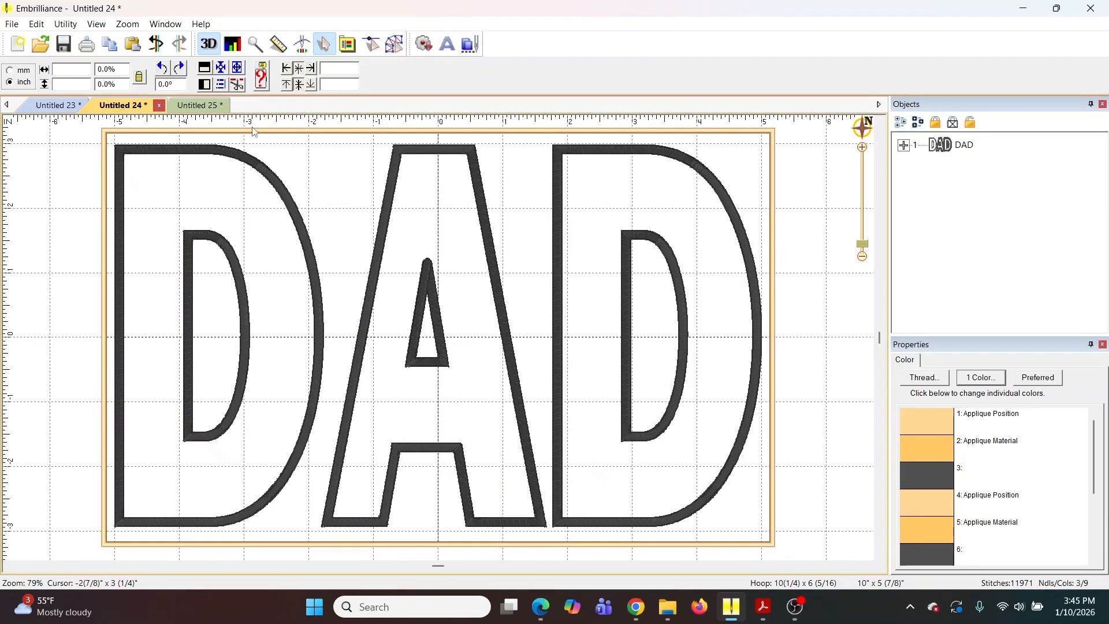
click(193, 107)
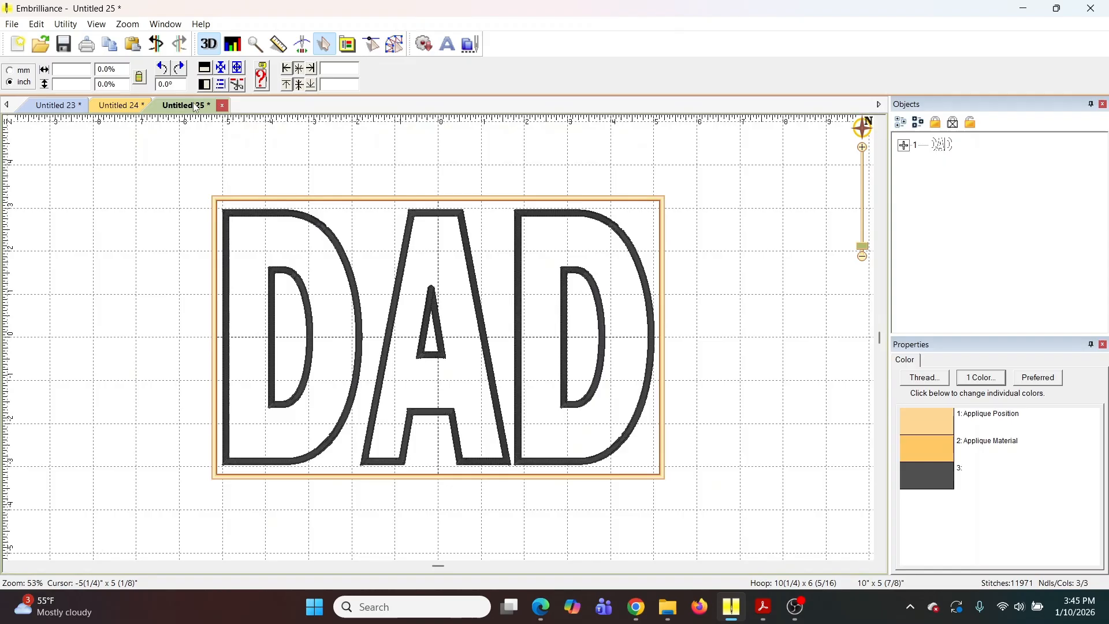
click(122, 105)
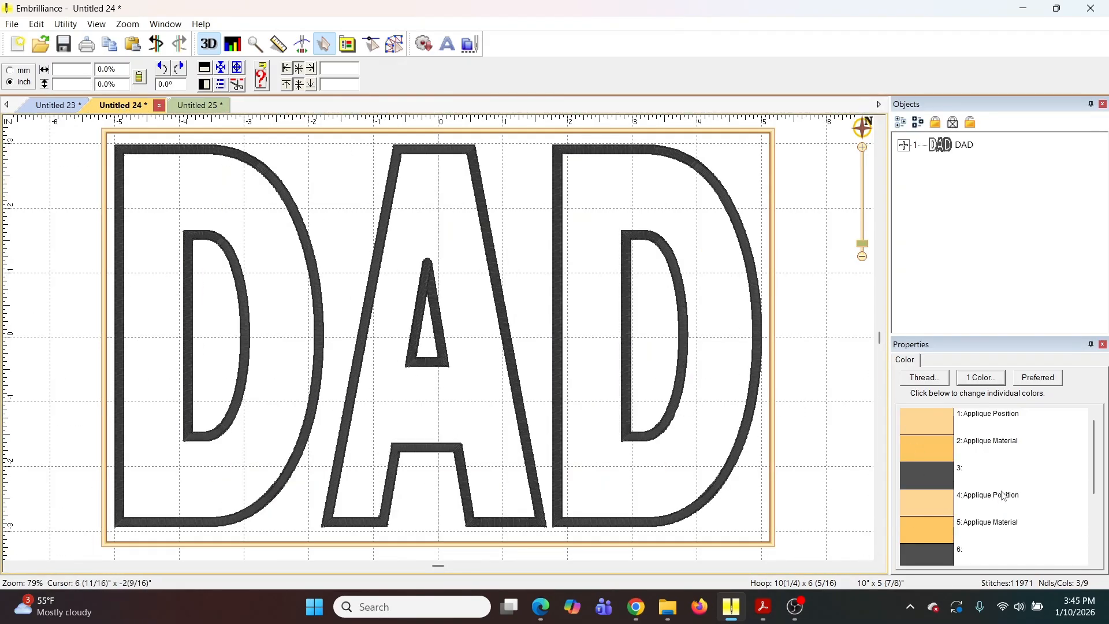
click(199, 109)
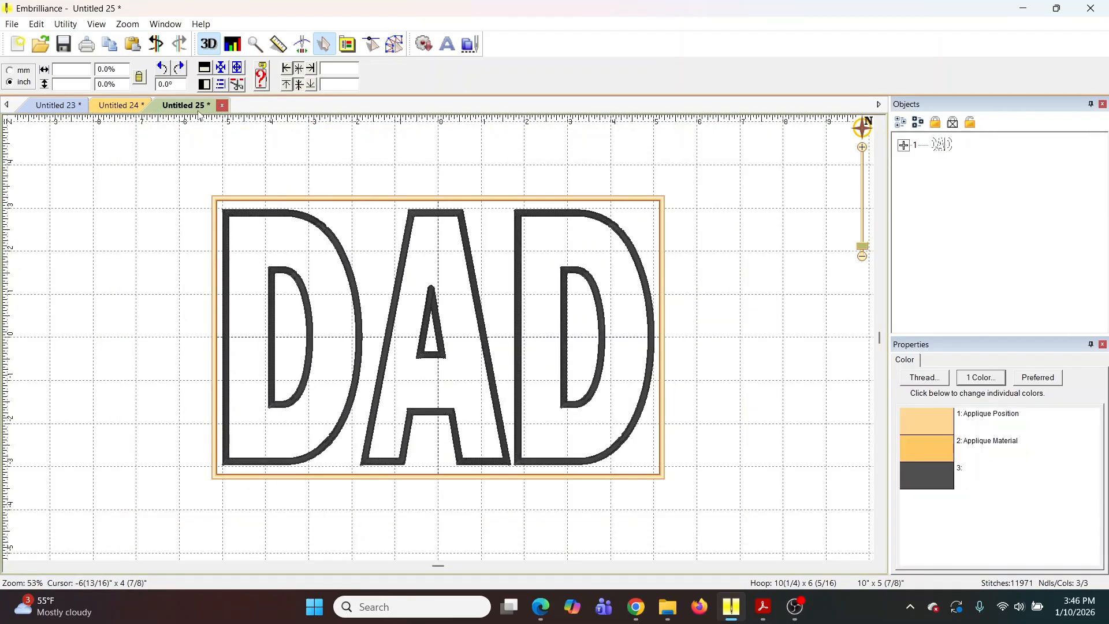
Step: Examine the sorted design's stitch and color properties and compare them with the Untitled 24 page
click(948, 146)
click(943, 365)
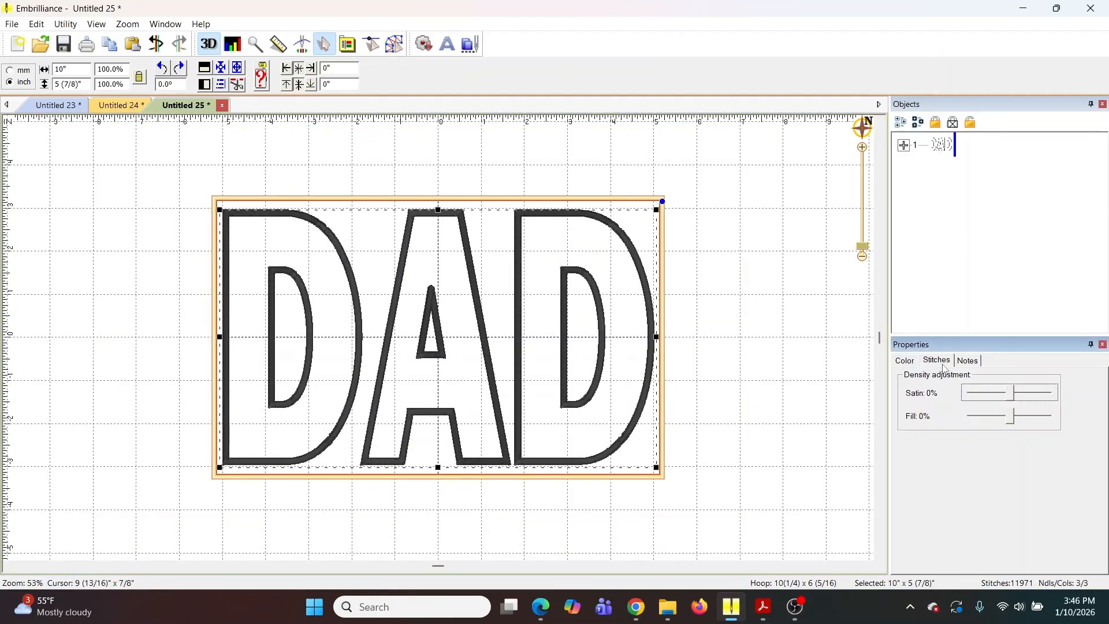
click(904, 362)
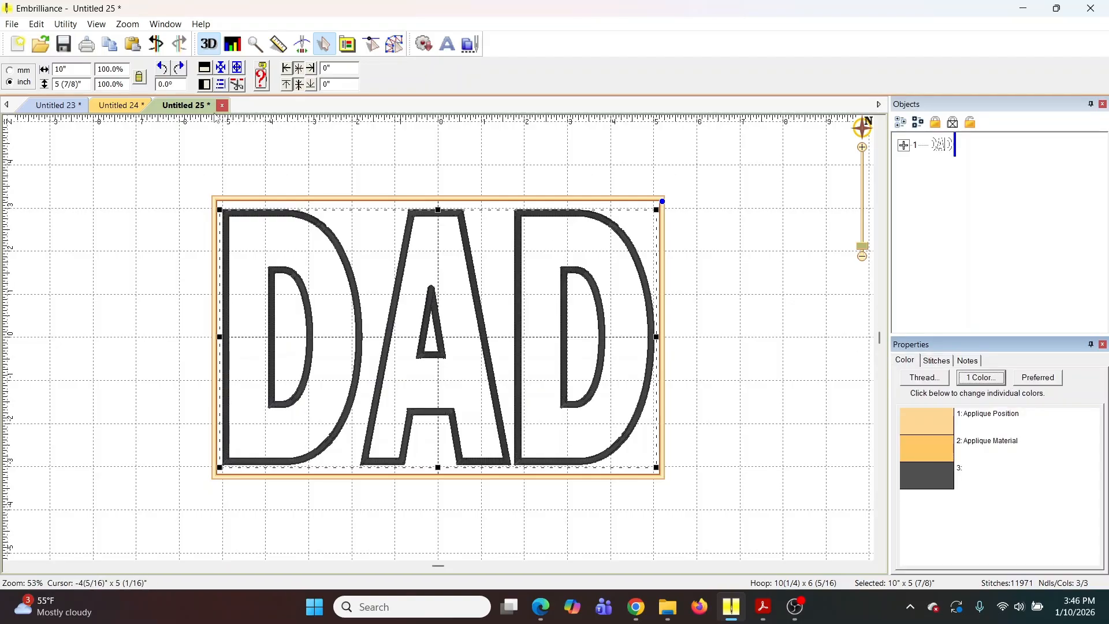
click(118, 105)
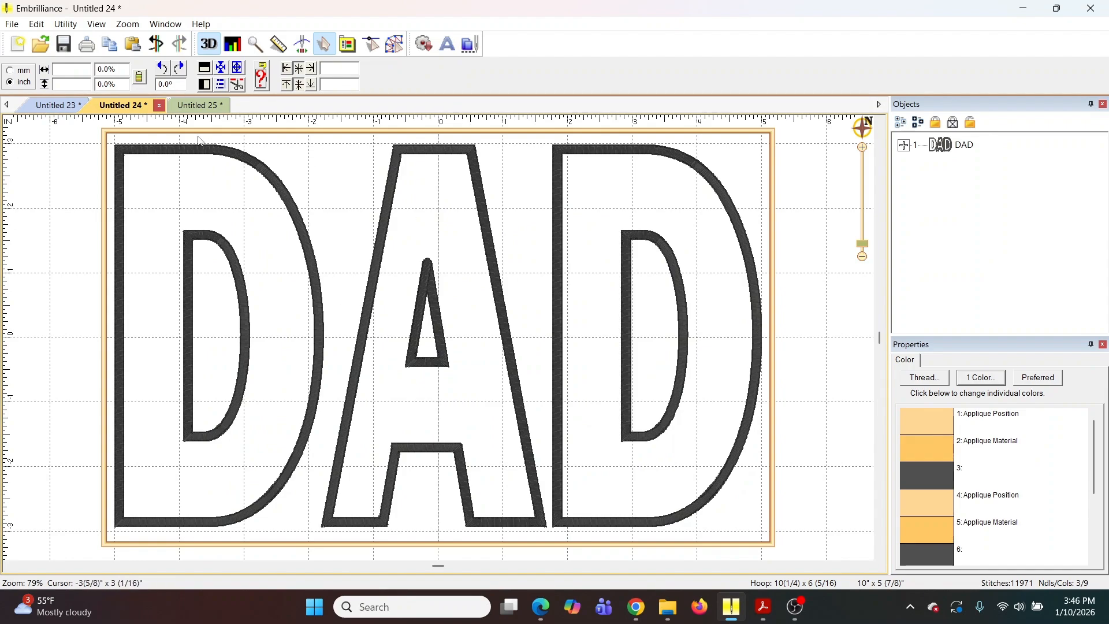
click(200, 108)
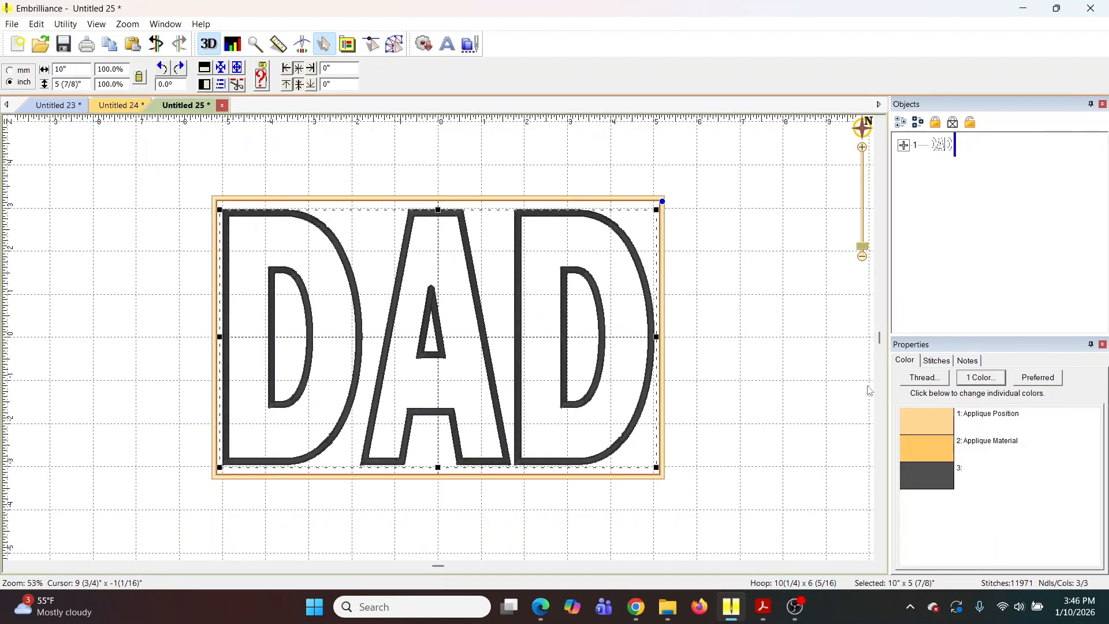
Step: Inspect the sorted design's component layers and density adjustment options, then return to the Untitled 24 page
click(905, 145)
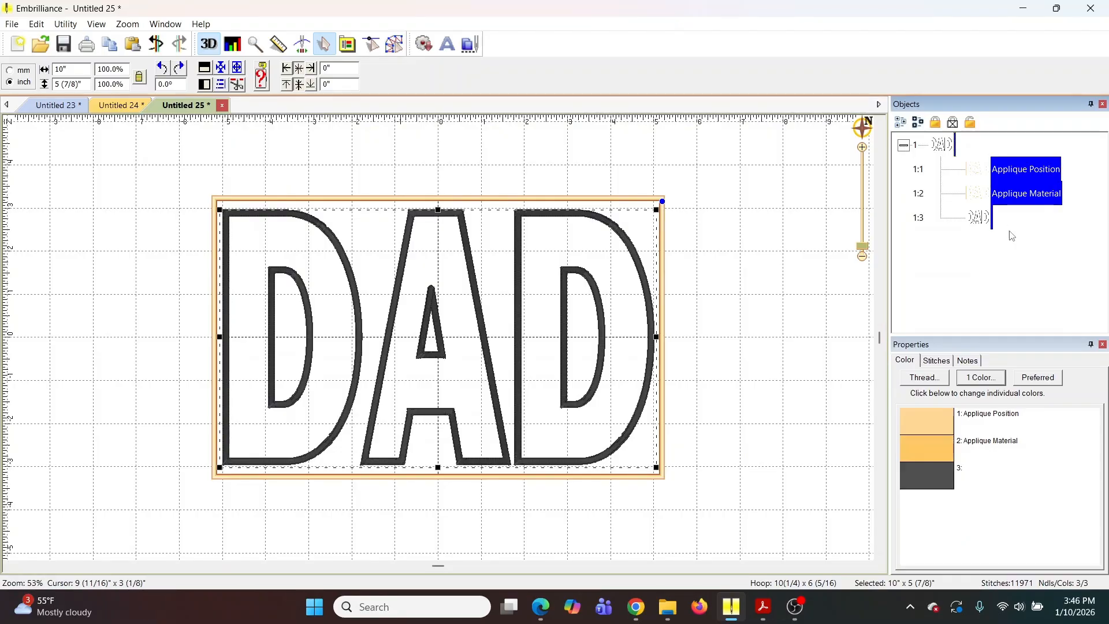
click(1037, 280)
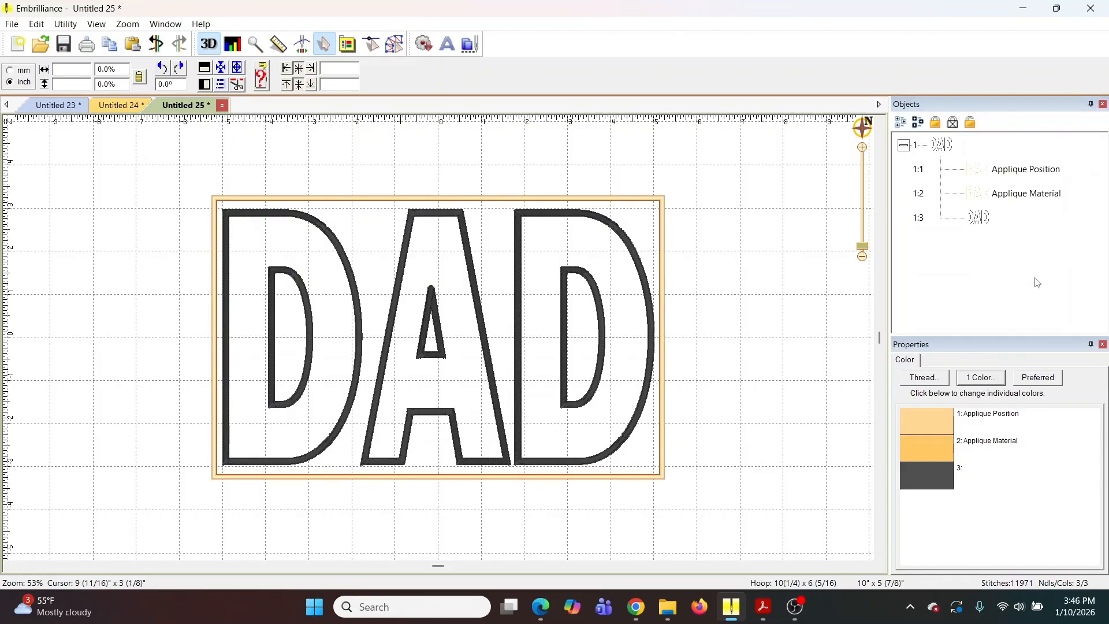
click(940, 147)
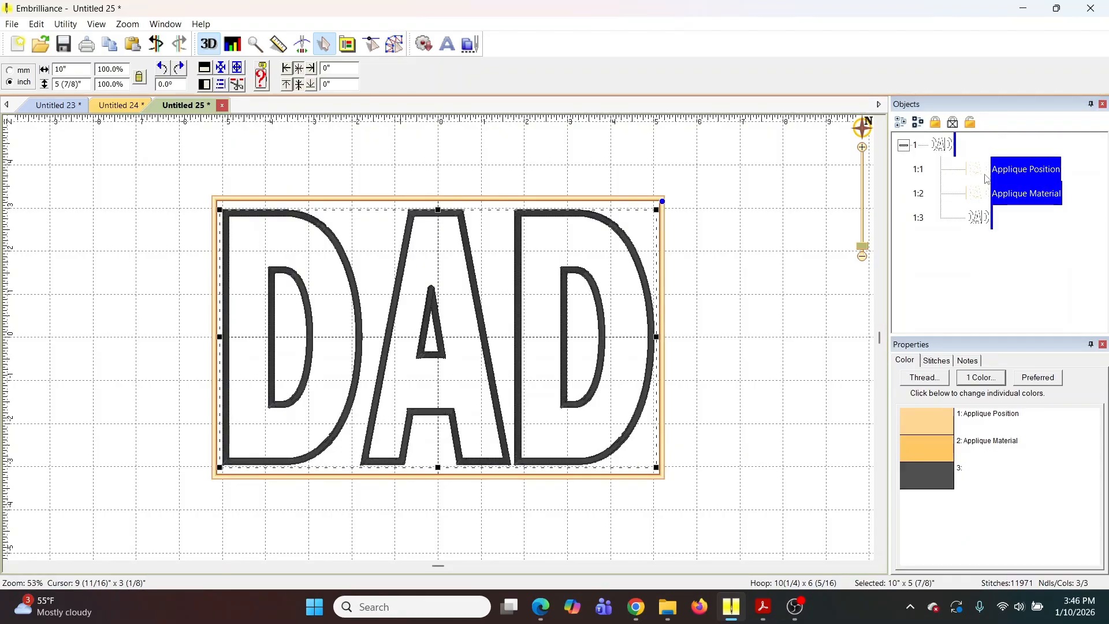
click(937, 361)
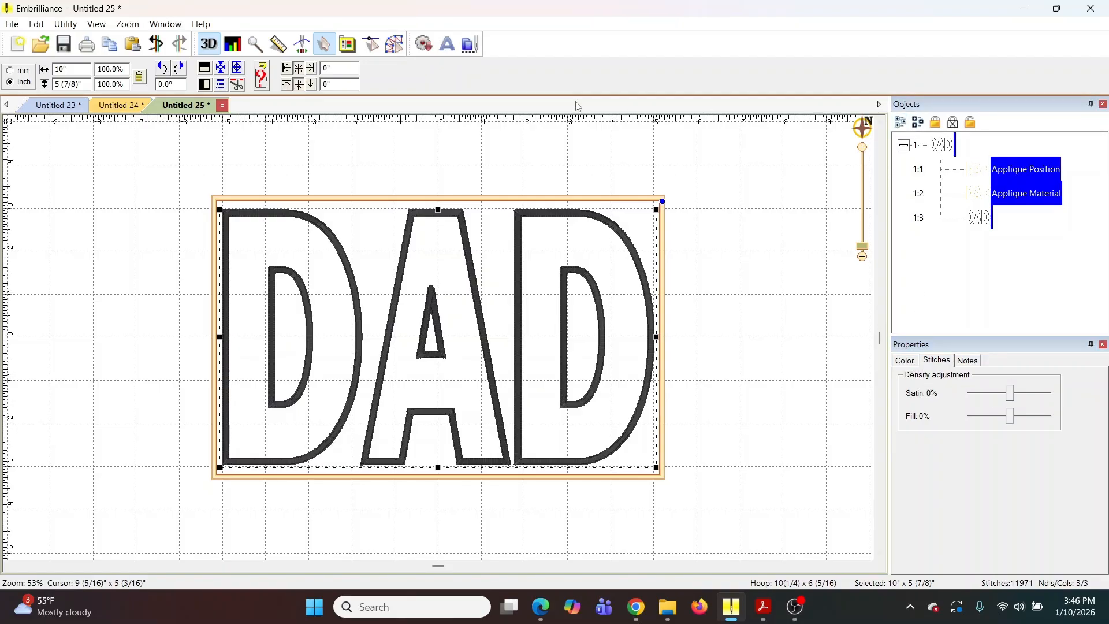
click(142, 110)
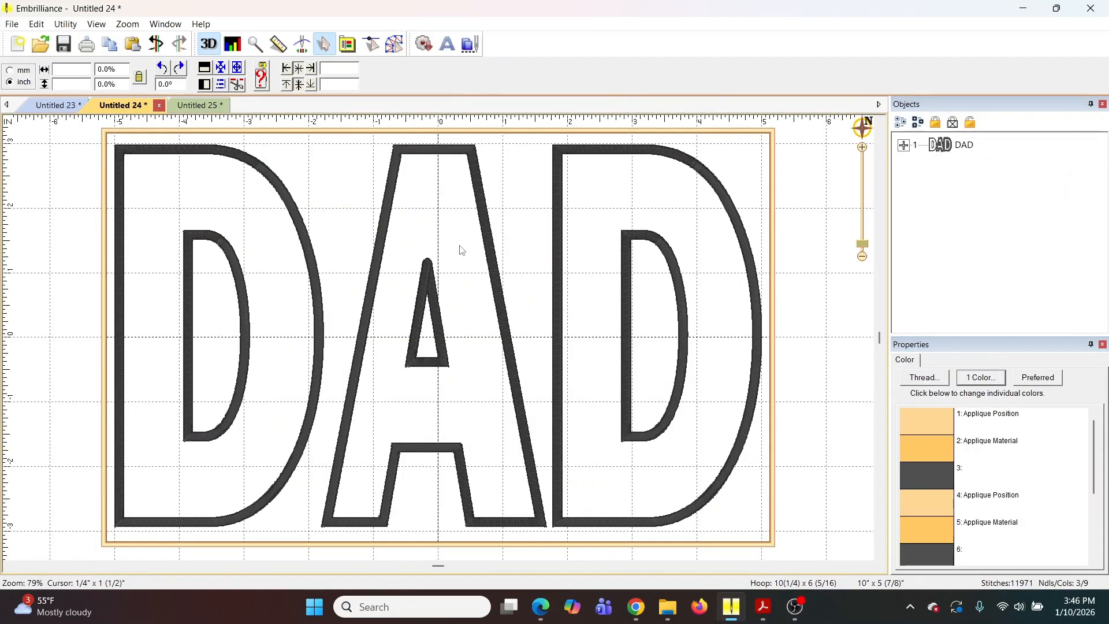